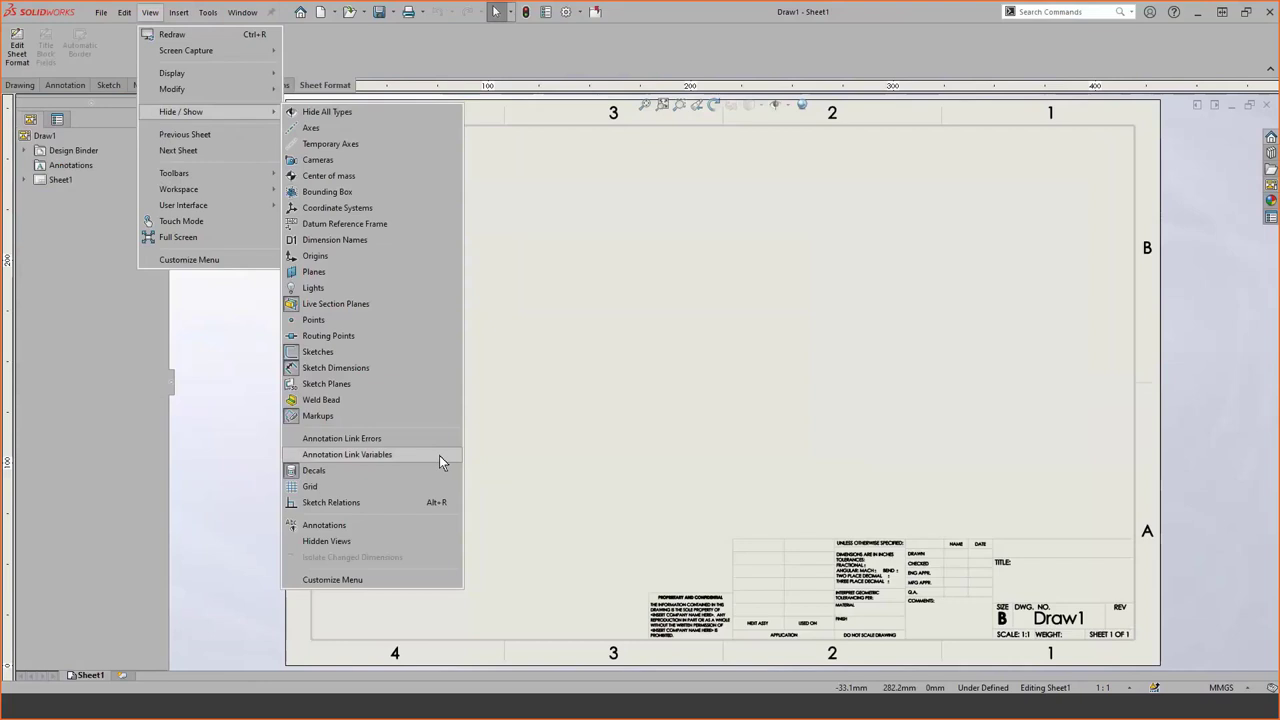
Start editing the sheet format of Sheet1, working on the title block area.
{"action": "left_click", "coordinate": [439, 455]}
{"action": "left_click", "coordinate": [707, 463]}
{"action": "scroll", "coordinate": [1055, 500], "scroll_direction": "down", "scroll_amount": 1}
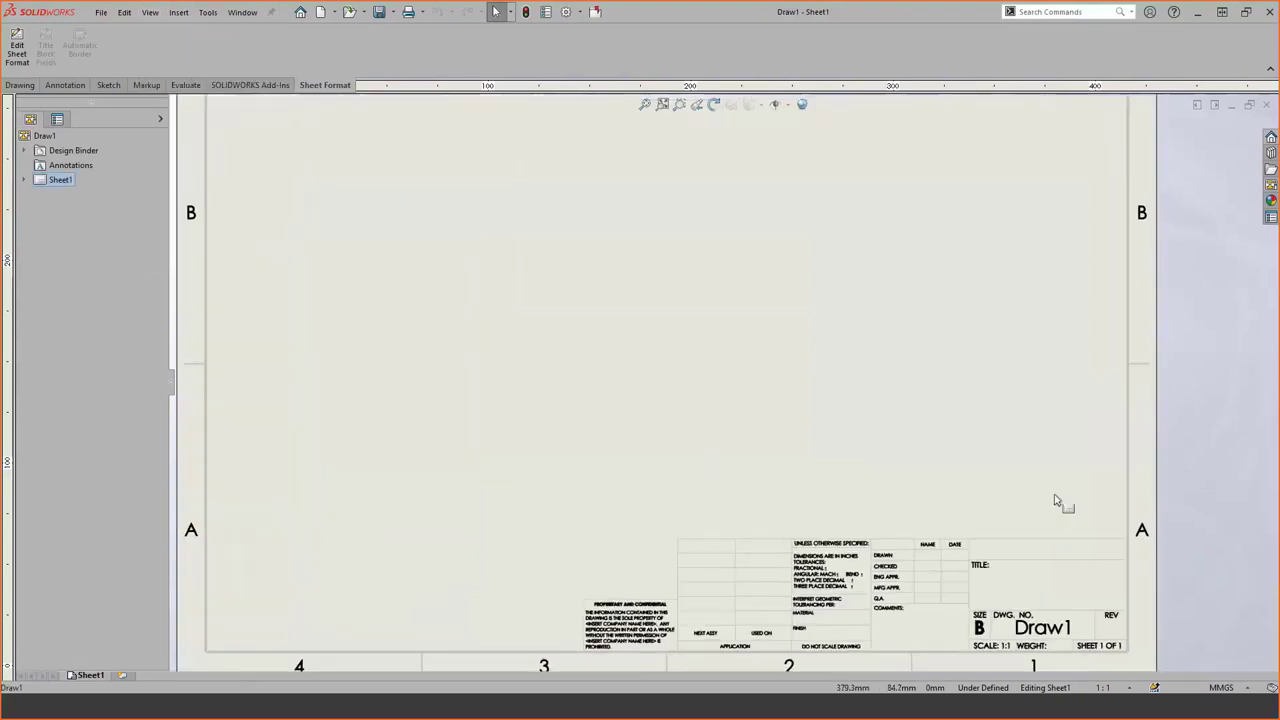
{"action": "scroll", "coordinate": [1050, 500], "scroll_direction": "down", "scroll_amount": 5}
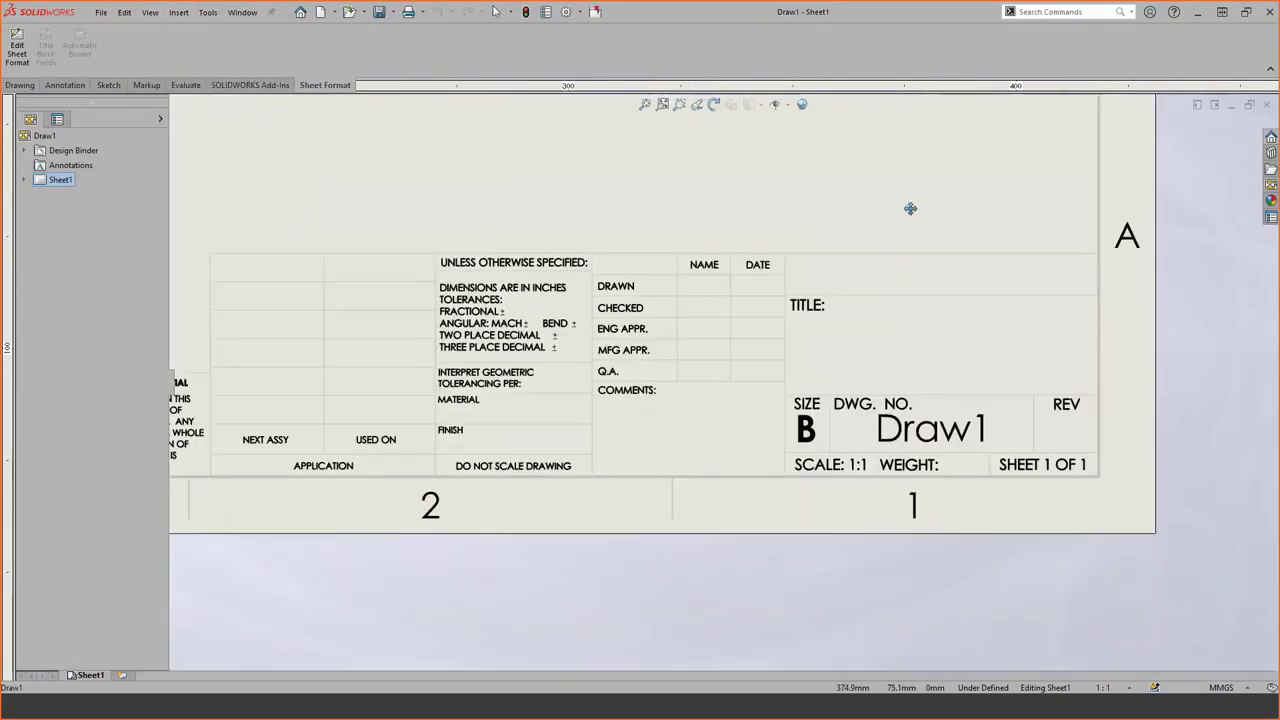
{"action": "right_click", "coordinate": [879, 162]}
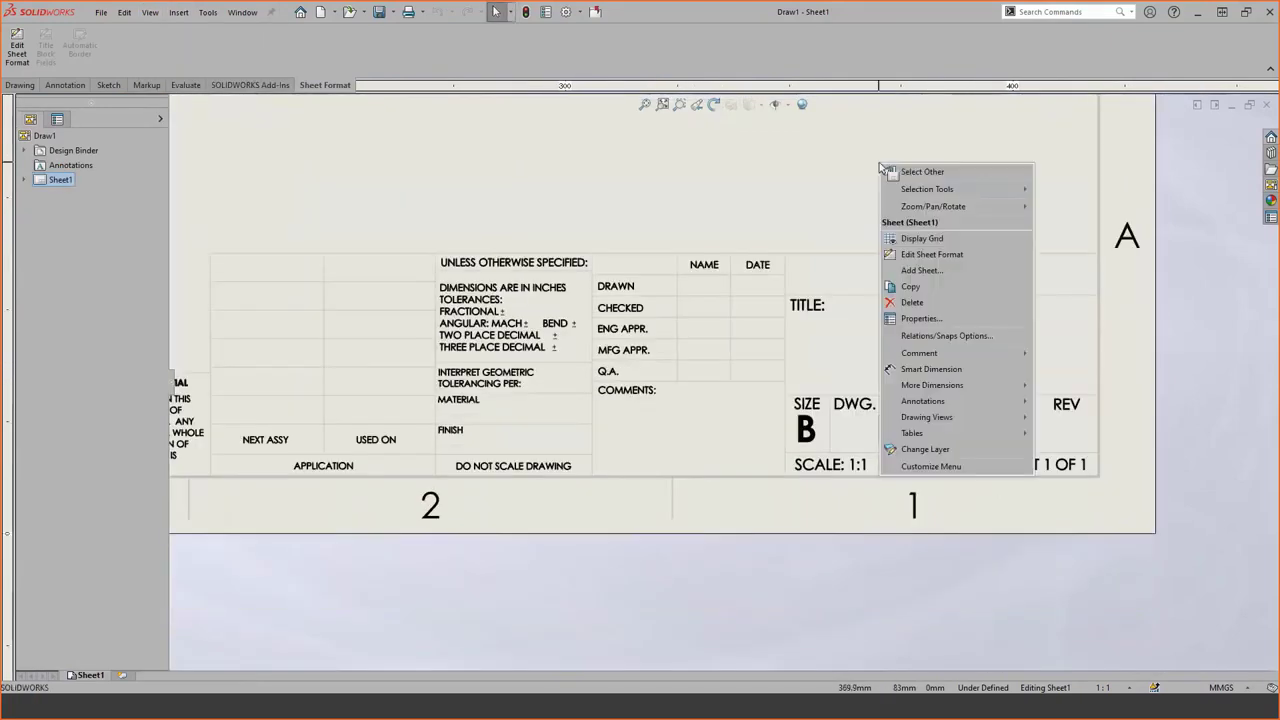
{"action": "left_click", "coordinate": [999, 257]}
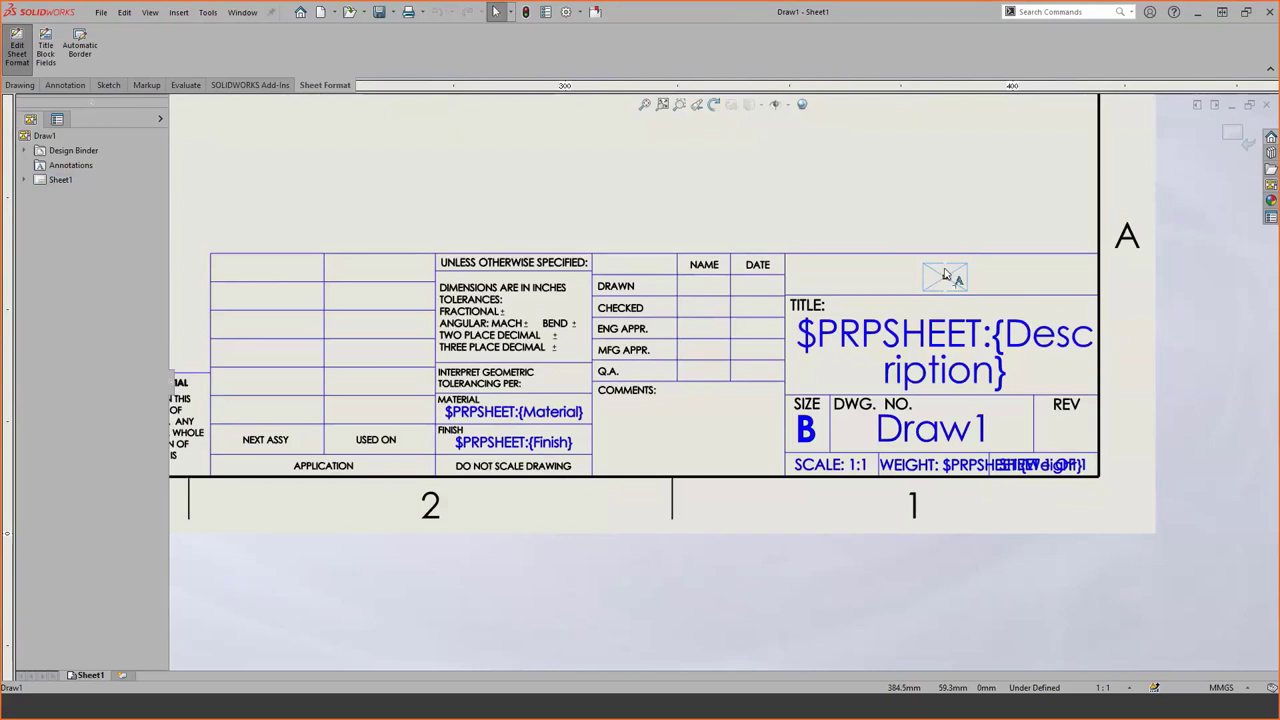
Examine the property links behind the blank company name and revision notes in the title block.
{"action": "double_click", "coordinate": [944, 274]}
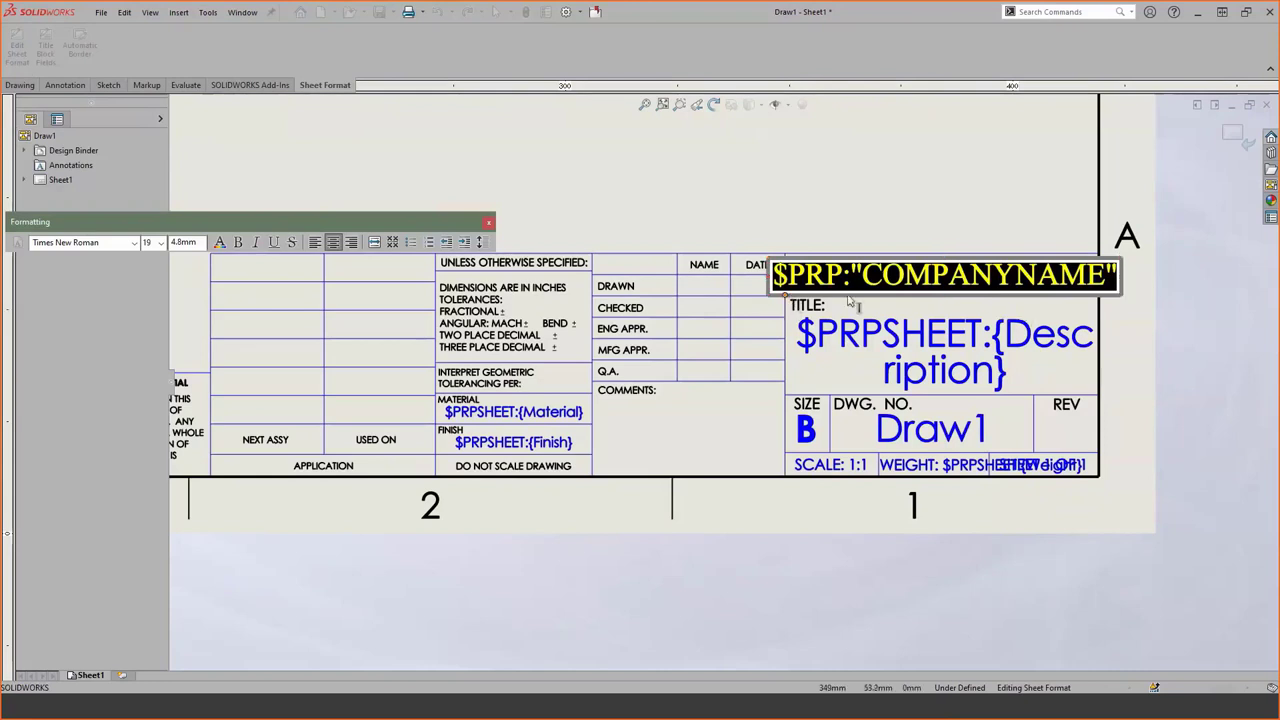
{"action": "left_click", "coordinate": [1126, 322]}
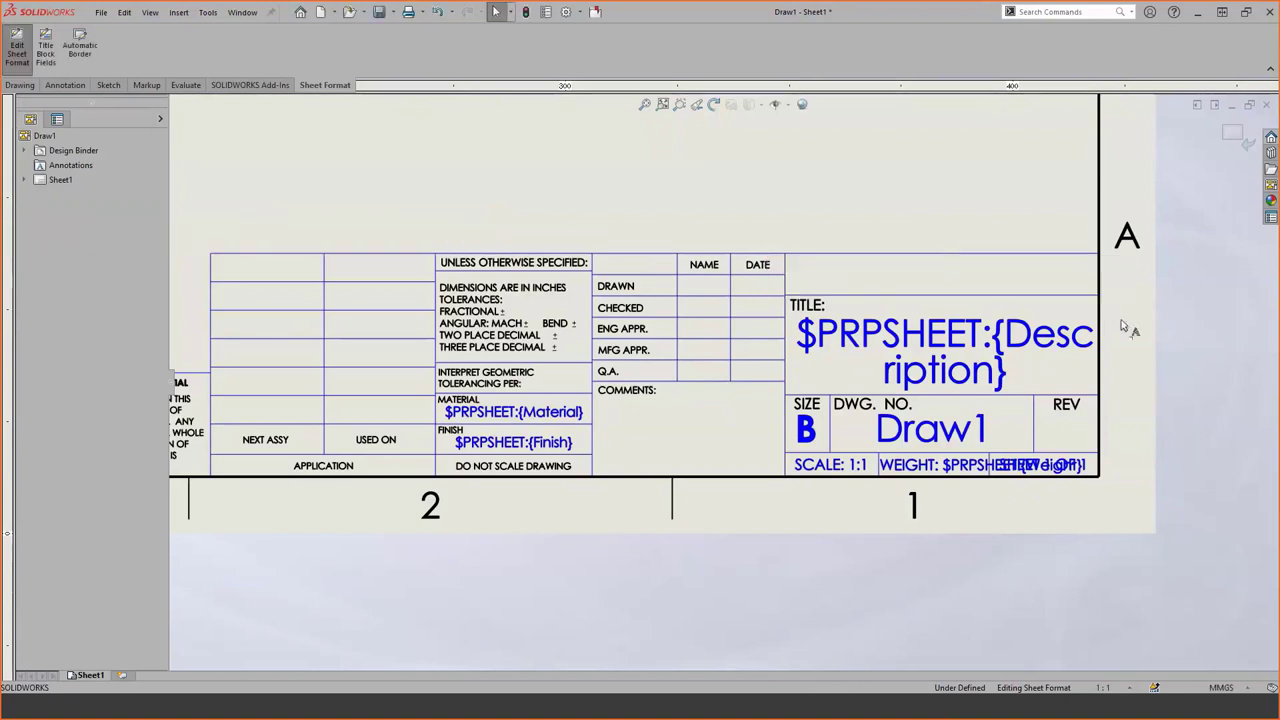
{"action": "double_click", "coordinate": [1062, 430]}
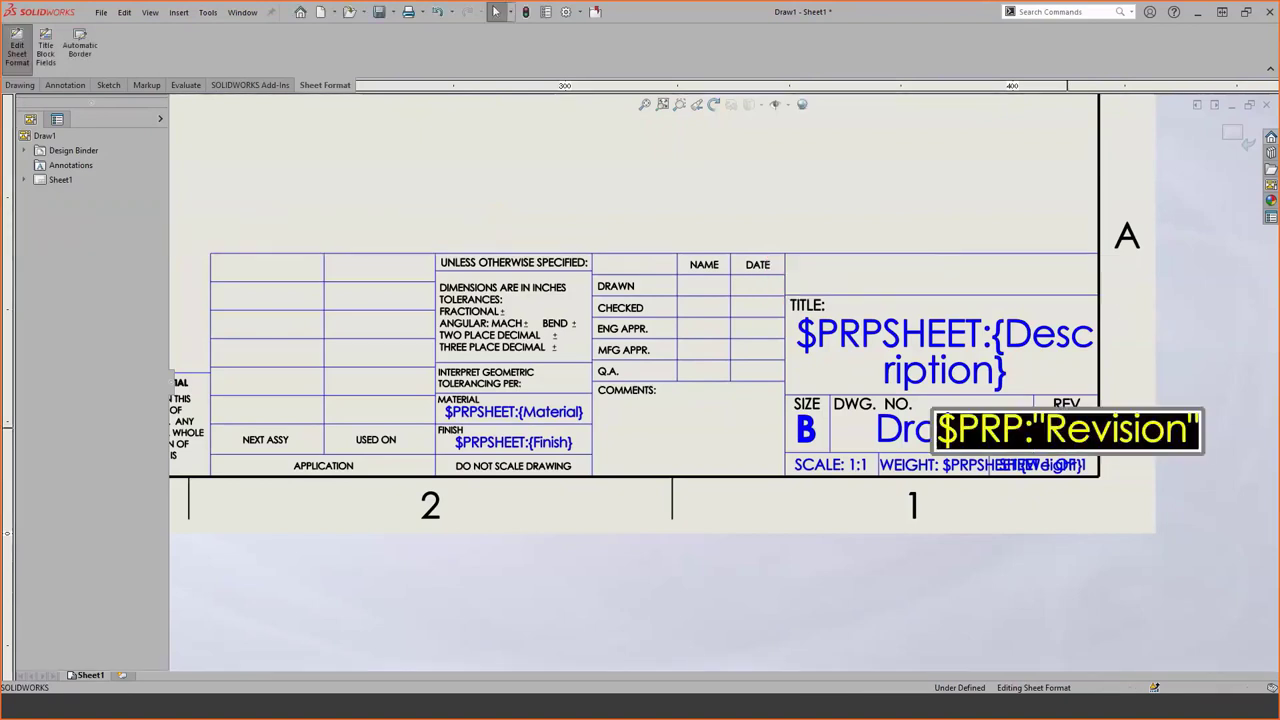
{"action": "left_click", "coordinate": [1108, 505]}
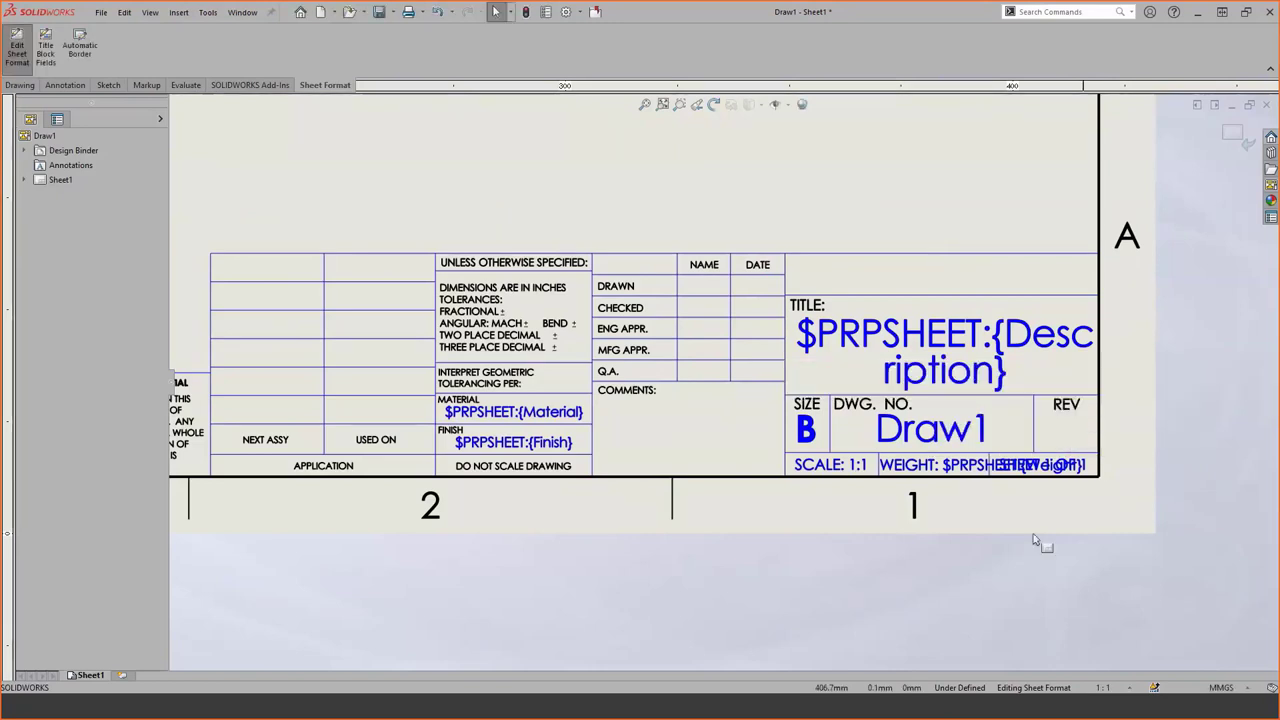
Examine the property links behind the drawn name, drawn date and checked name notes in the title block.
{"action": "double_click", "coordinate": [704, 285]}
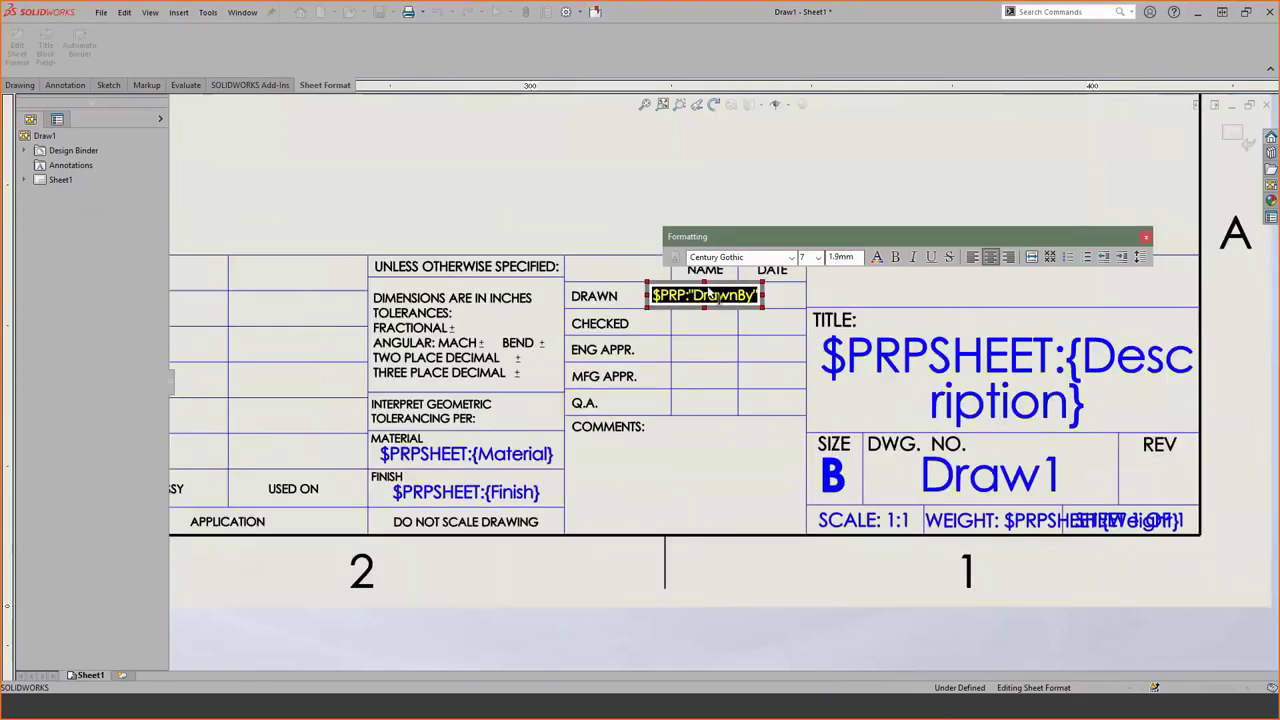
{"action": "scroll", "coordinate": [735, 318], "scroll_direction": "down", "scroll_amount": 1}
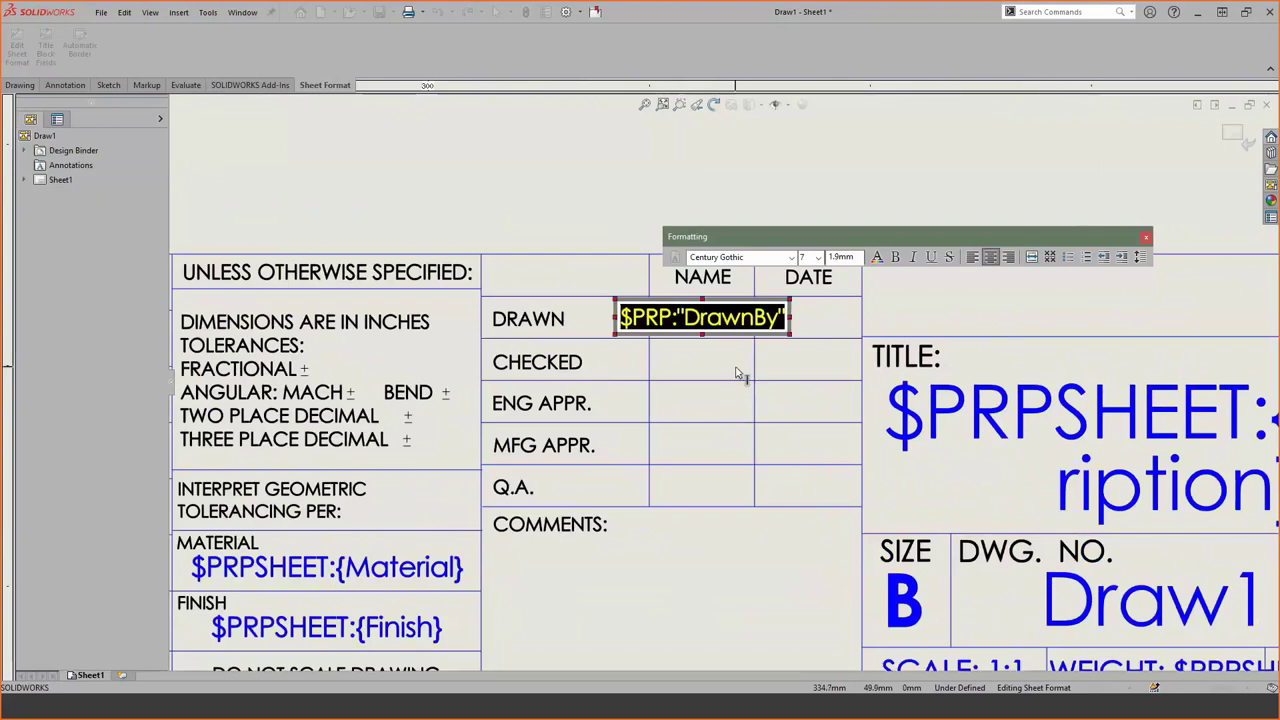
{"action": "left_click", "coordinate": [800, 331]}
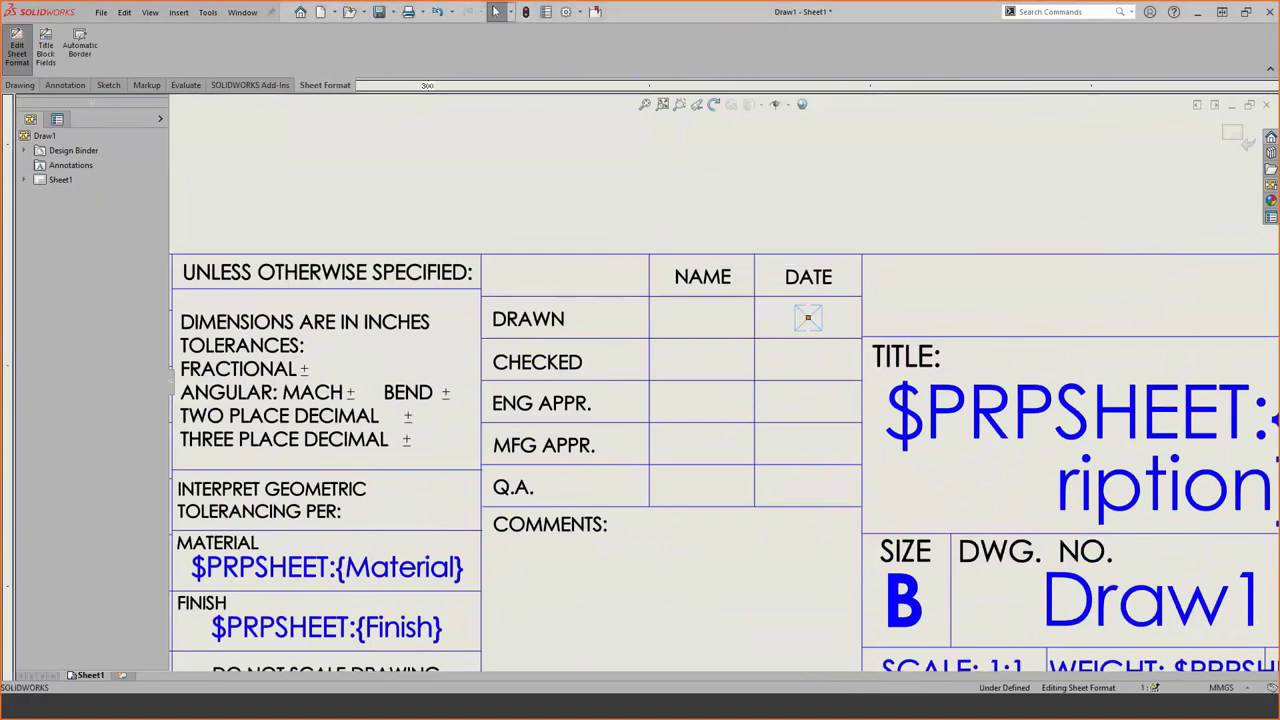
{"action": "double_click", "coordinate": [808, 317]}
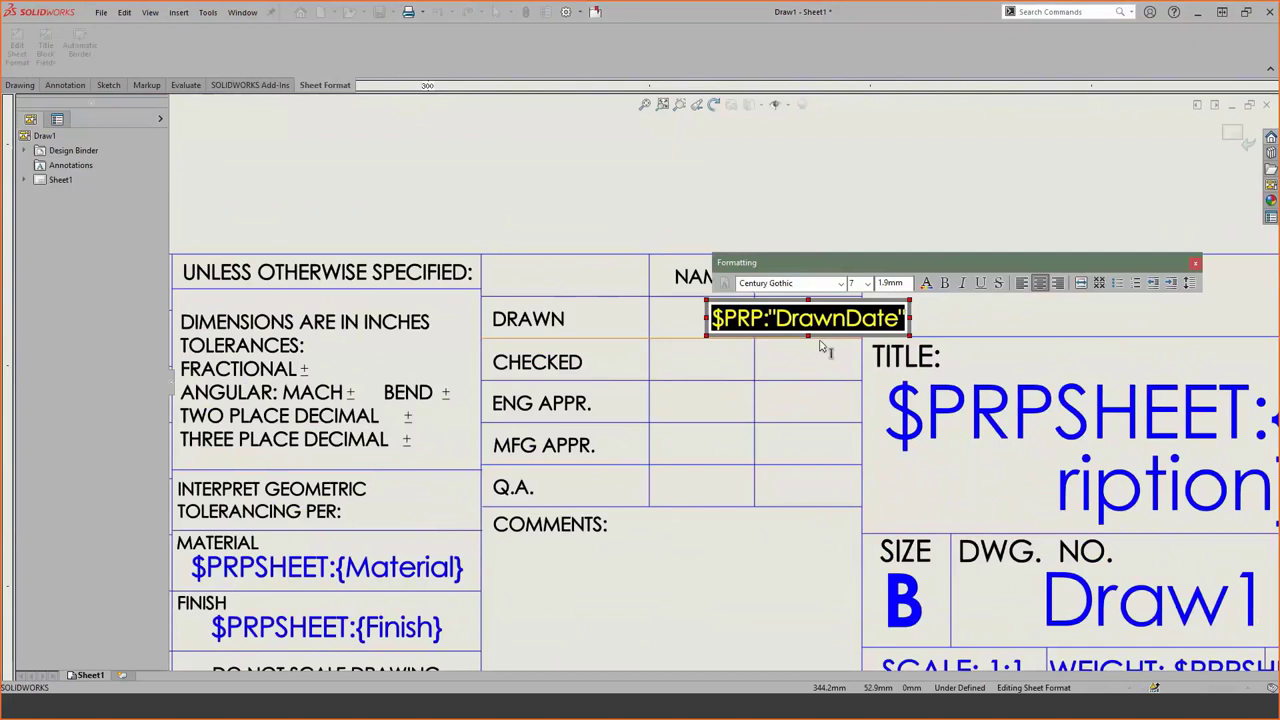
{"action": "left_click", "coordinate": [820, 345]}
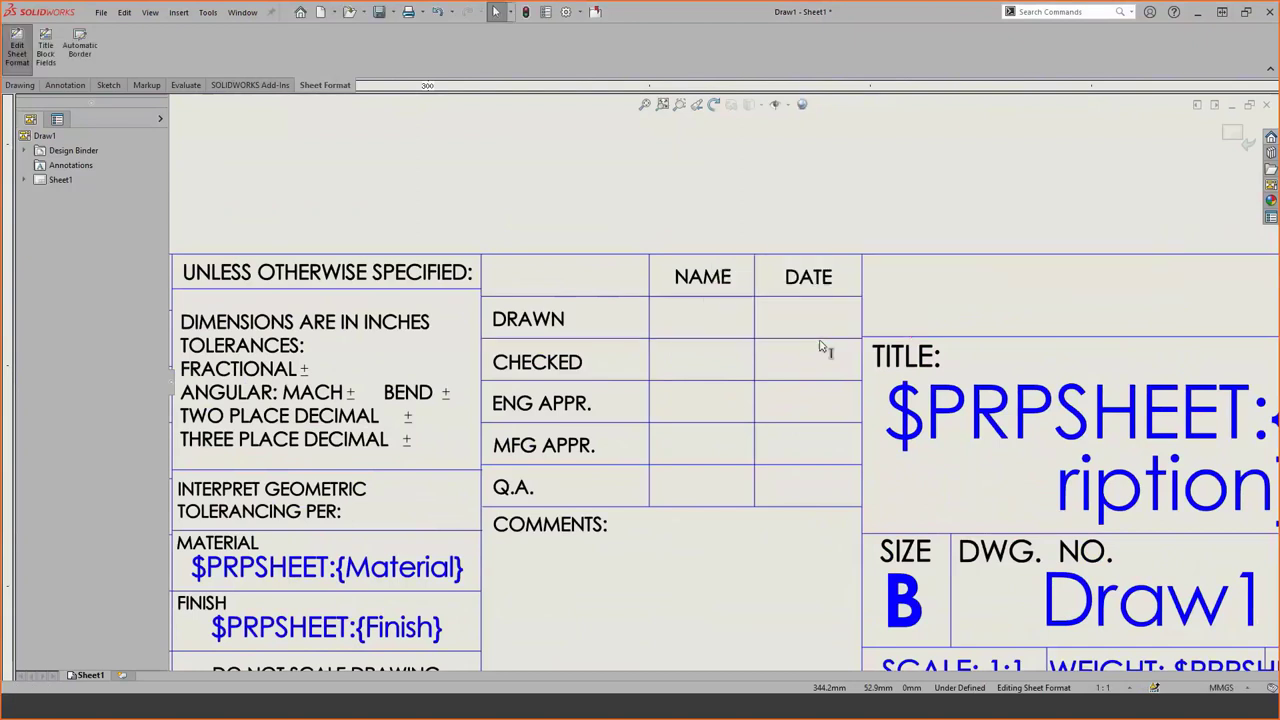
{"action": "double_click", "coordinate": [704, 361]}
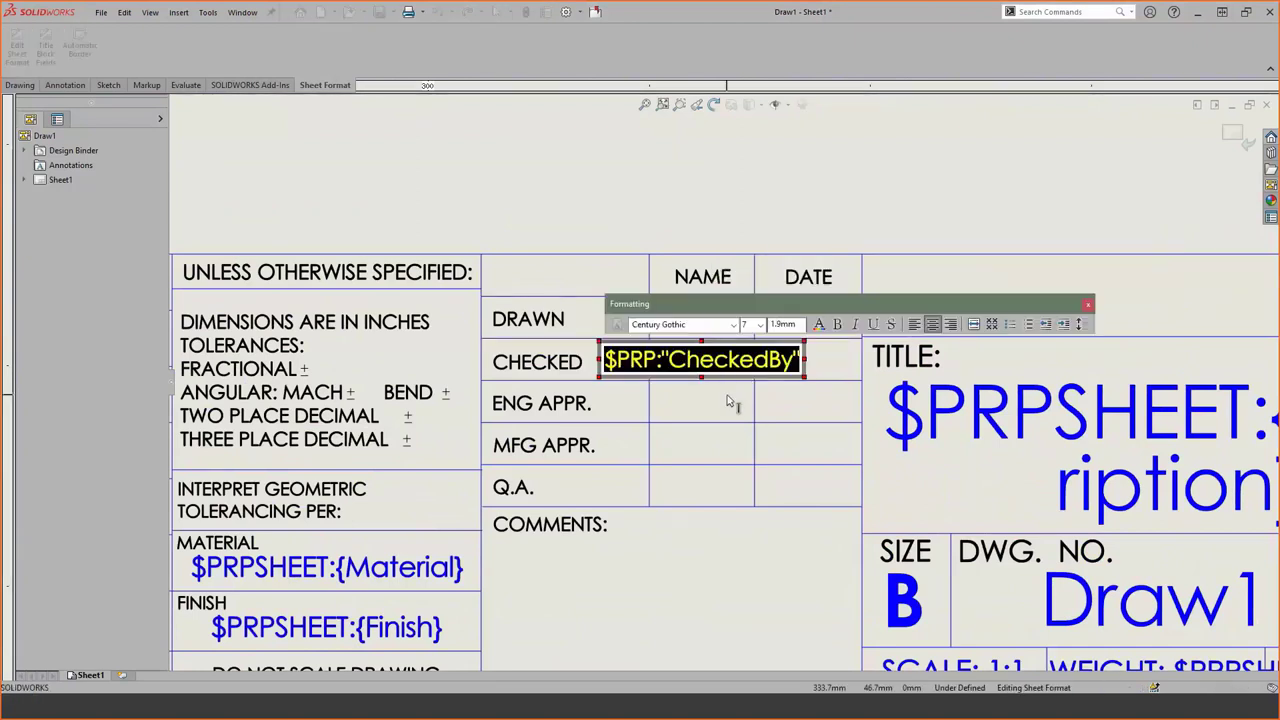
{"action": "left_click", "coordinate": [720, 491]}
Add a CompanyName custom property to the drawing with the value Computer Aided Technology, widening the value column to show it.
{"action": "middle_click_drag", "start_coordinate": [664, 598], "coordinate": [914, 377]}
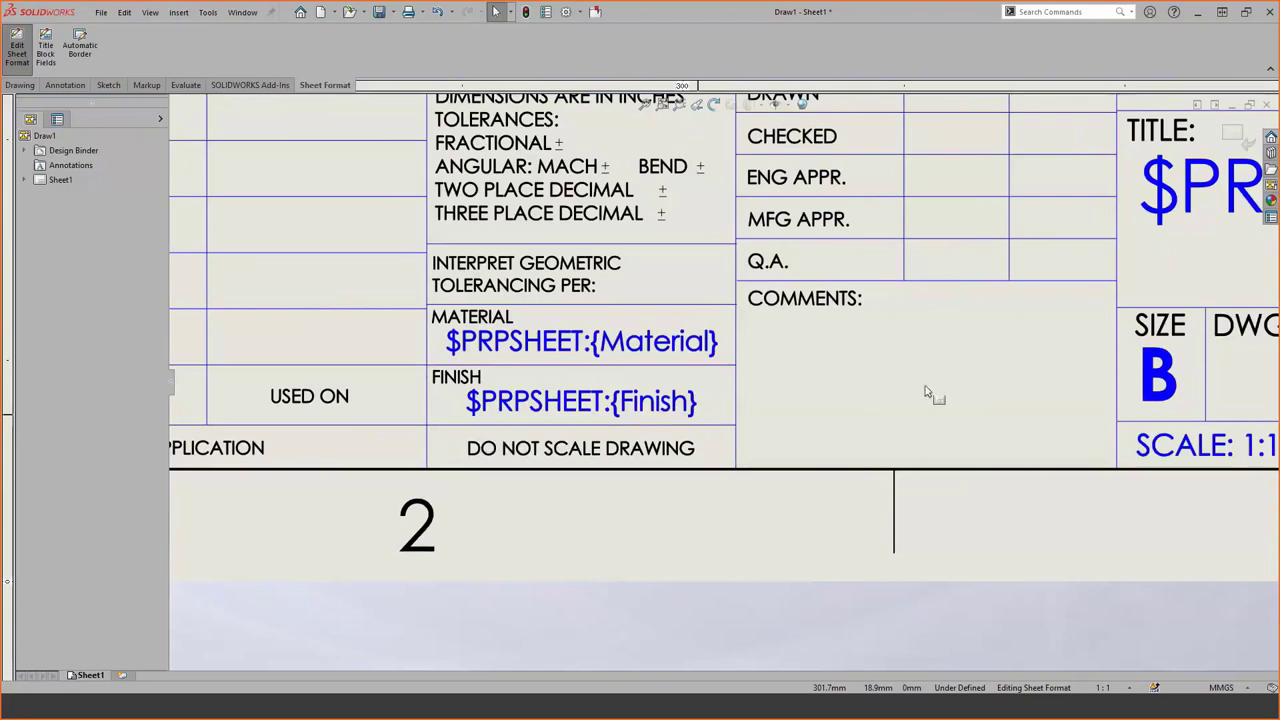
{"action": "scroll", "coordinate": [926, 314], "scroll_direction": "up", "scroll_amount": 3}
{"action": "middle_click_drag", "start_coordinate": [686, 462], "coordinate": [658, 478], "text": "ctrl"}
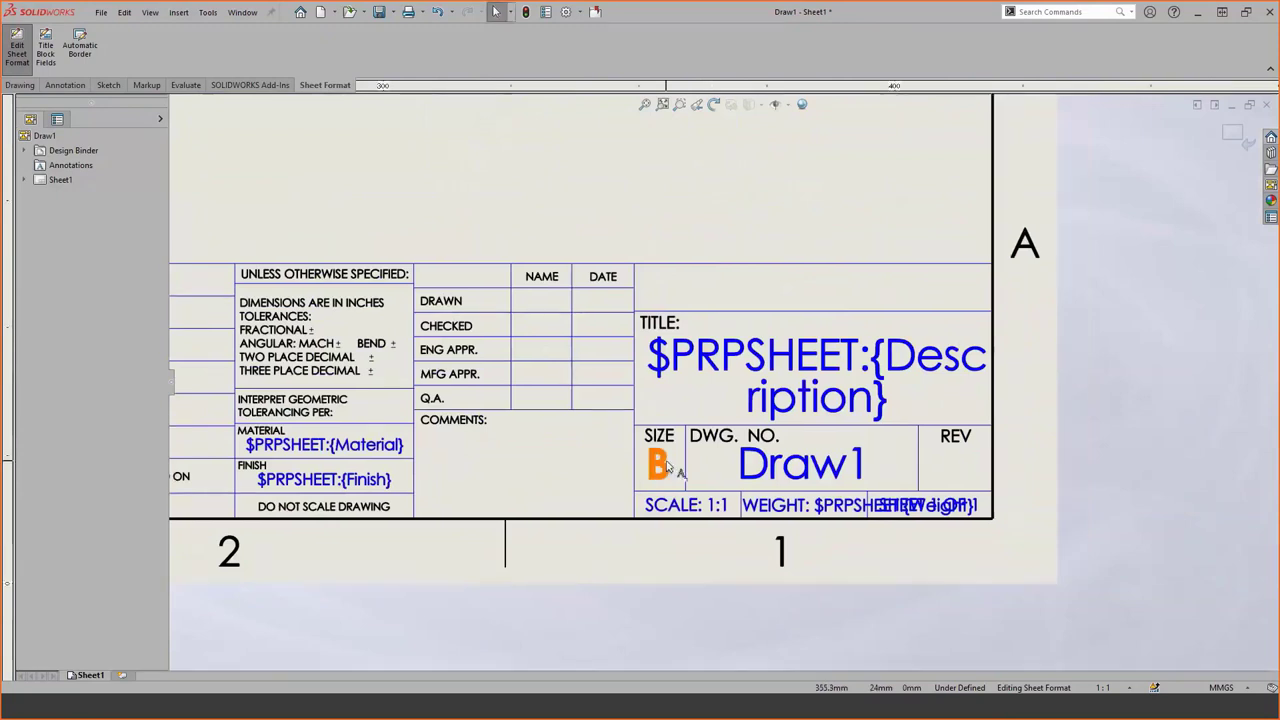
{"action": "left_click", "coordinate": [547, 13]}
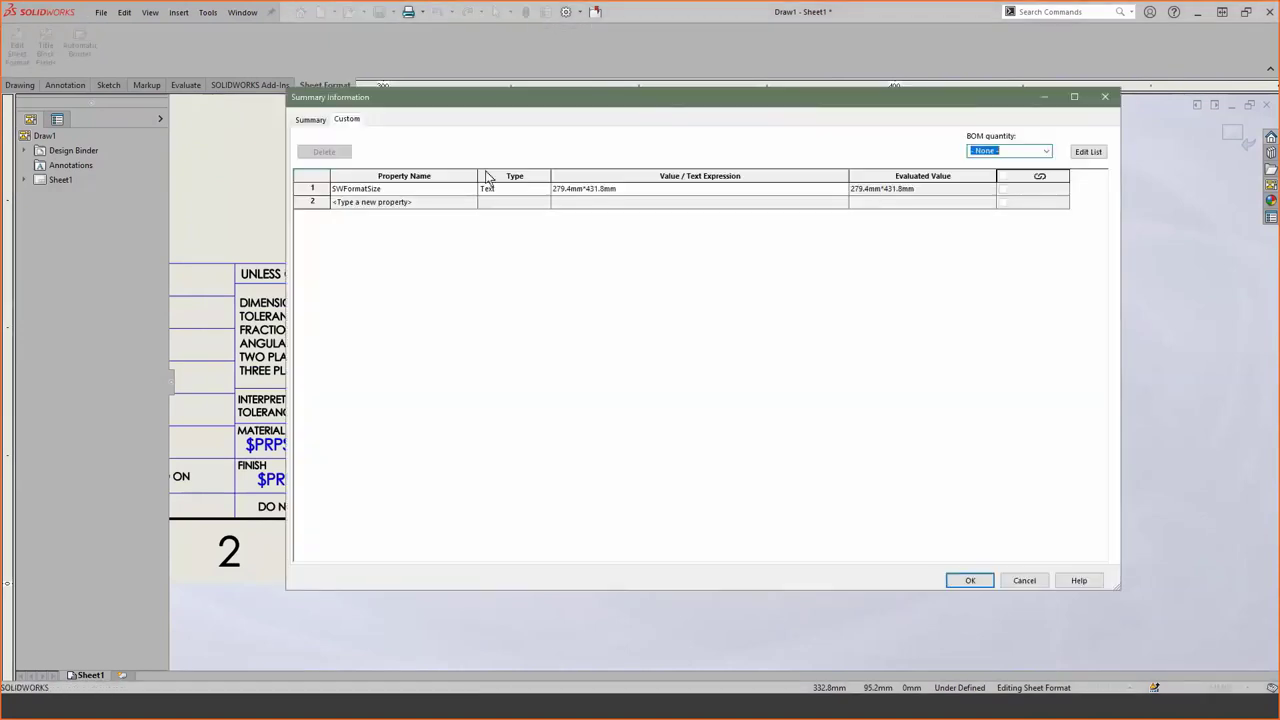
{"action": "left_click", "coordinate": [470, 203]}
{"action": "left_click", "coordinate": [470, 203]}
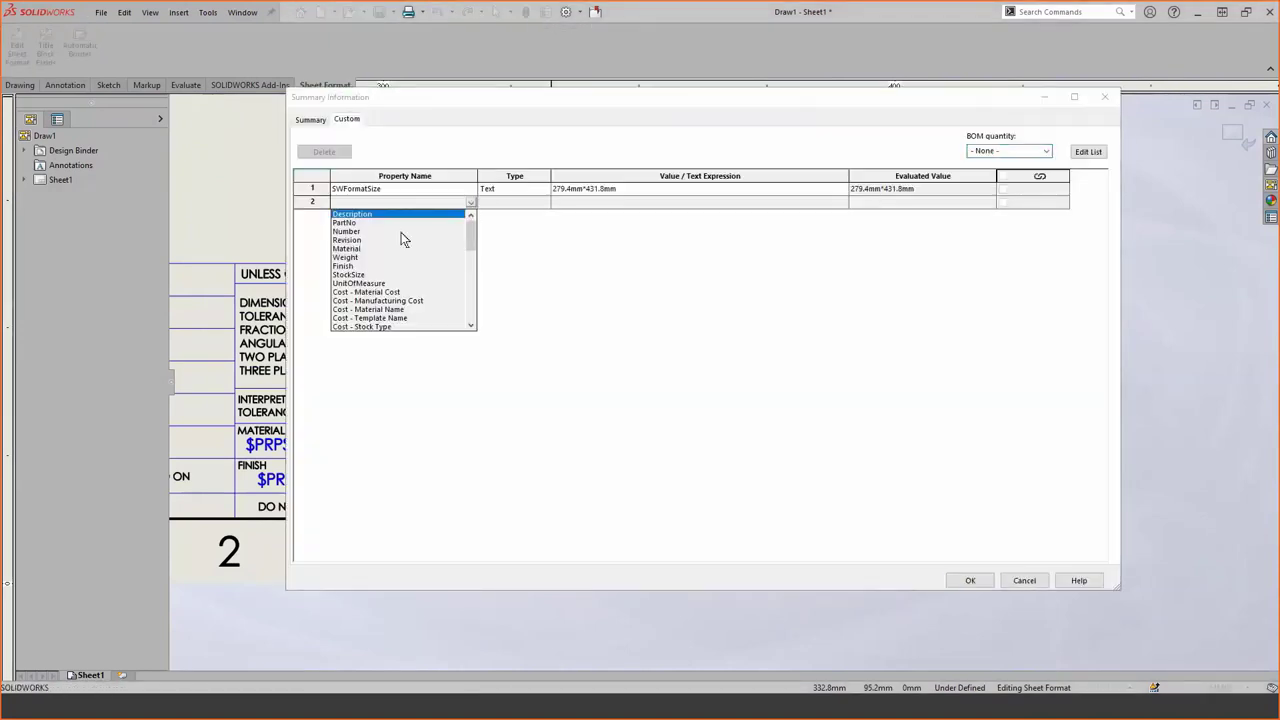
{"action": "scroll", "coordinate": [386, 254], "scroll_direction": "down", "scroll_amount": 5}
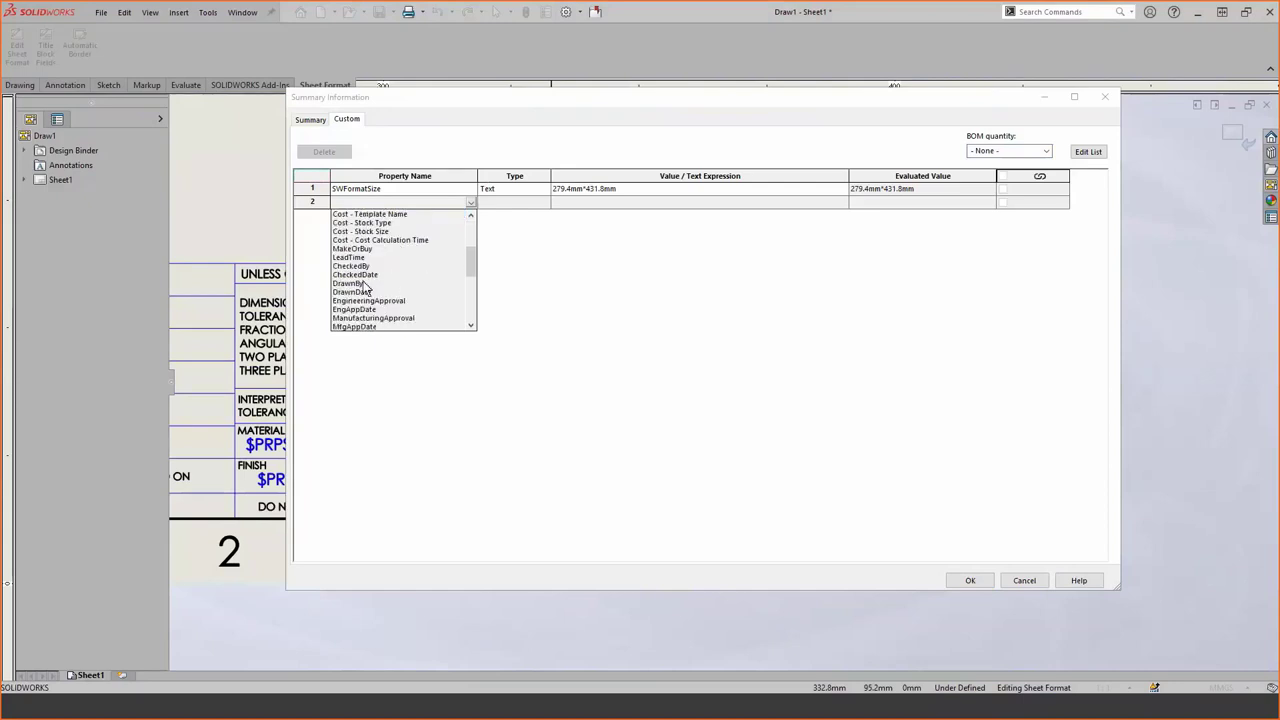
{"action": "scroll", "coordinate": [396, 289], "scroll_direction": "down", "scroll_amount": 3}
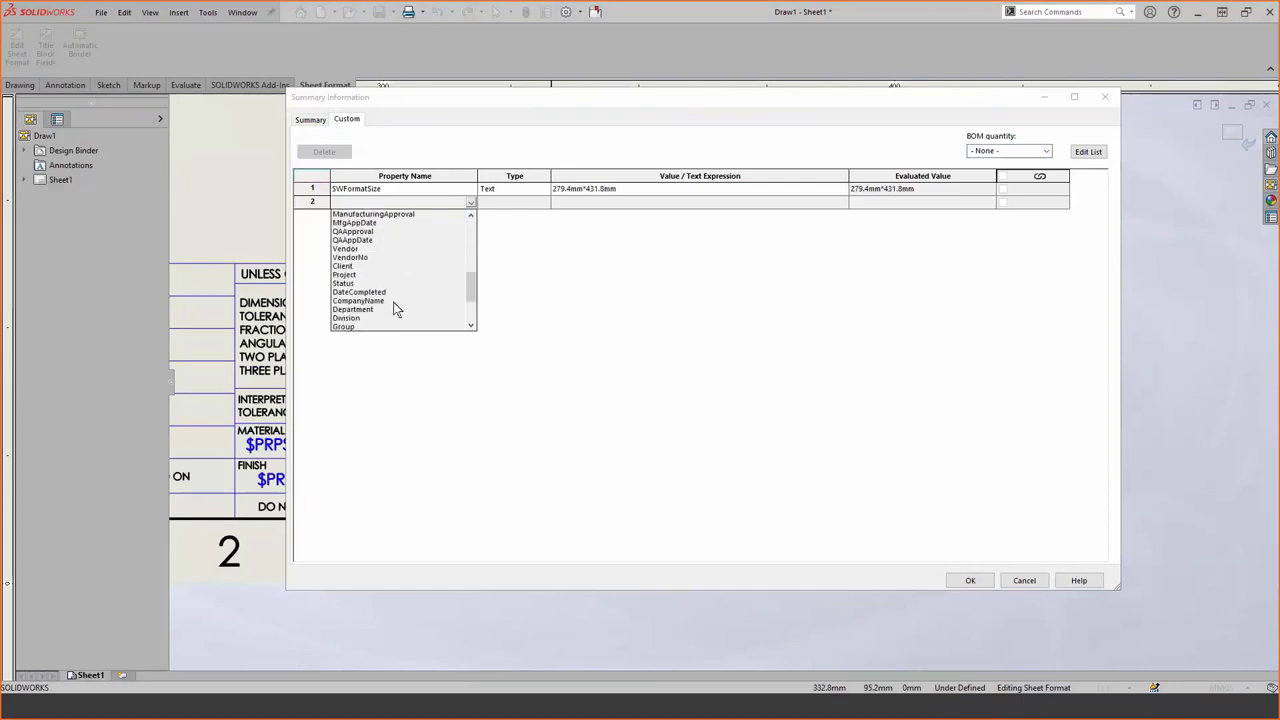
{"action": "left_click", "coordinate": [397, 294]}
{"action": "left_click", "coordinate": [595, 205]}
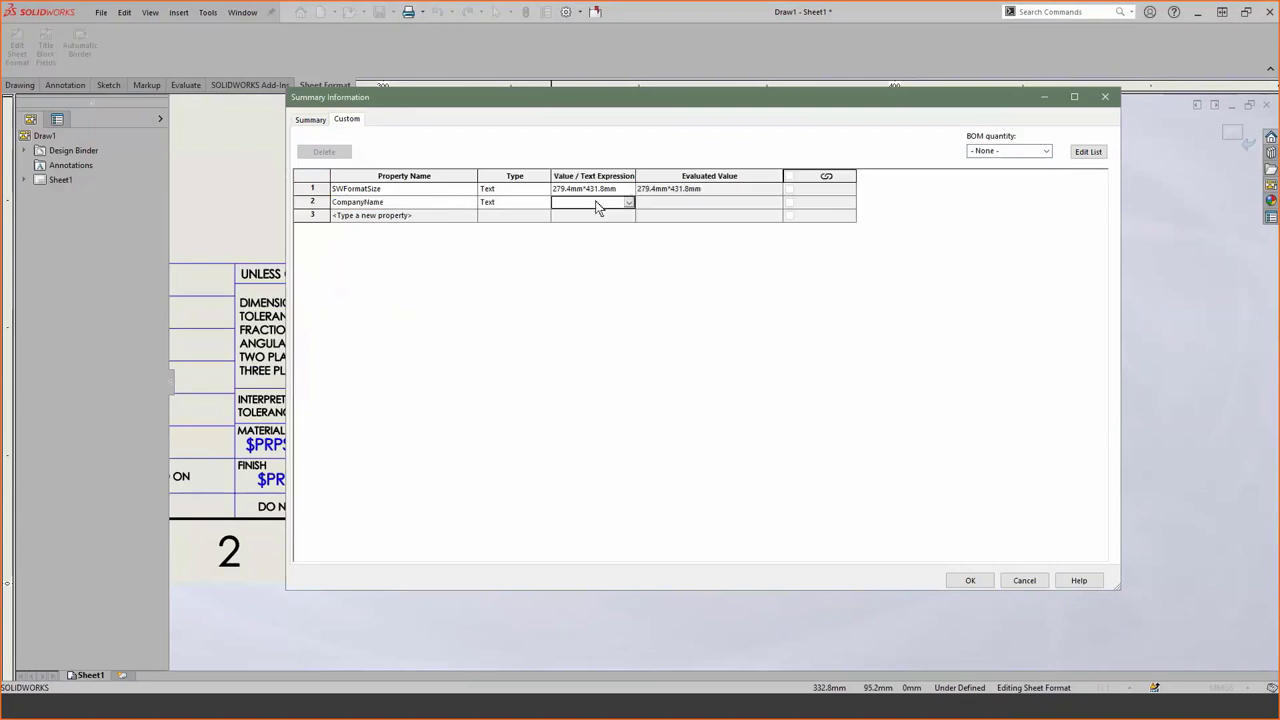
{"action": "type", "text": "Computer A"}
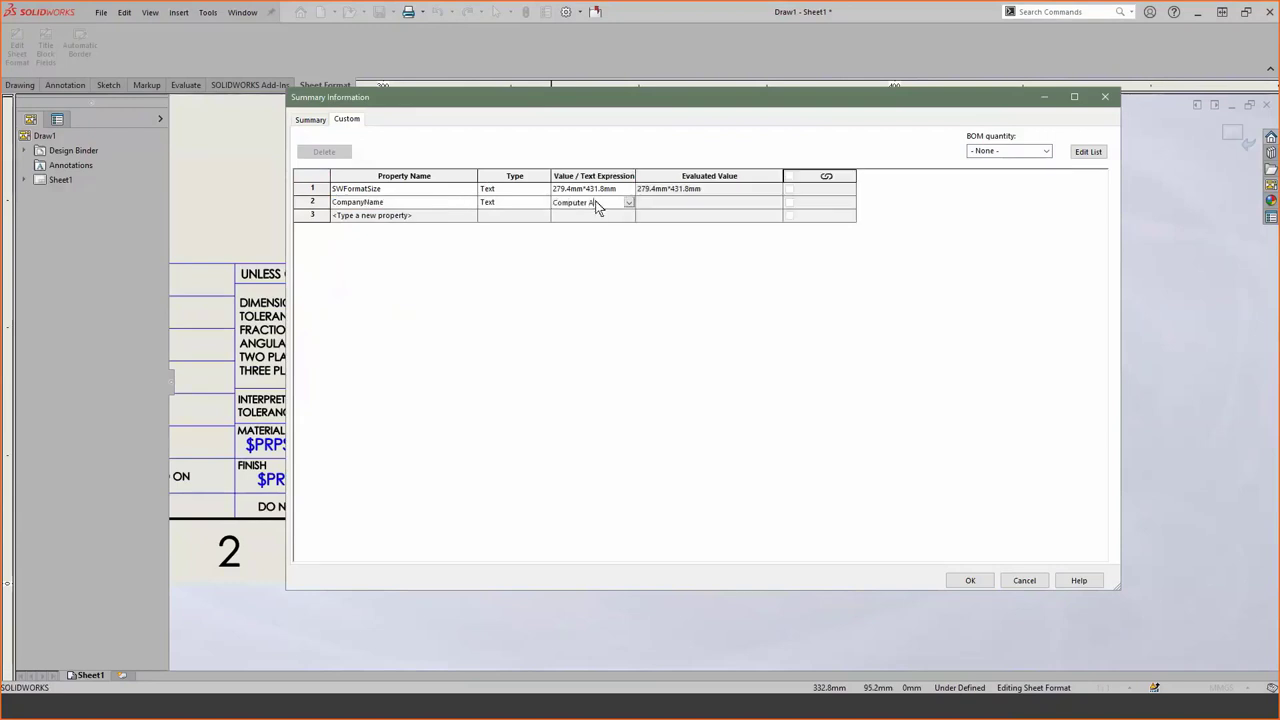
{"action": "type", "text": "ided Technology"}
{"action": "left_click_drag", "start_coordinate": [635, 176], "coordinate": [686, 176]}
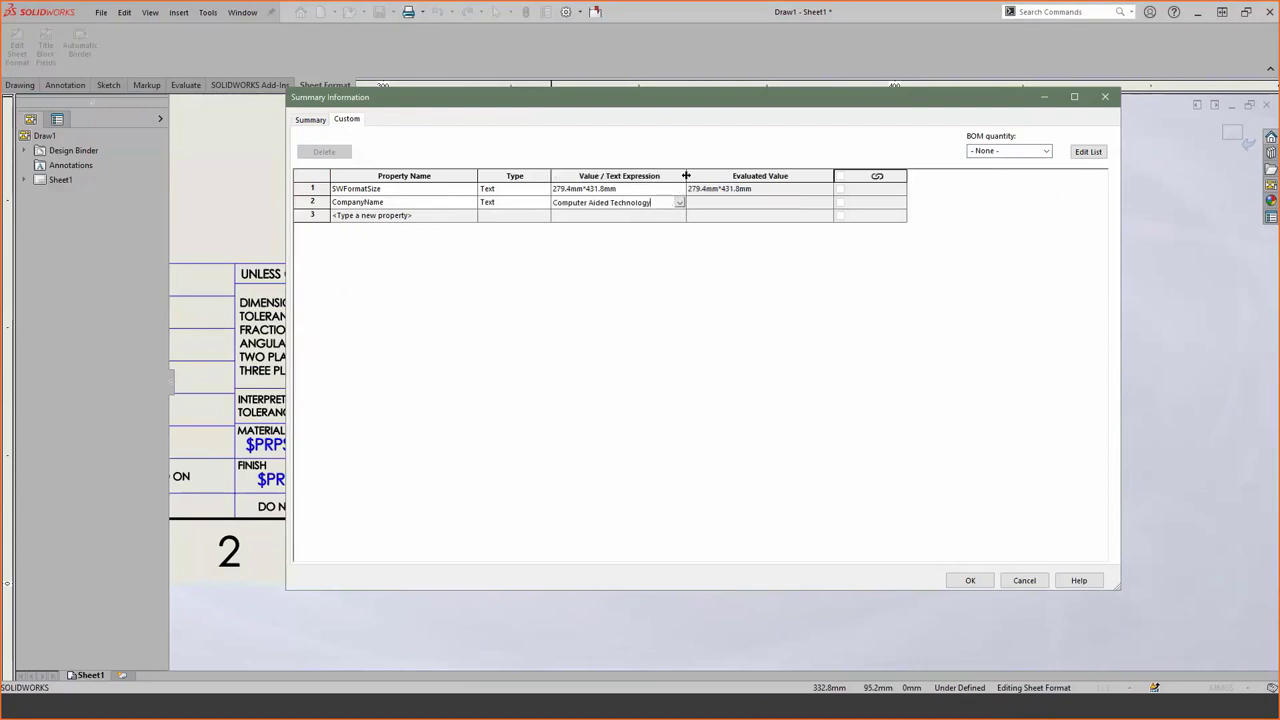
Add a Revision custom property with the value Q and apply the drawing's custom properties.
{"action": "left_click", "coordinate": [472, 216]}
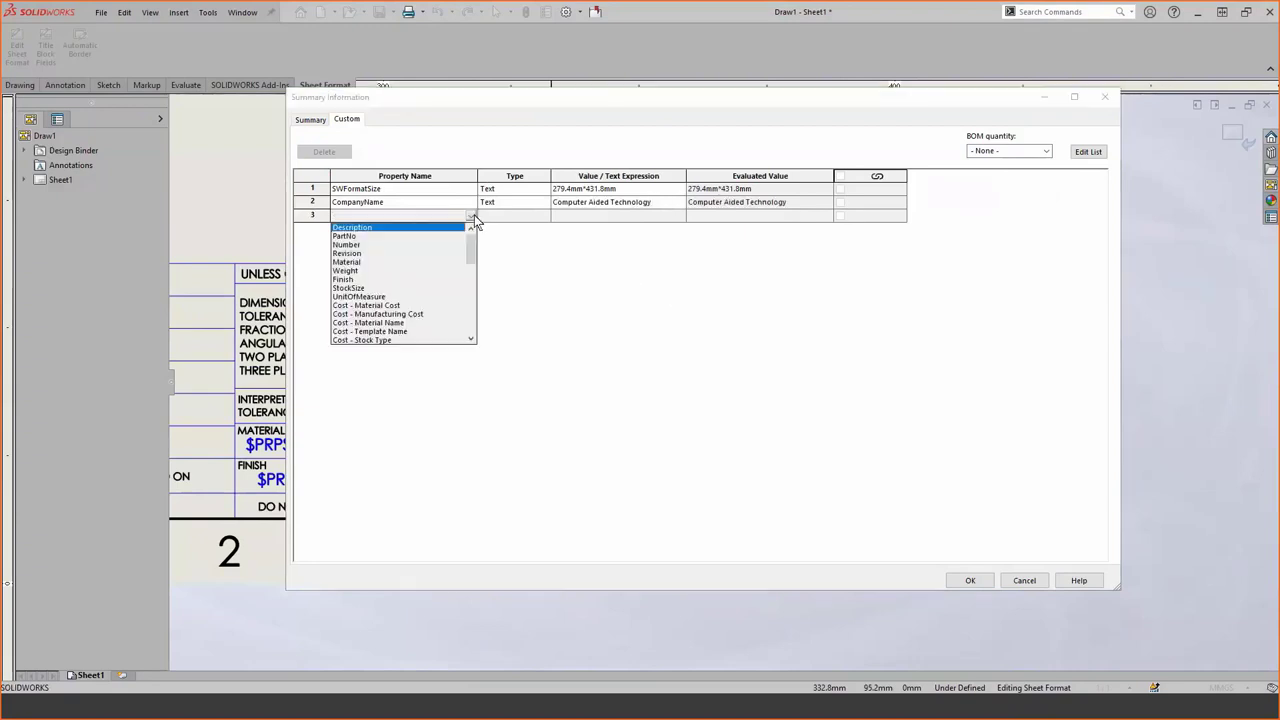
{"action": "left_click", "coordinate": [371, 253]}
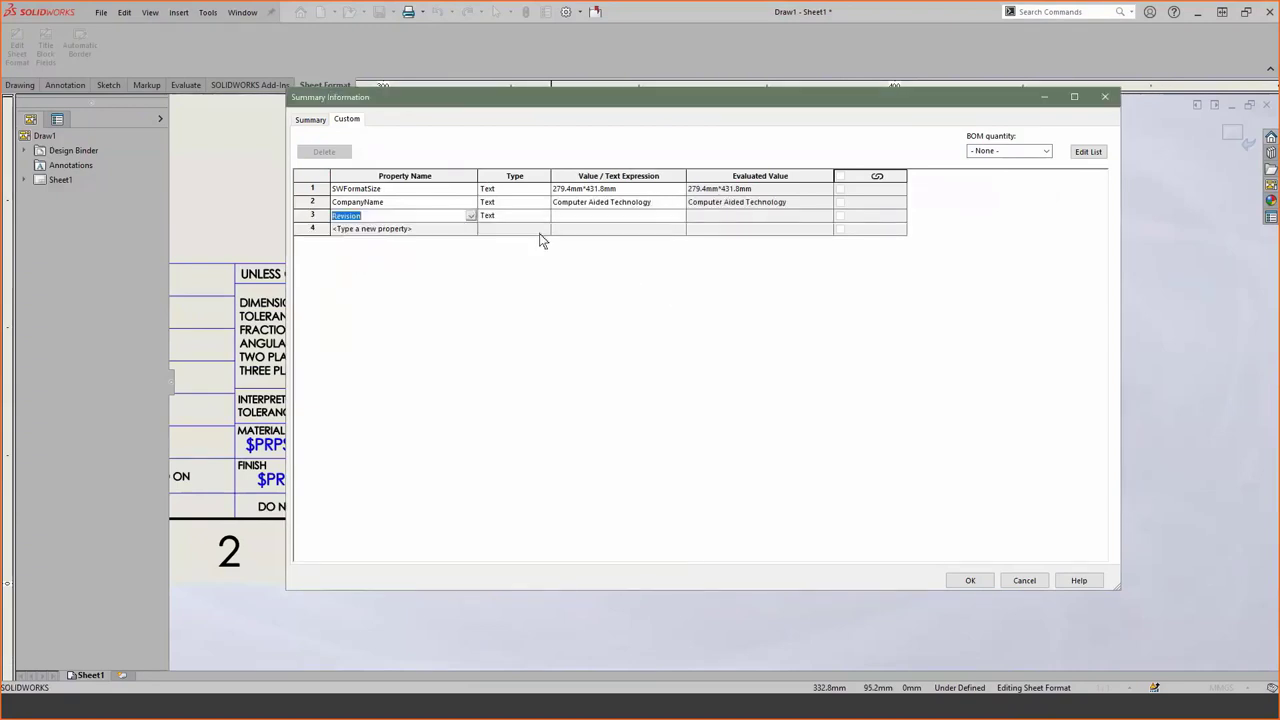
{"action": "left_click", "coordinate": [572, 216]}
{"action": "type", "text": "0"}
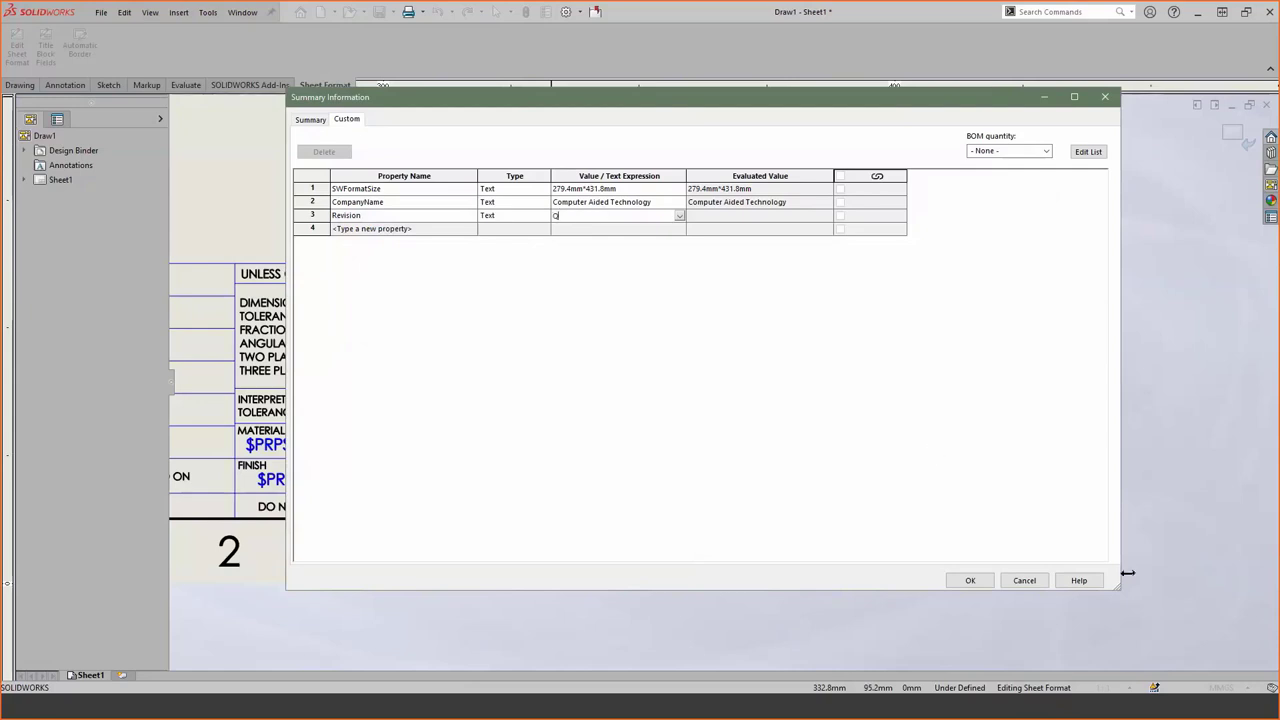
{"action": "mouse_move", "coordinate": [1114, 591]}
{"action": "left_mouse_down"}
{"action": "mouse_move", "coordinate": [1009, 446]}
{"action": "mouse_move", "coordinate": [924, 282]}
{"action": "left_mouse_up"}
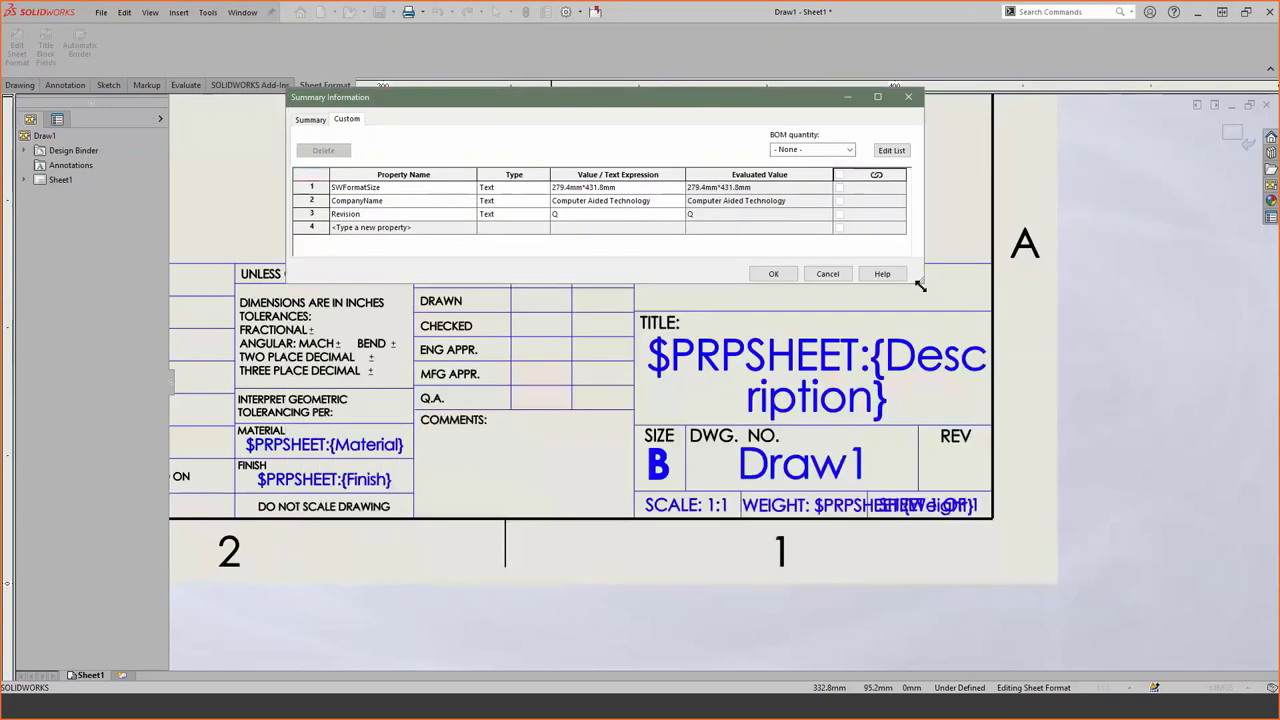
{"action": "left_click", "coordinate": [794, 276]}
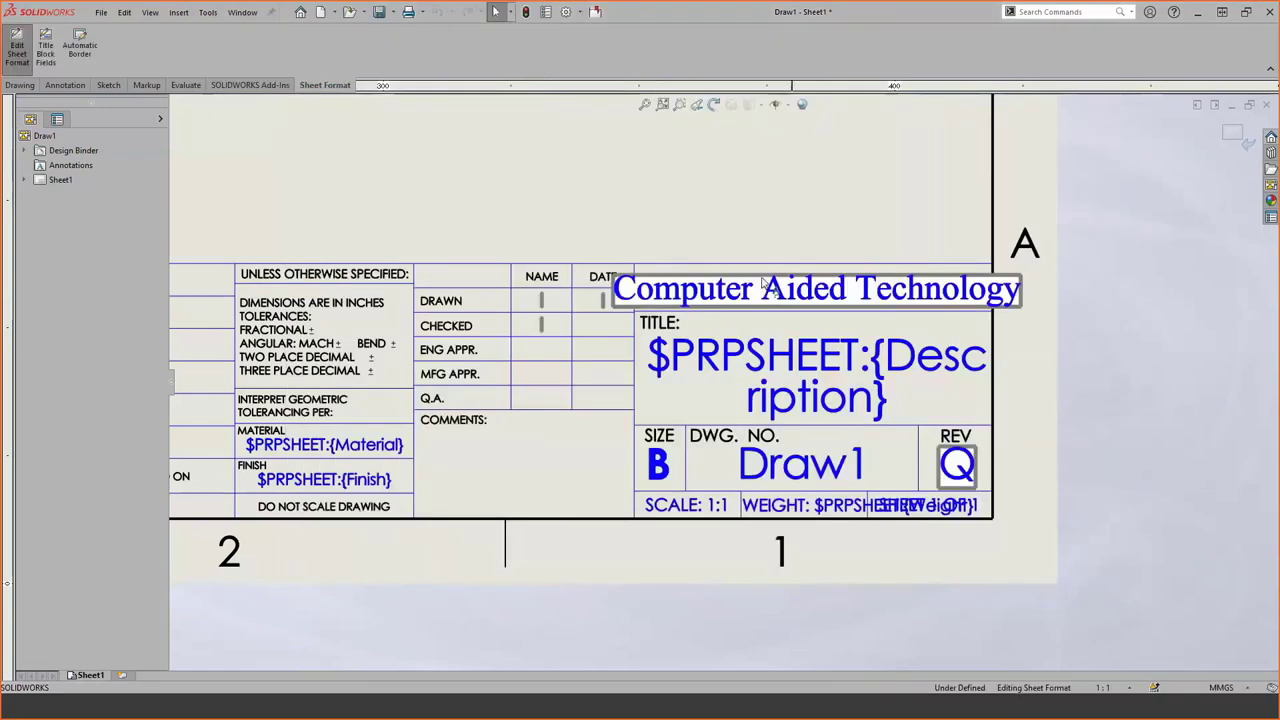
Turn on Fit Text for the company name note and narrow the note to fit inside its title block cell.
{"action": "right_click", "coordinate": [838, 633]}
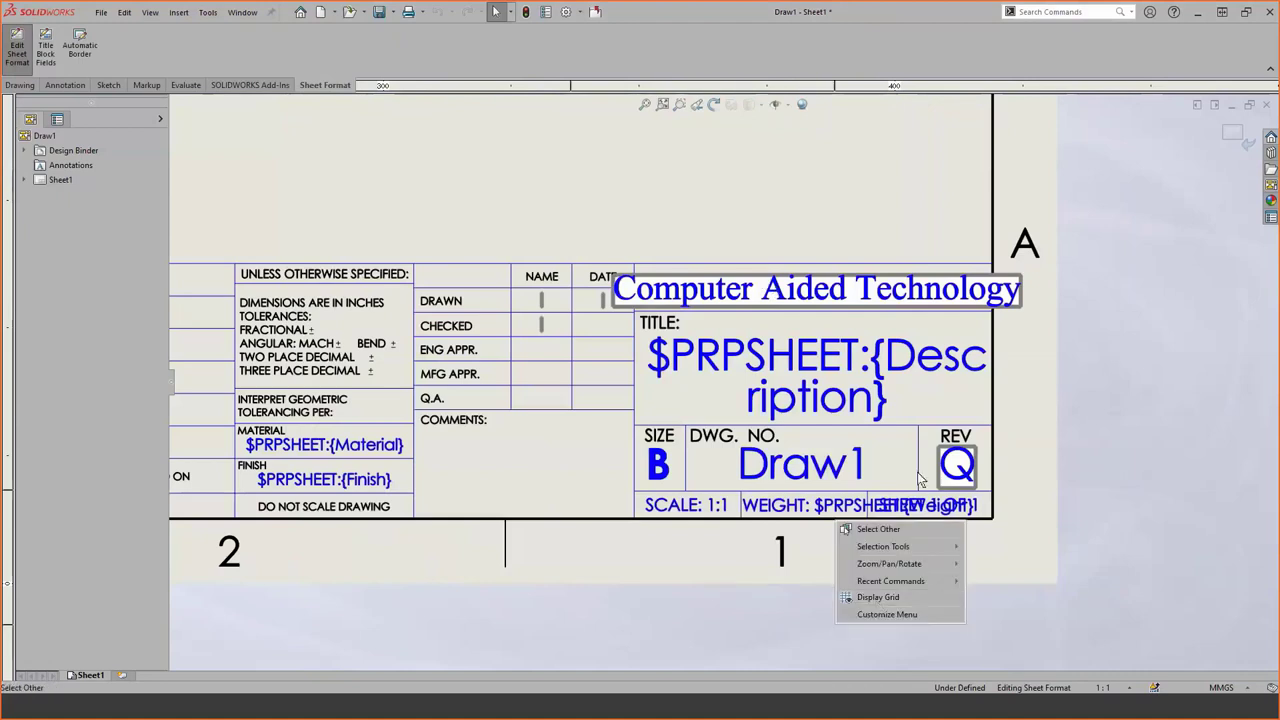
{"action": "left_click", "coordinate": [868, 528]}
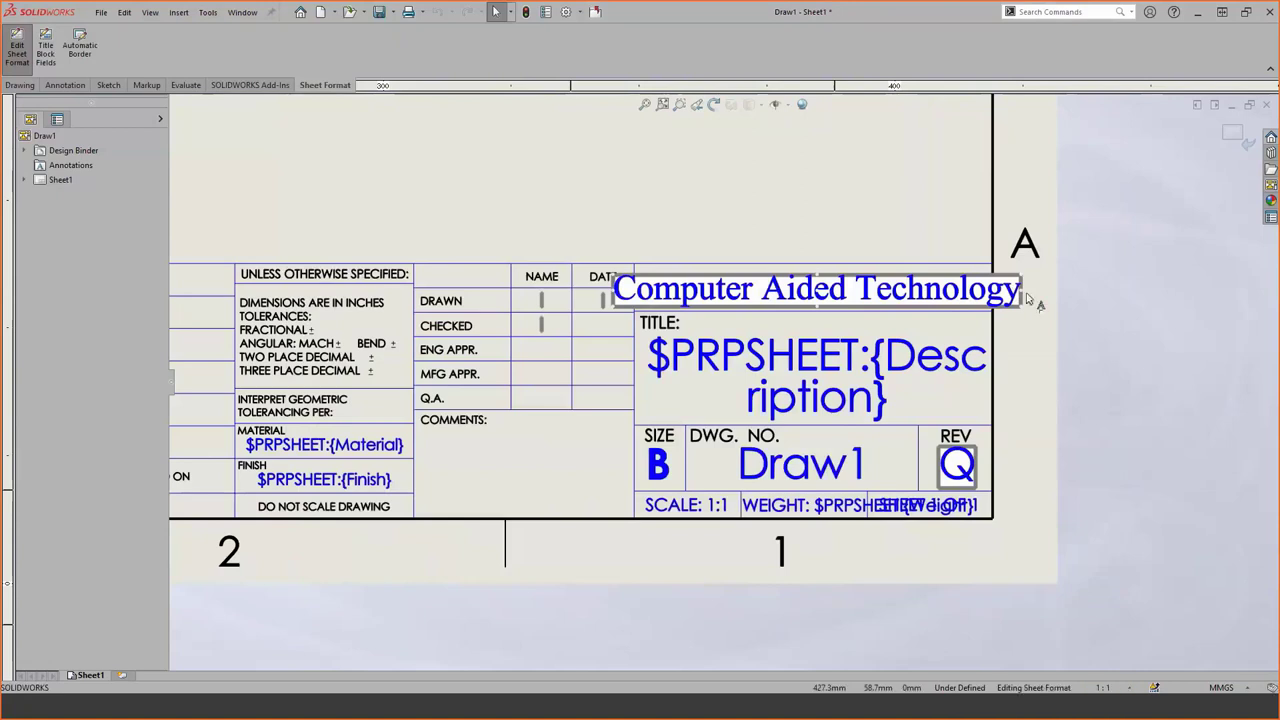
{"action": "double_click", "coordinate": [962, 298]}
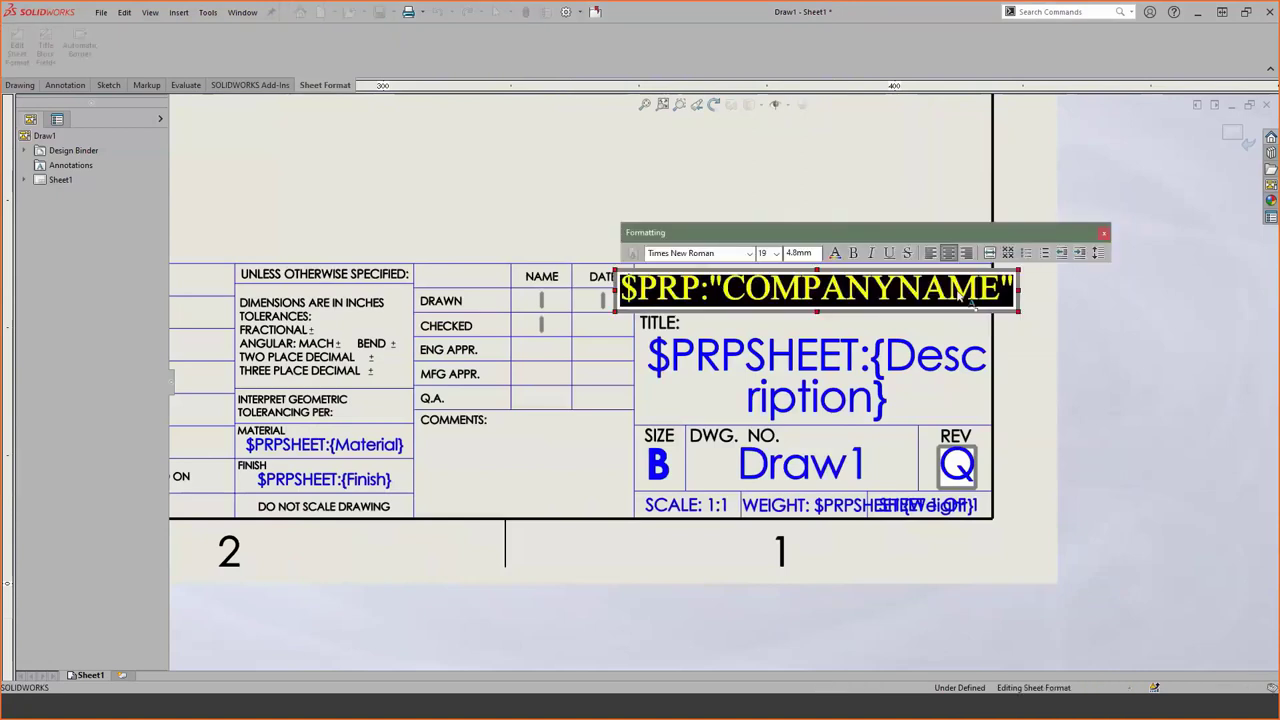
{"action": "left_click", "coordinate": [990, 253]}
{"action": "left_click", "coordinate": [1002, 290]}
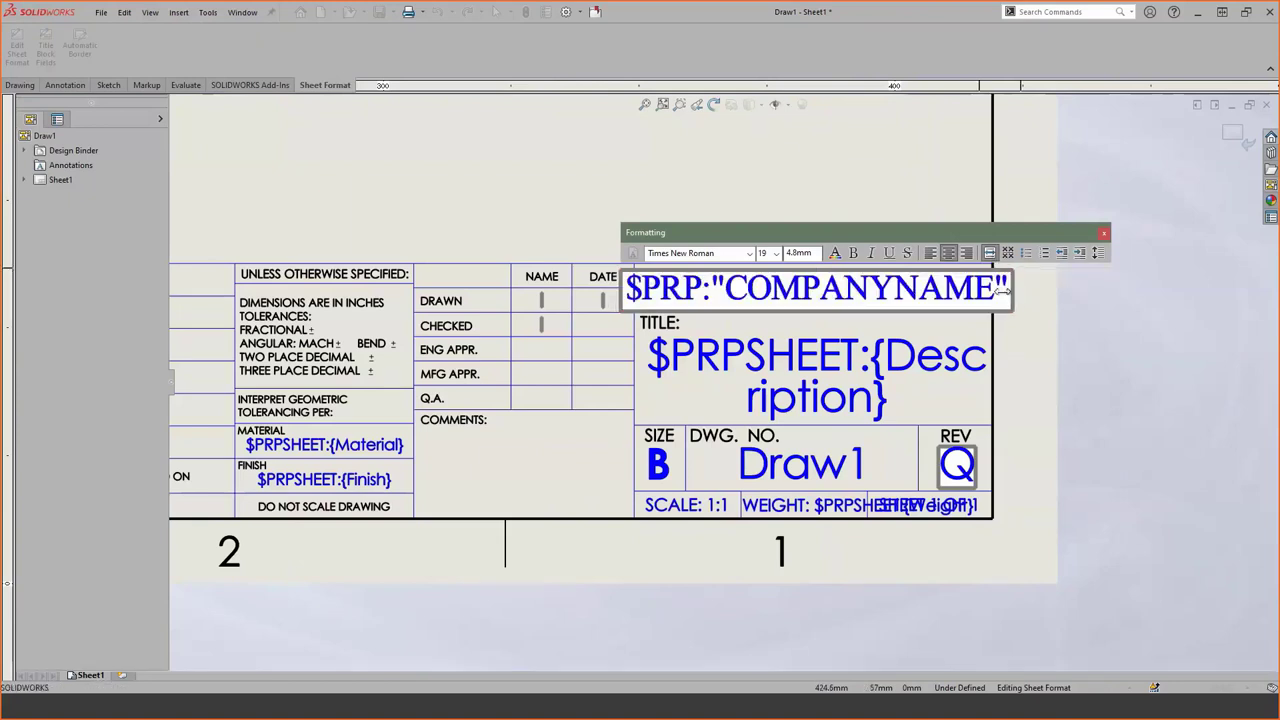
{"action": "left_click_drag", "start_coordinate": [1002, 290], "coordinate": [990, 291]}
{"action": "key", "text": "ctrl+a"}
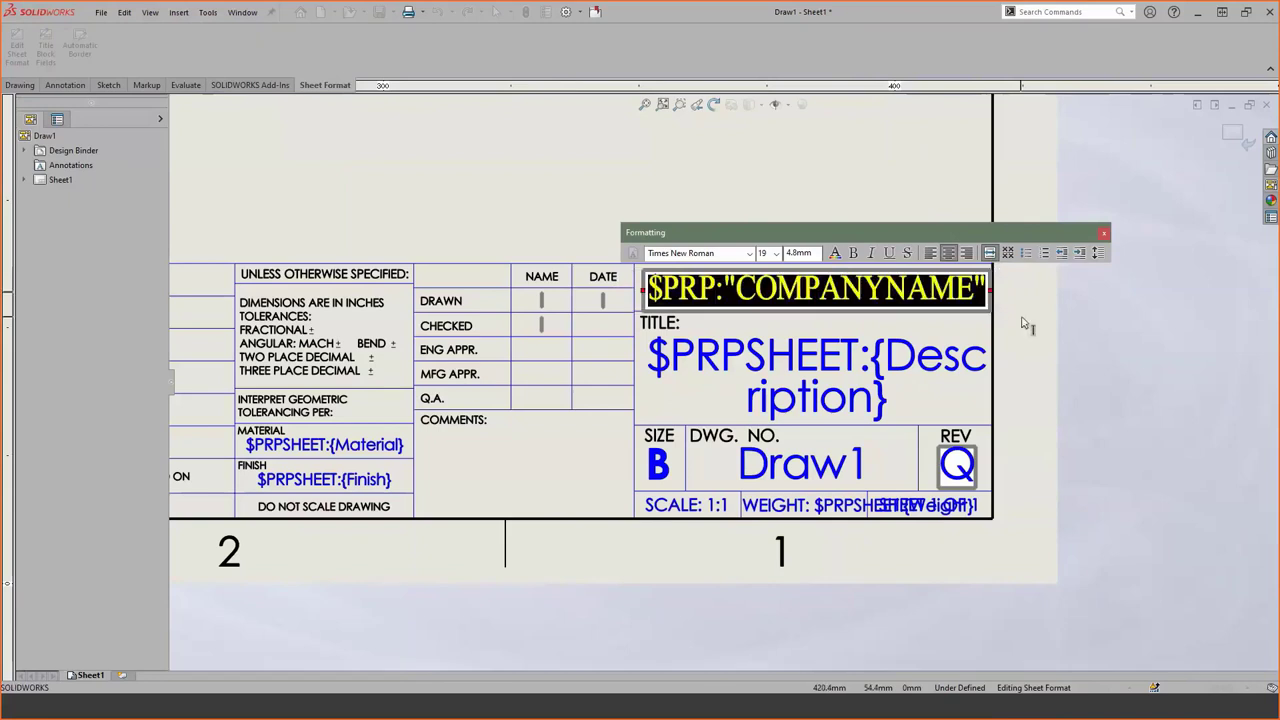
{"action": "type", "text": "Computer Aided Technology"}
{"action": "left_click", "coordinate": [1024, 325]}
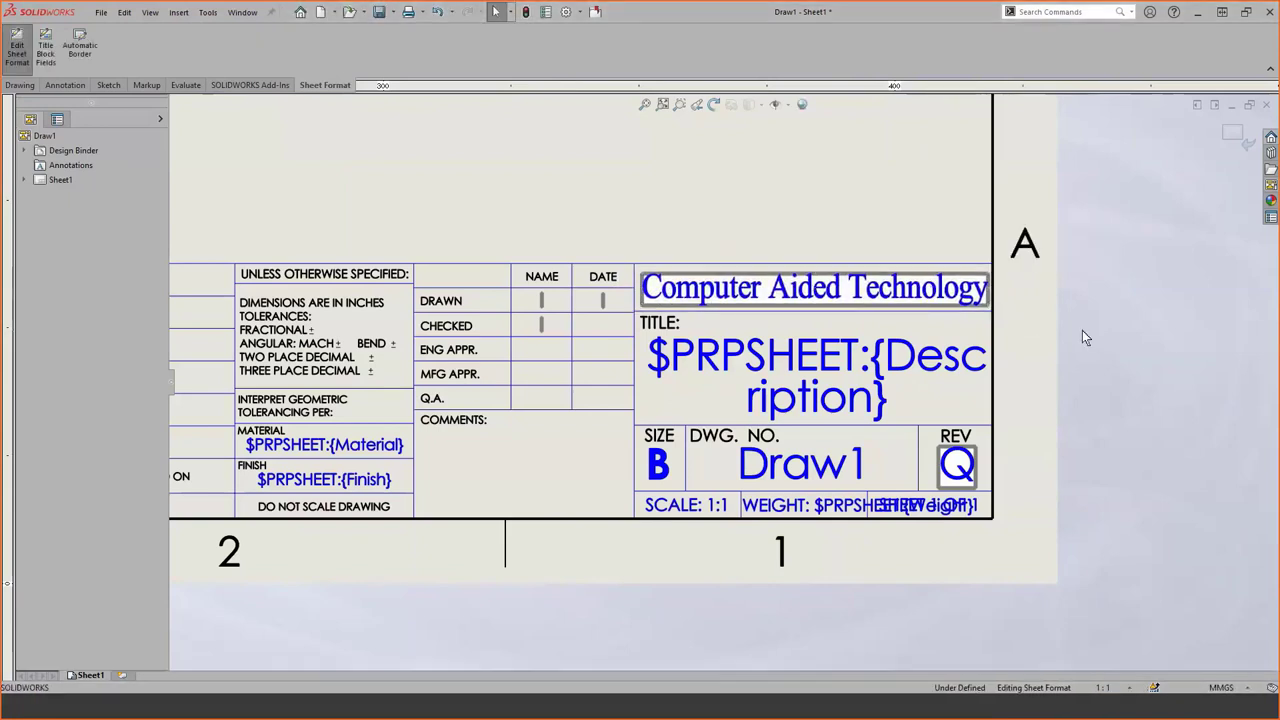
Leave sheet format editing and return to the sheet with the whole drawing in view.
{"action": "right_click", "coordinate": [852, 170]}
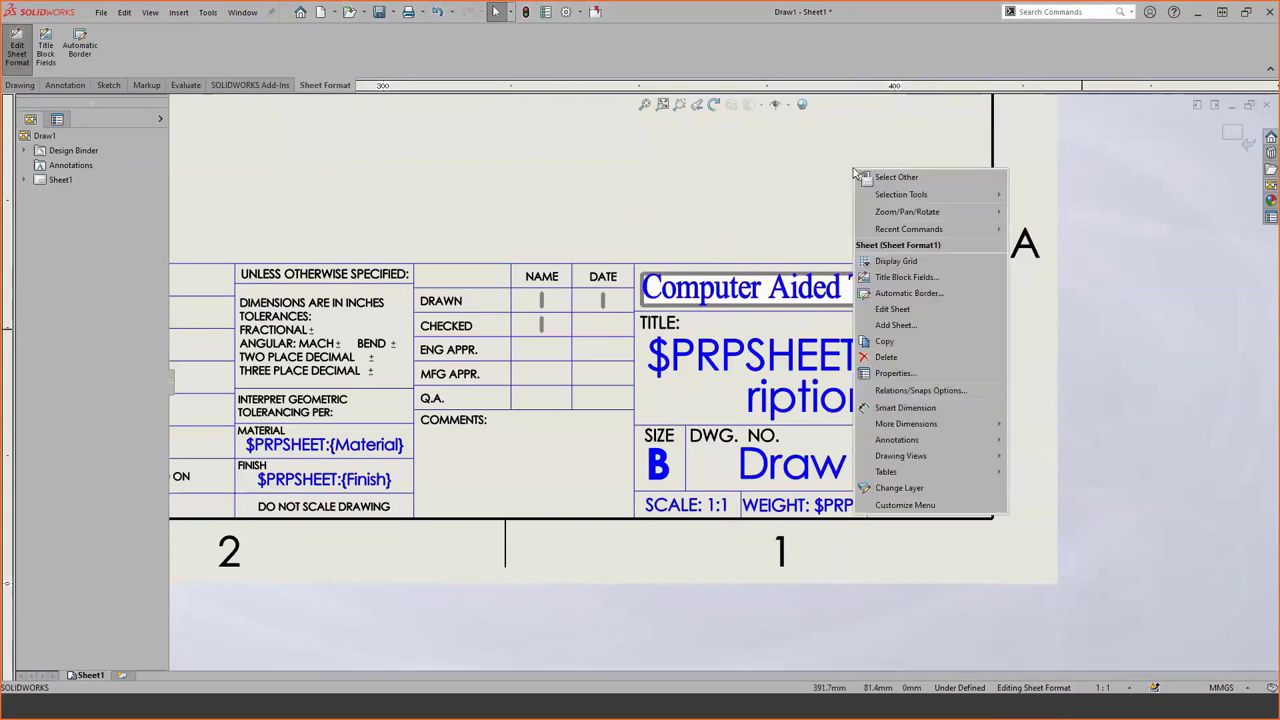
{"action": "left_click", "coordinate": [945, 310]}
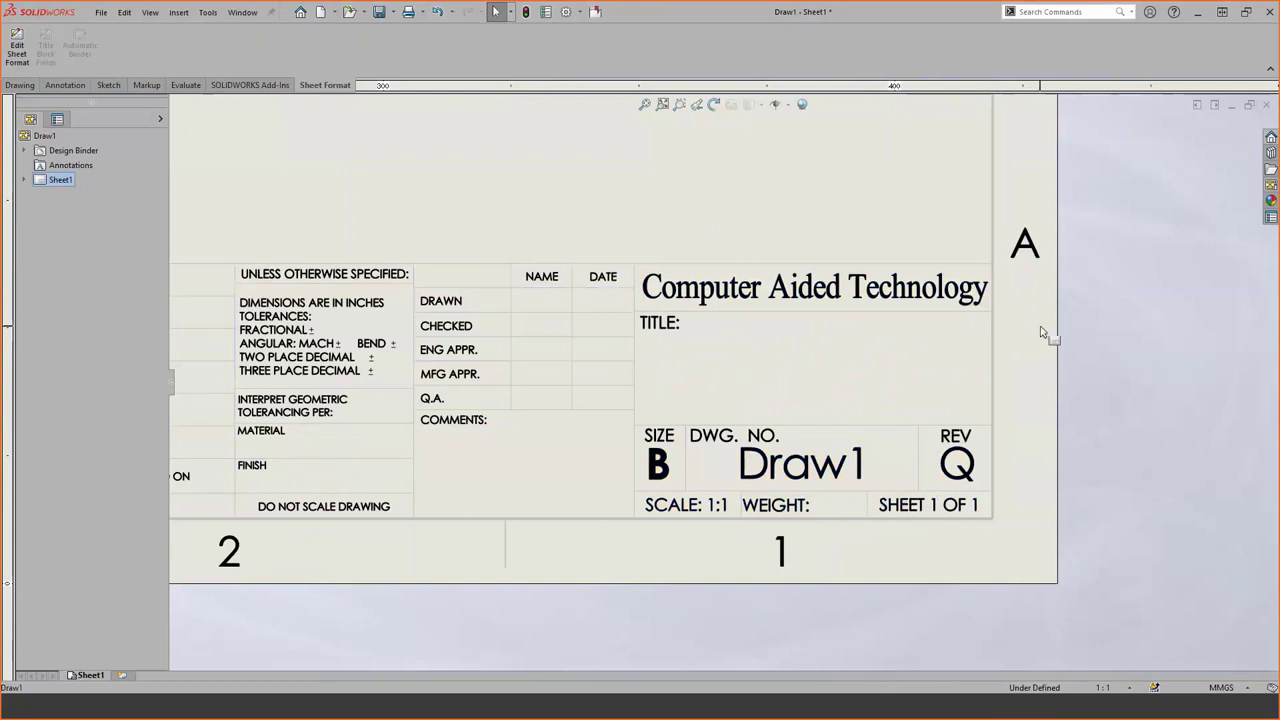
{"action": "key", "text": "f"}
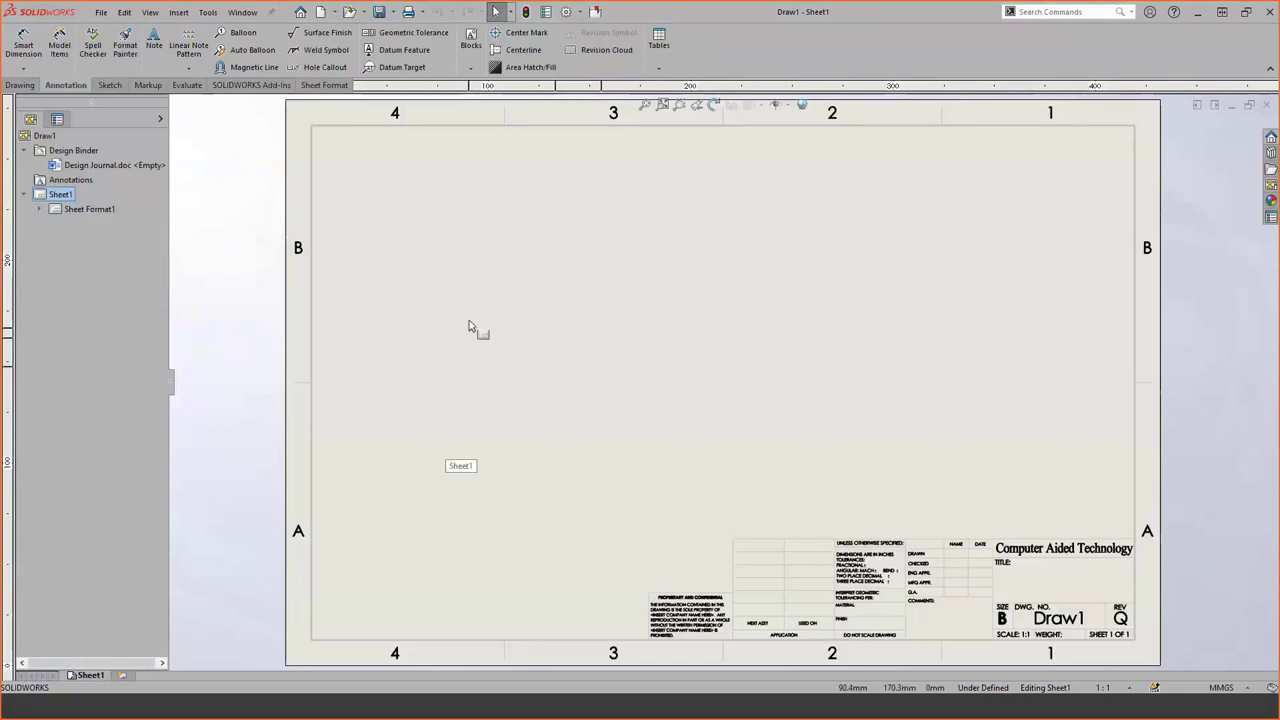
Open the recent part Phone 2021 and rename its Model custom property to Description.
{"action": "key", "text": "ctrl+F2"}
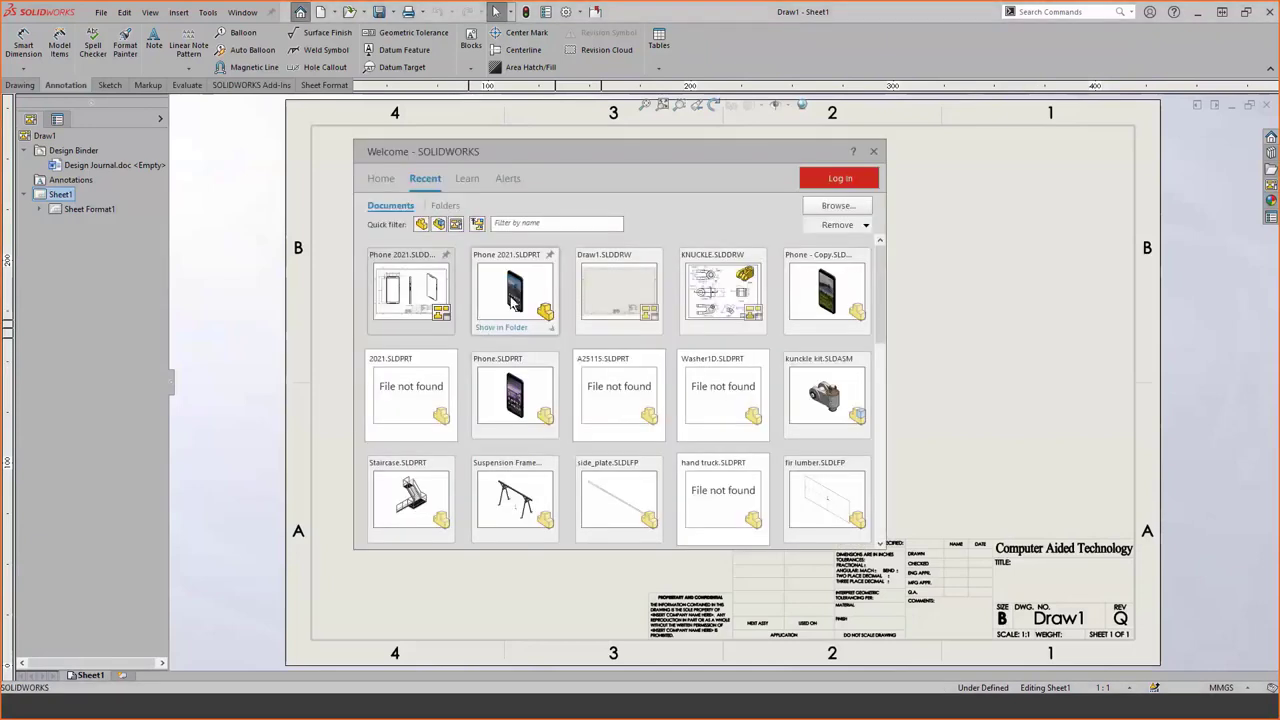
{"action": "left_click", "coordinate": [511, 301]}
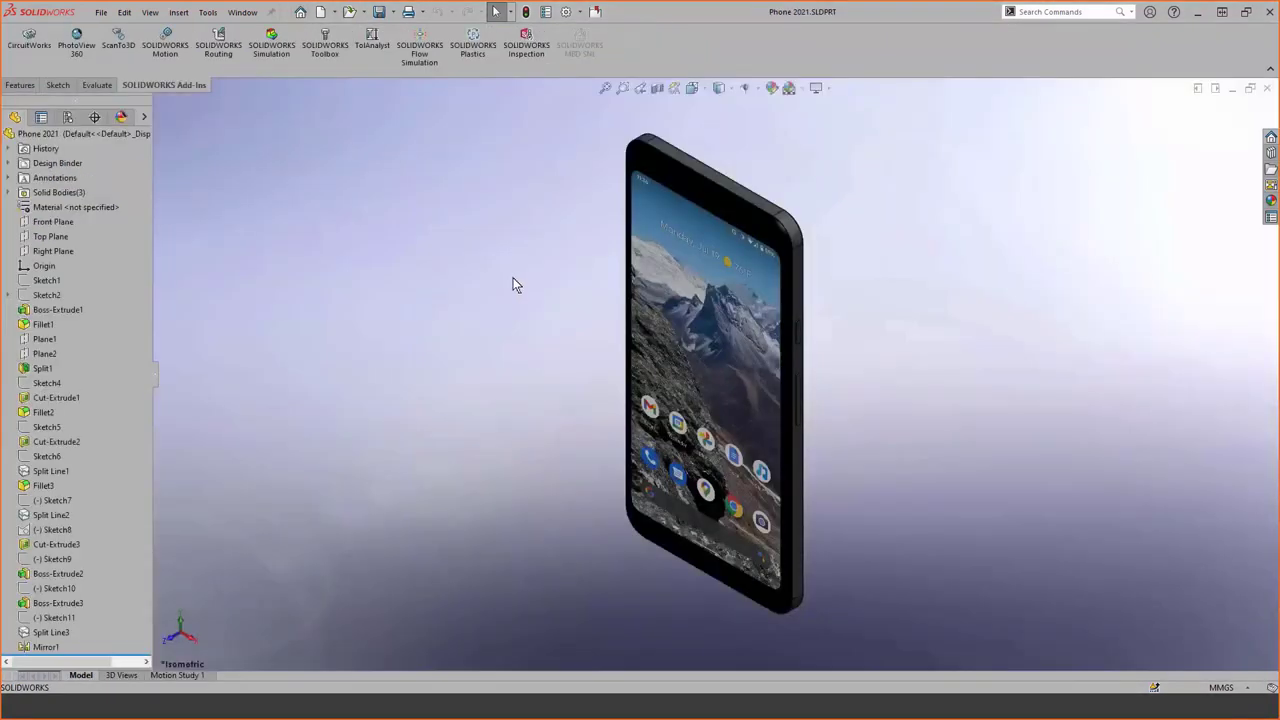
{"action": "left_click", "coordinate": [548, 20]}
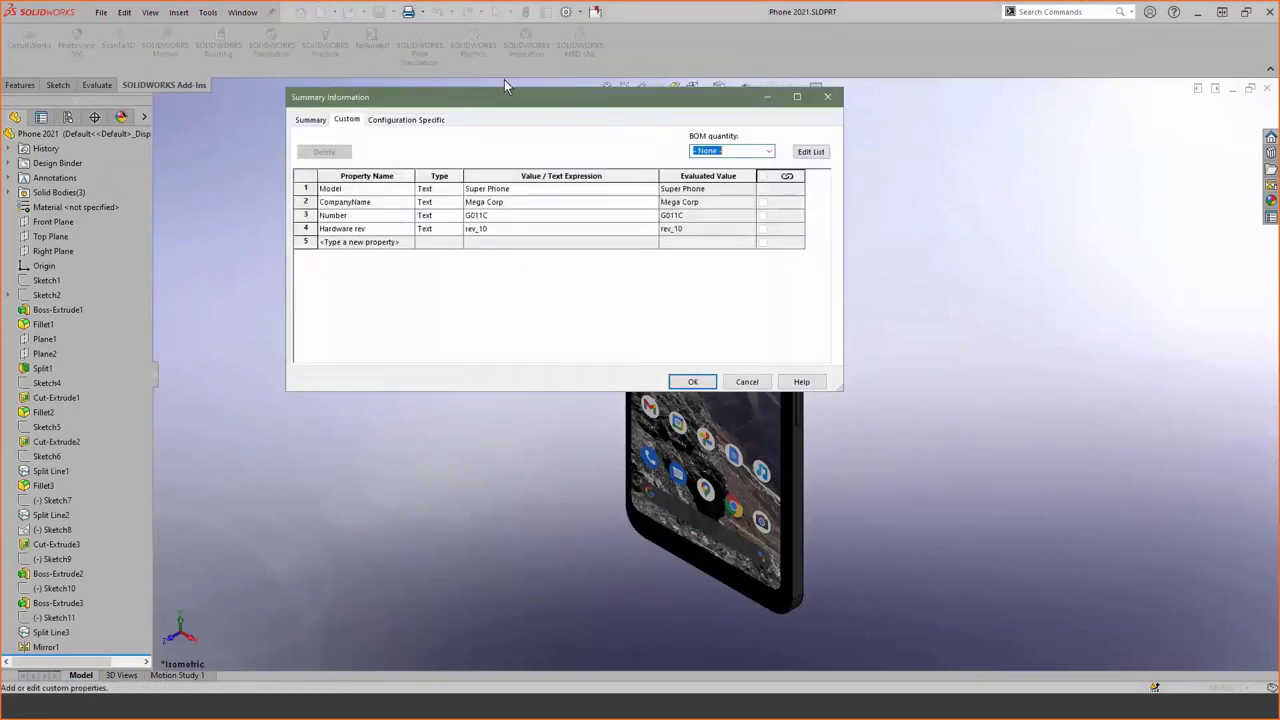
{"action": "left_click", "coordinate": [400, 189]}
{"action": "left_click", "coordinate": [408, 189]}
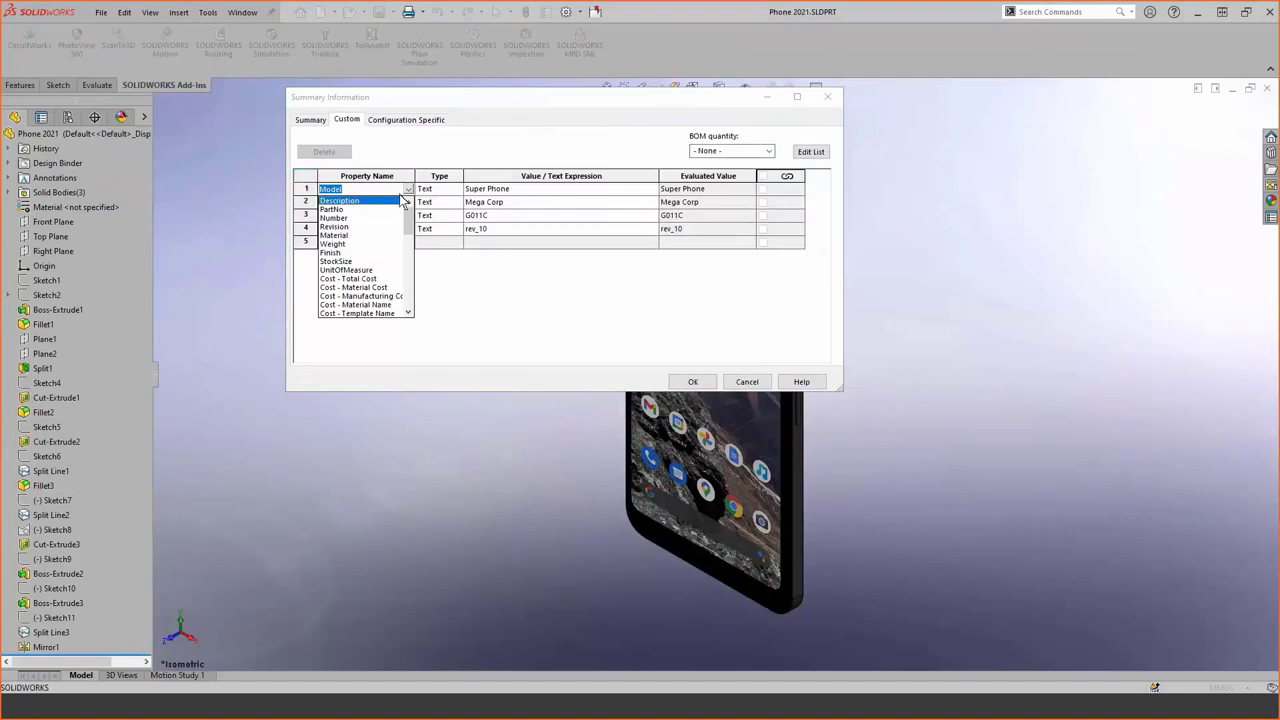
{"action": "left_click", "coordinate": [380, 202]}
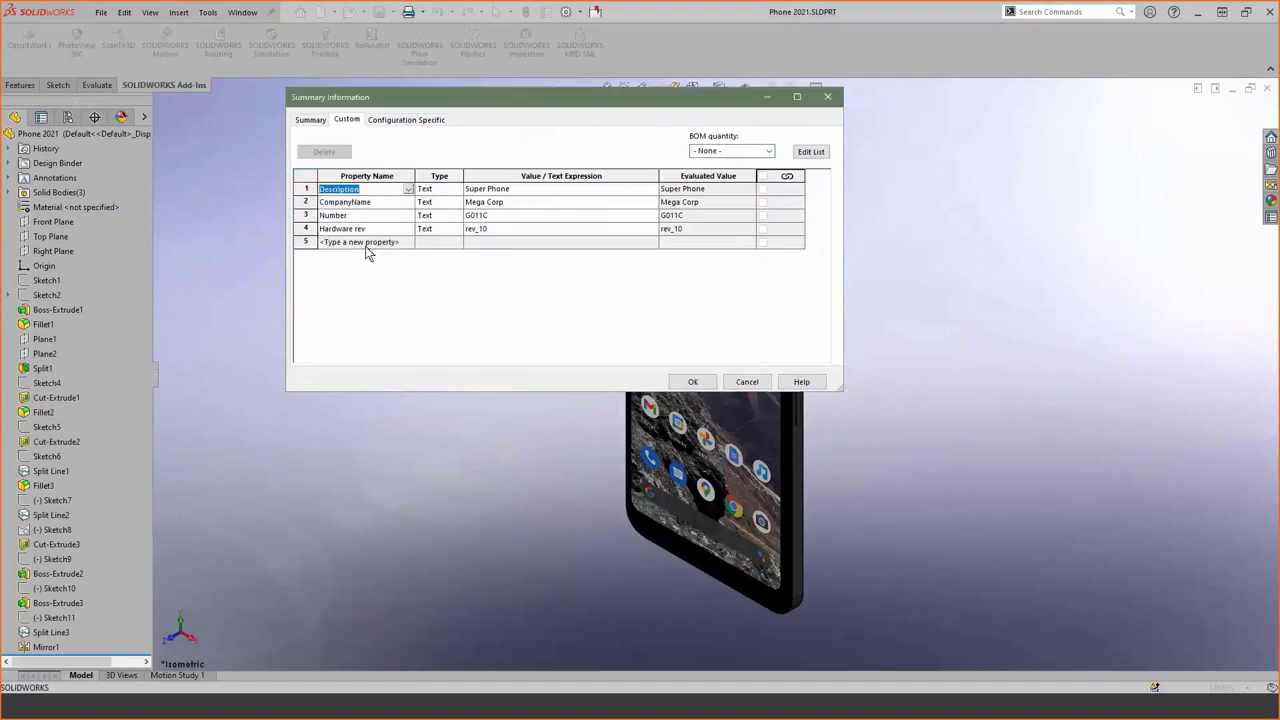
Add a Material custom property to the part and link its value to the part's Material.
{"action": "left_click", "coordinate": [365, 243]}
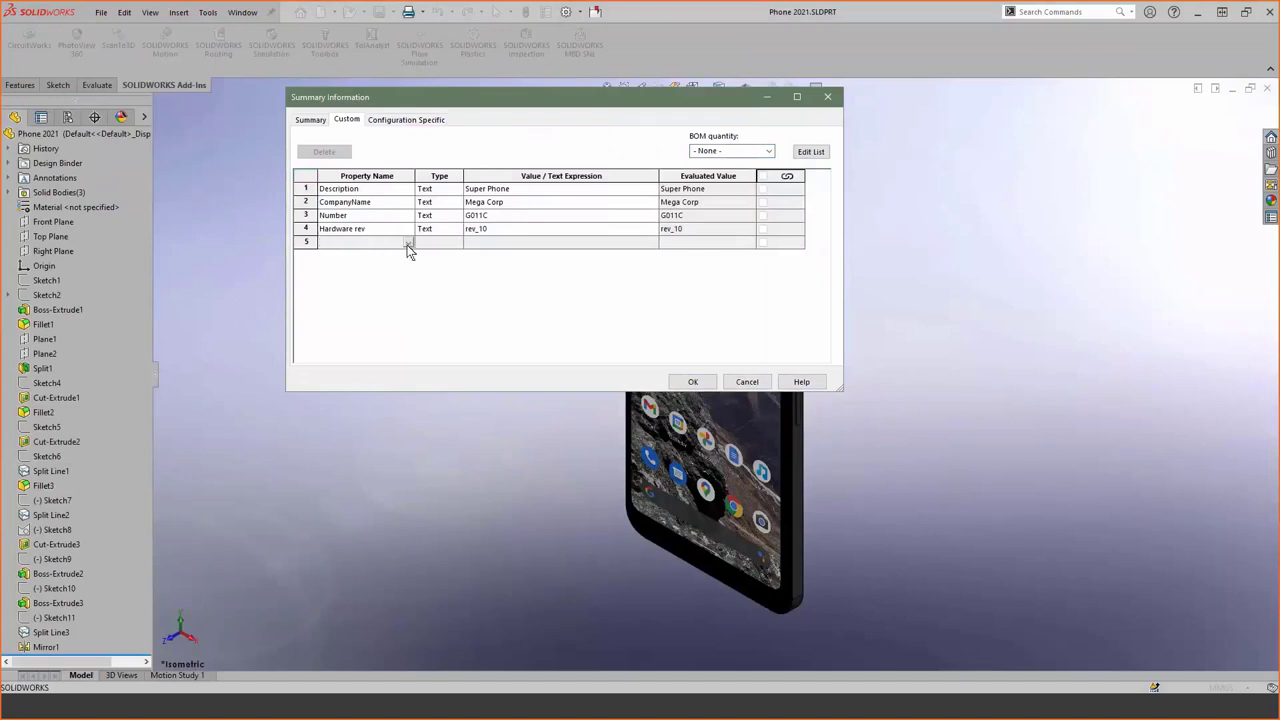
{"action": "left_click", "coordinate": [408, 243]}
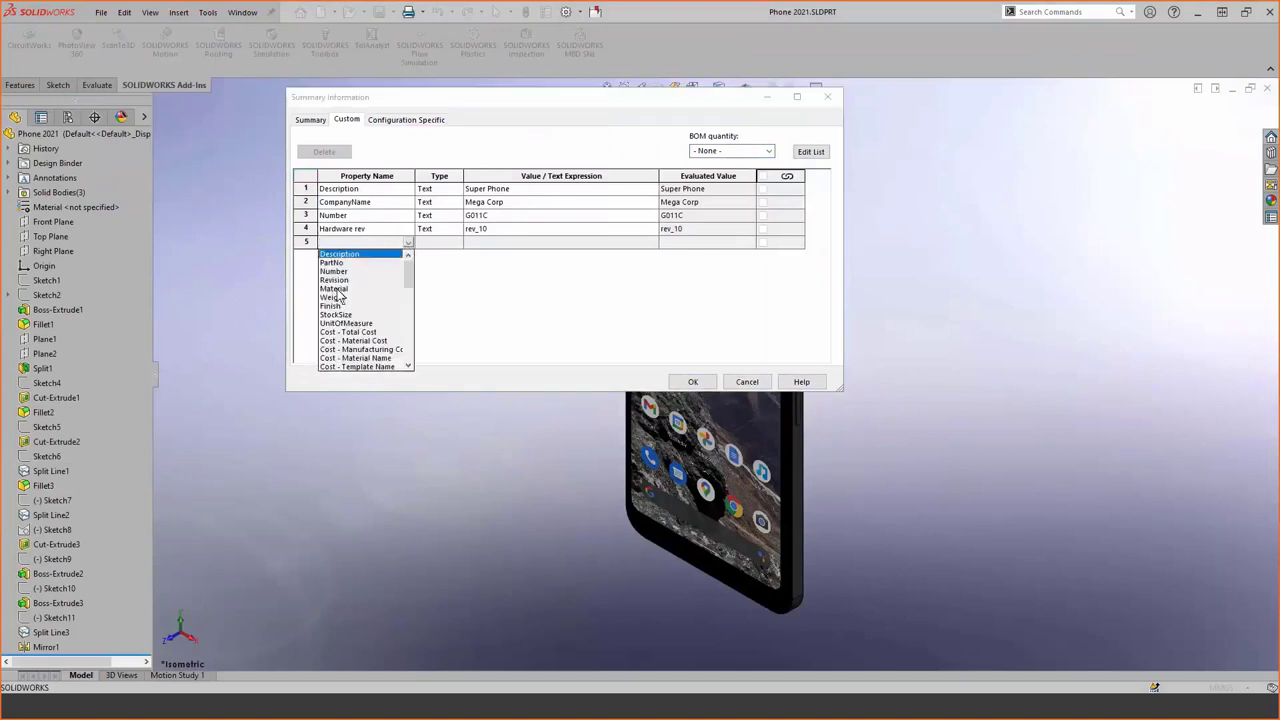
{"action": "left_click", "coordinate": [337, 288]}
{"action": "left_click", "coordinate": [645, 242]}
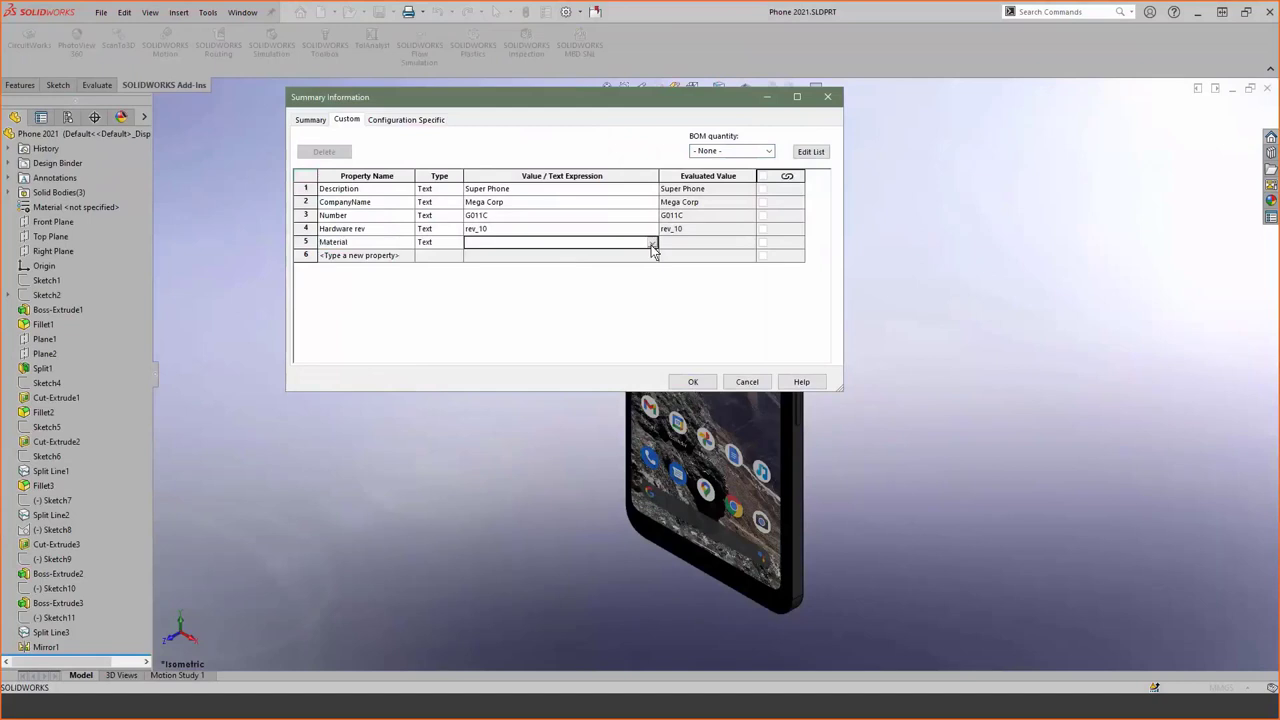
{"action": "left_click", "coordinate": [586, 243]}
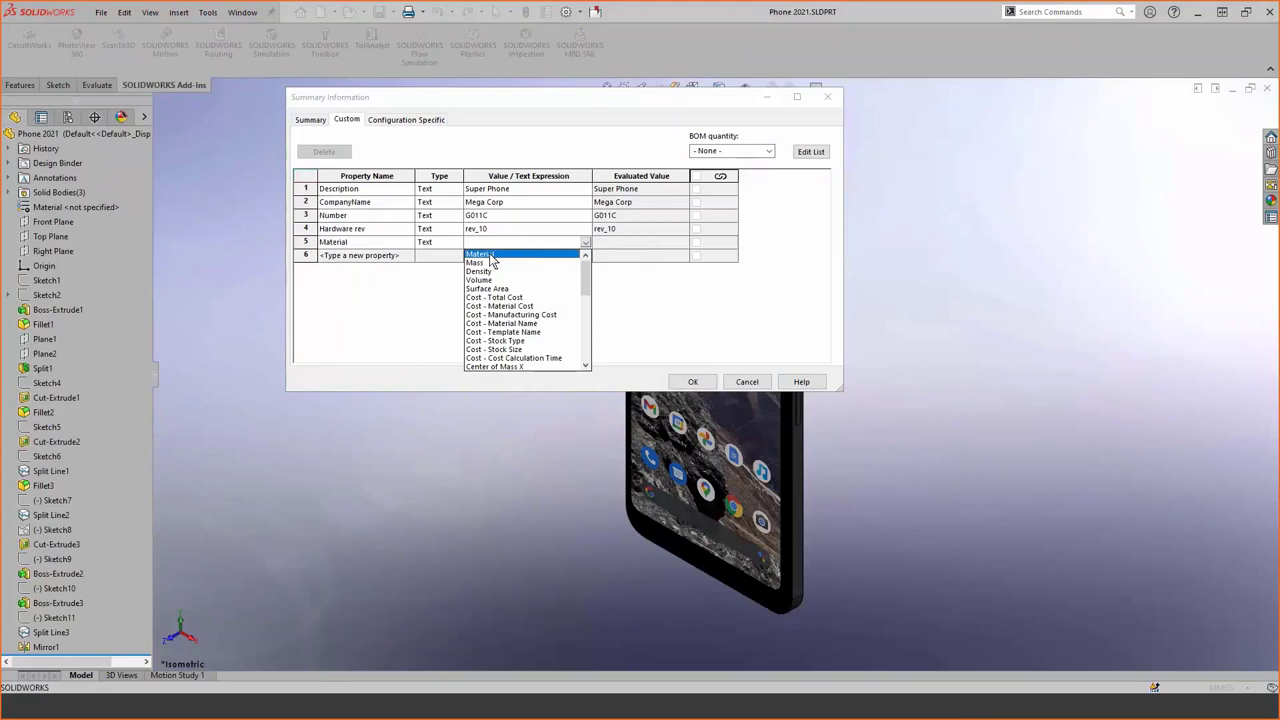
{"action": "left_click", "coordinate": [491, 256]}
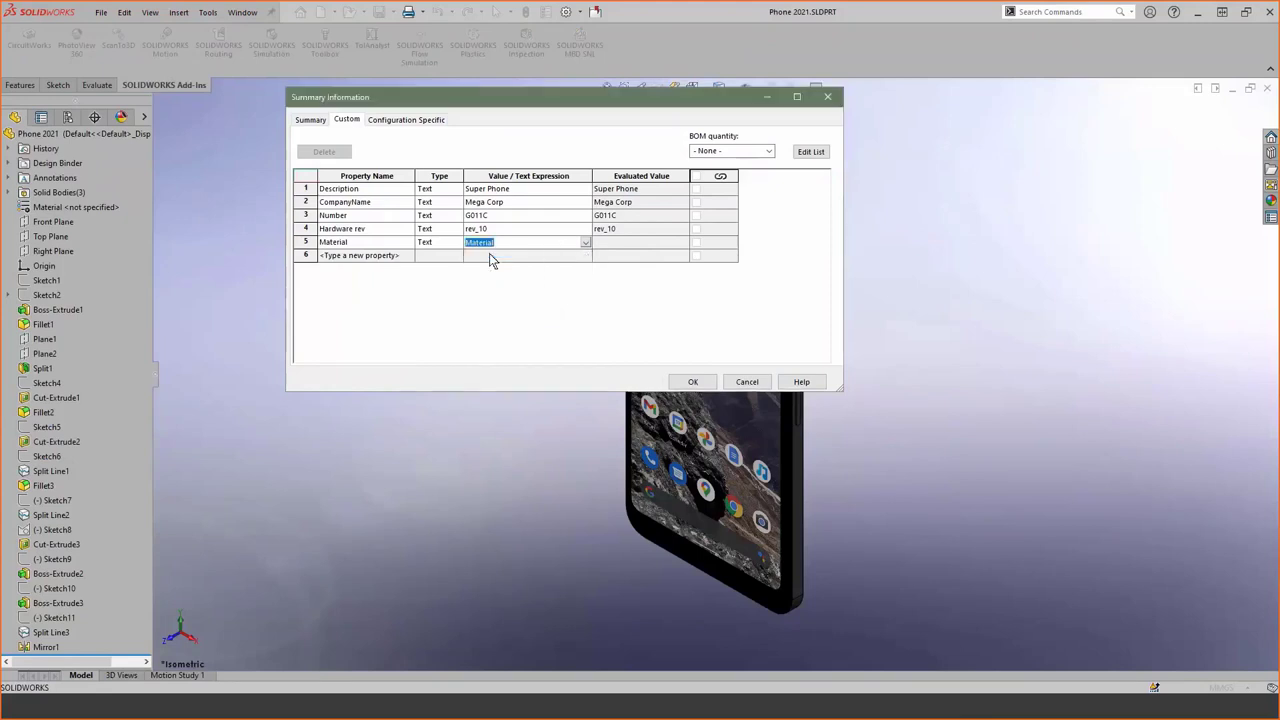
Add a custom property named New Property with the value To Be Added.
{"action": "left_click", "coordinate": [378, 256]}
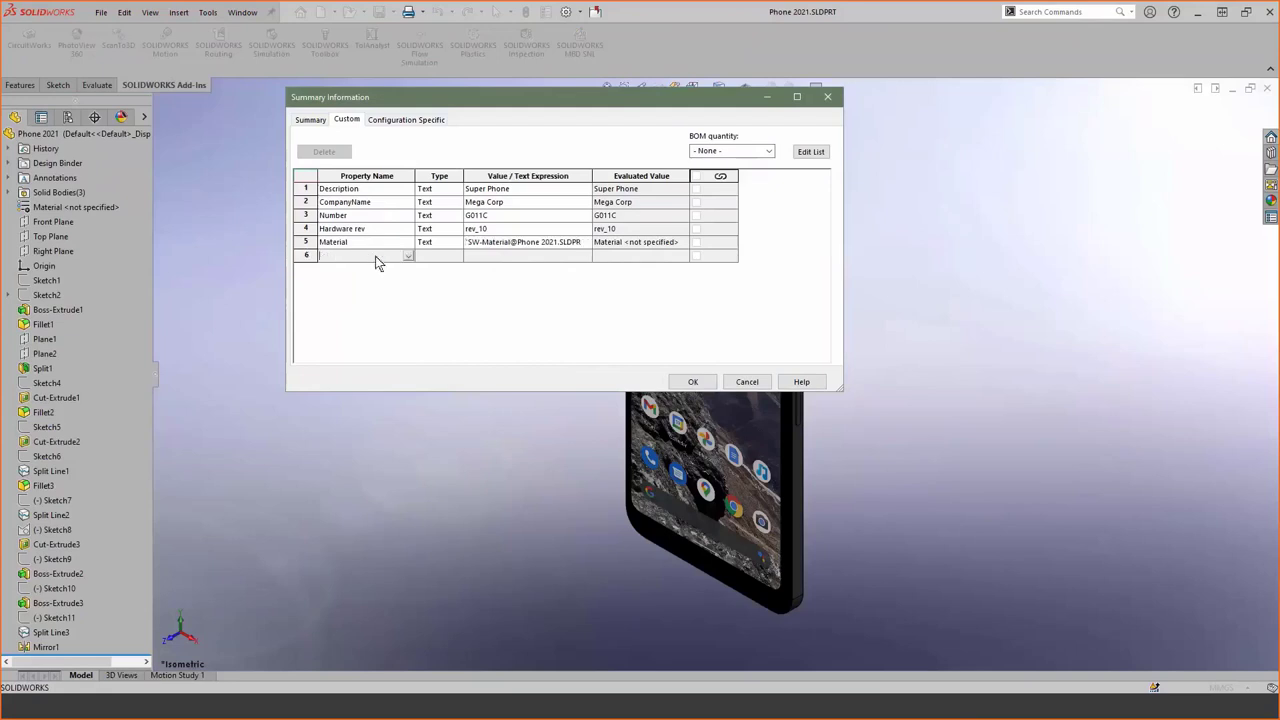
{"action": "type", "text": "New Property"}
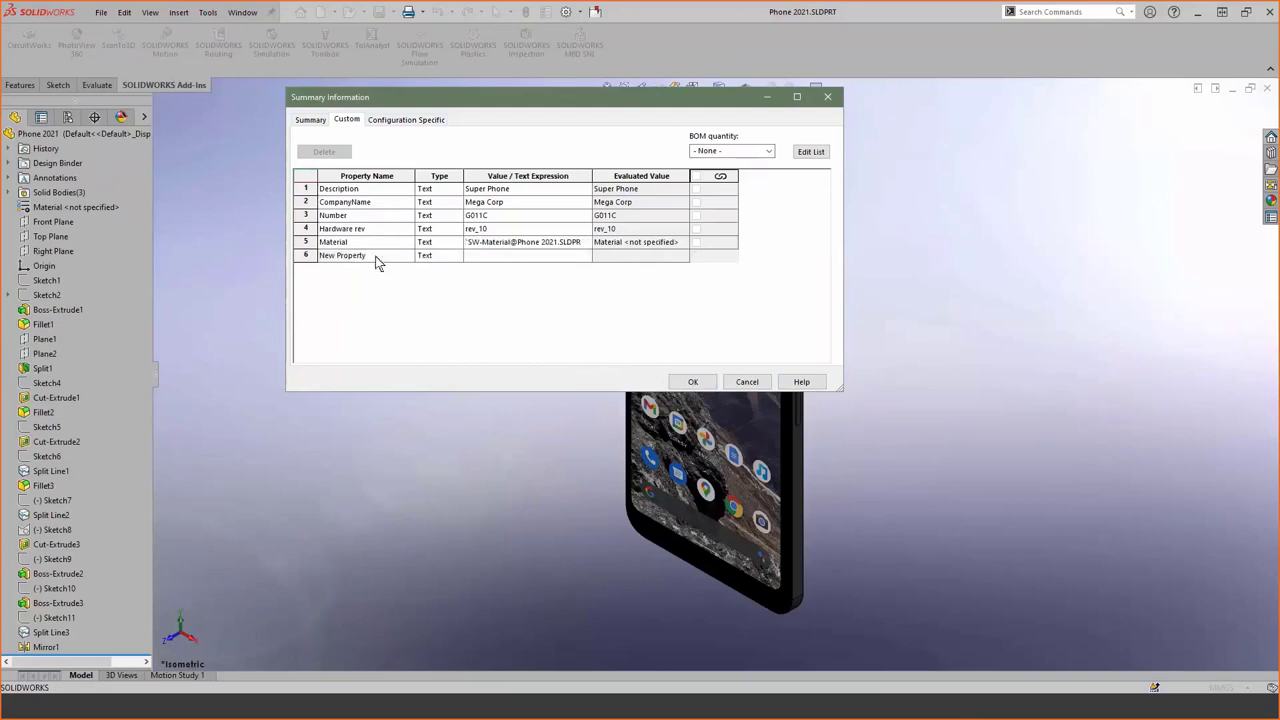
{"action": "key", "text": "Return"}
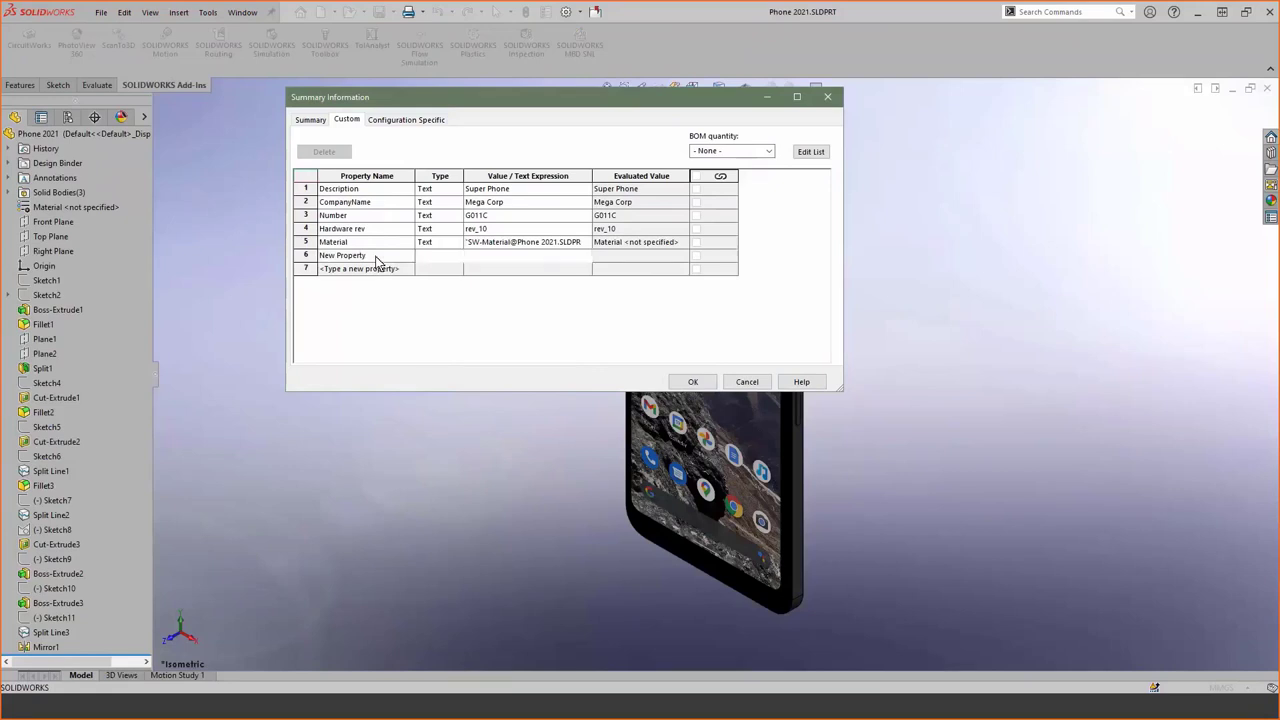
{"action": "key", "text": "Tab"}
{"action": "type", "text": "To "}
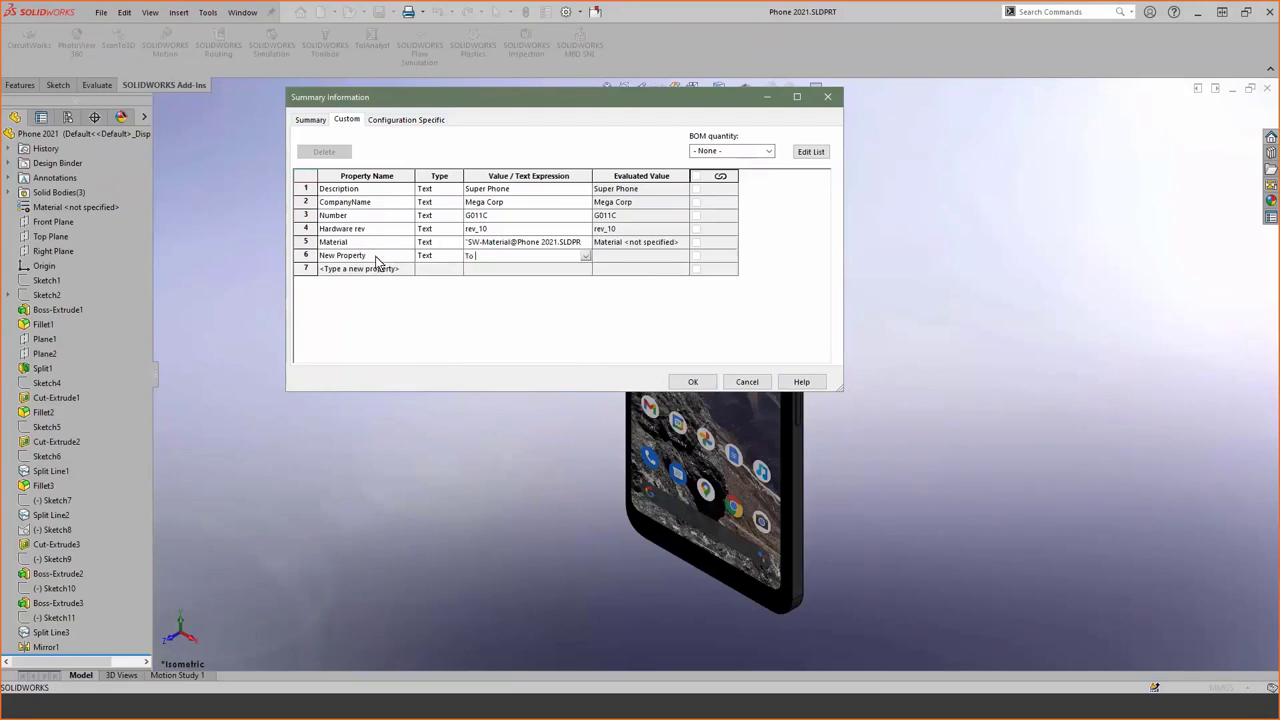
{"action": "type", "text": "Be Added"}
Add a Finish custom property with the value - and apply the part's custom properties.
{"action": "left_click", "coordinate": [388, 269]}
{"action": "left_click", "coordinate": [408, 270]}
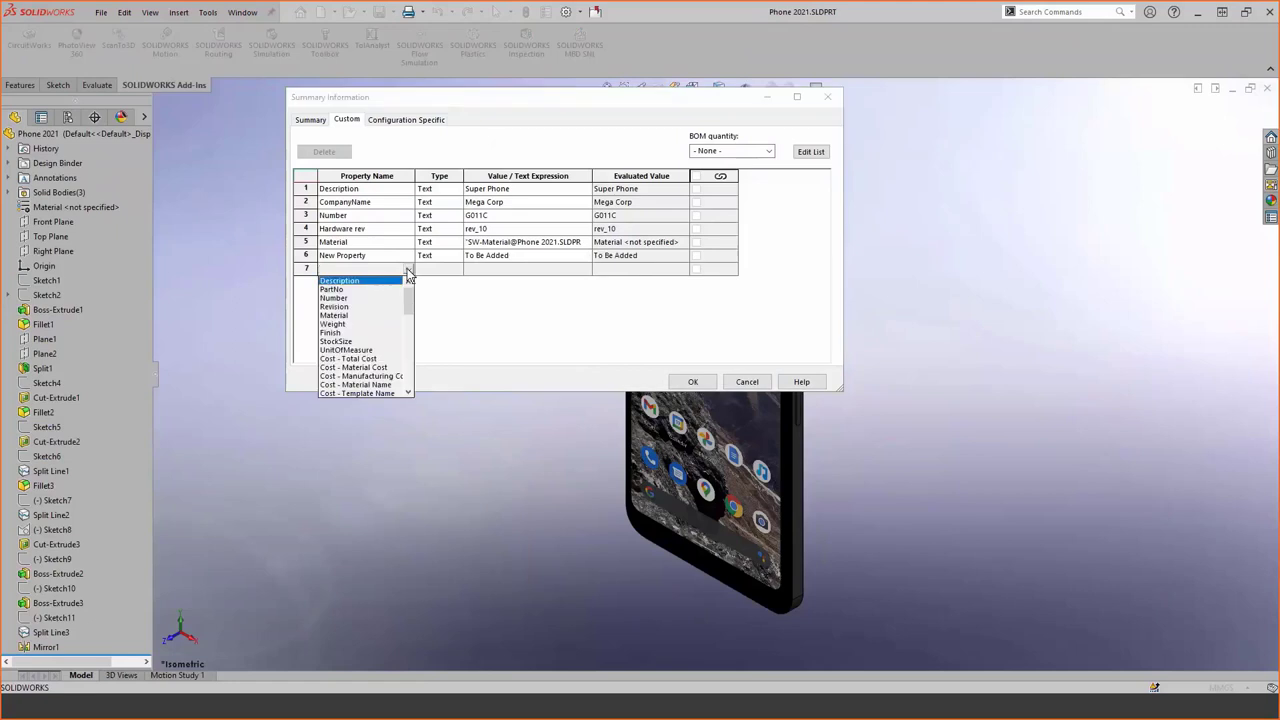
{"action": "left_click", "coordinate": [342, 333]}
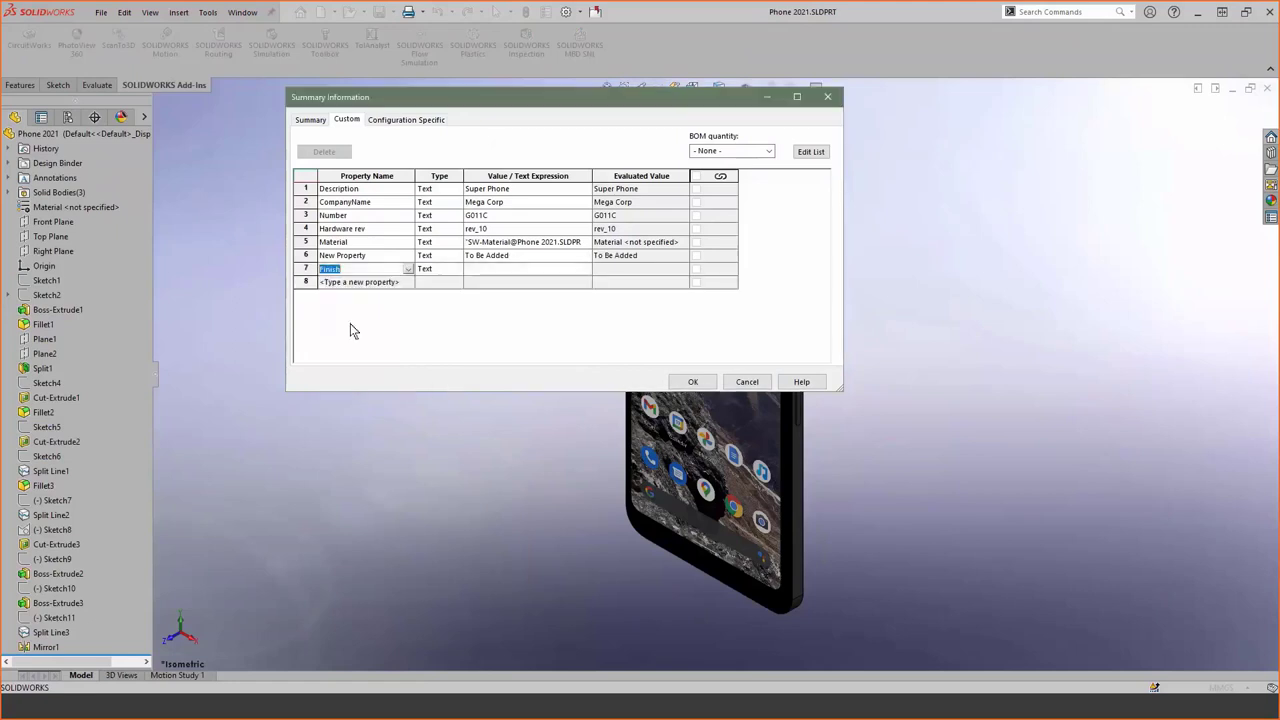
{"action": "left_click", "coordinate": [503, 269]}
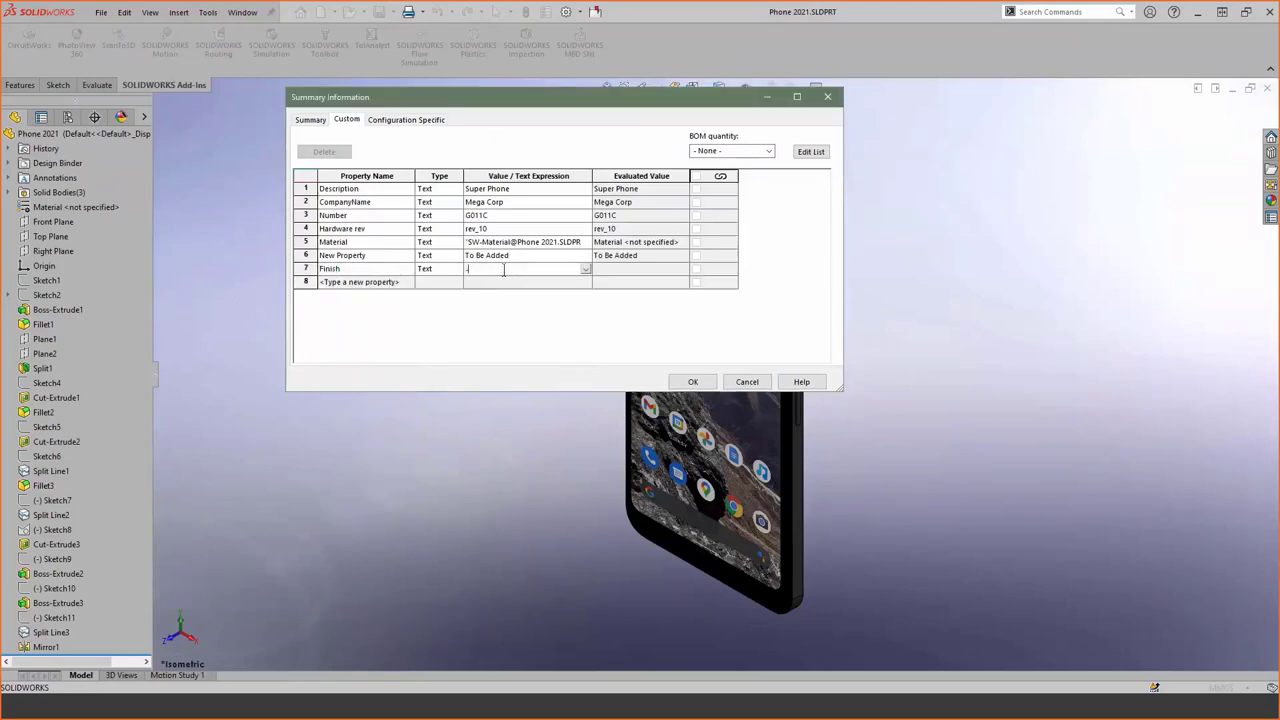
{"action": "type", "text": "-"}
{"action": "left_click", "coordinate": [679, 385]}
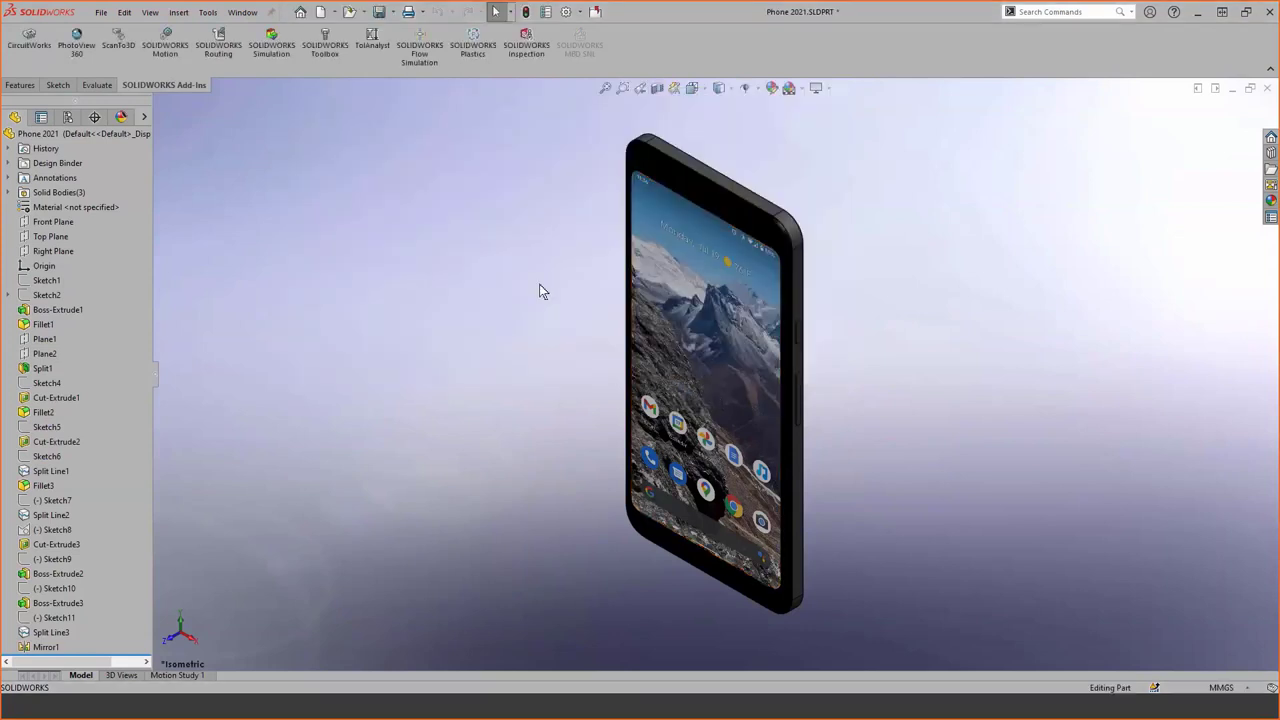
Switch to the Draw1 drawing and place an isometric model view of Phone 2021 on the sheet's left half.
{"action": "key", "text": "ctrl+Tab"}
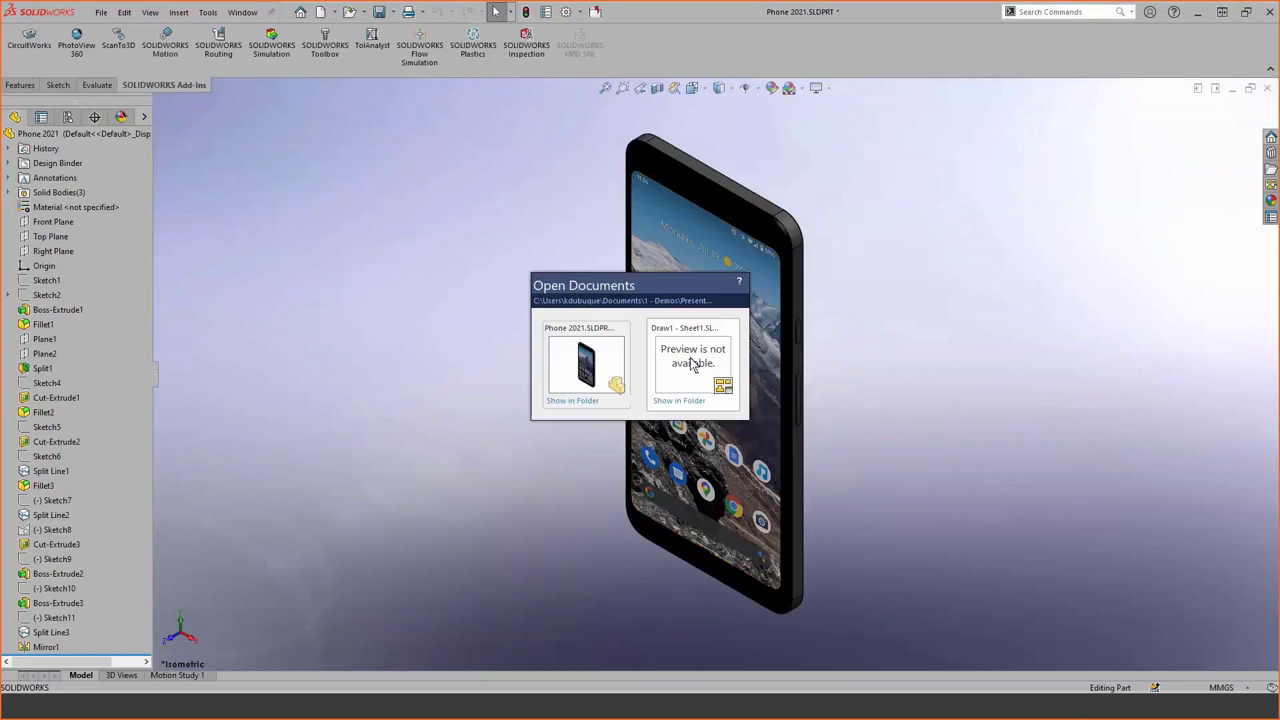
{"action": "left_click", "coordinate": [690, 364]}
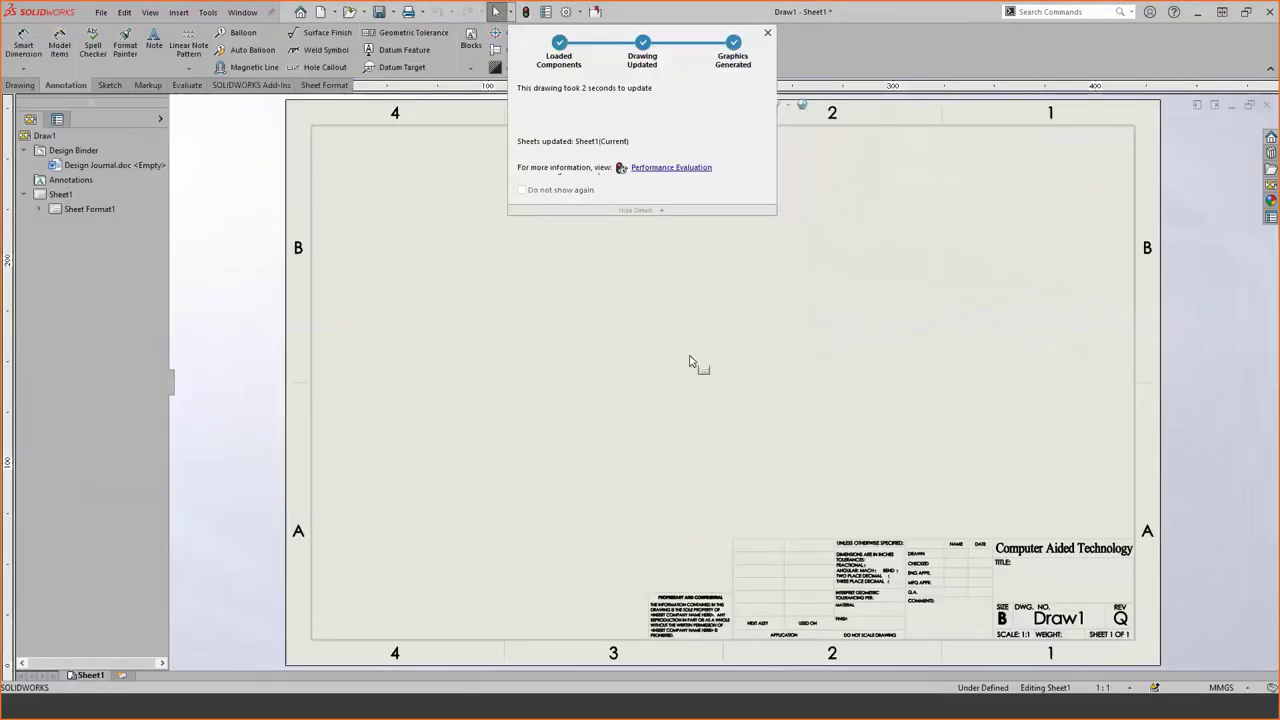
{"action": "left_click", "coordinate": [20, 85]}
{"action": "left_click", "coordinate": [24, 57]}
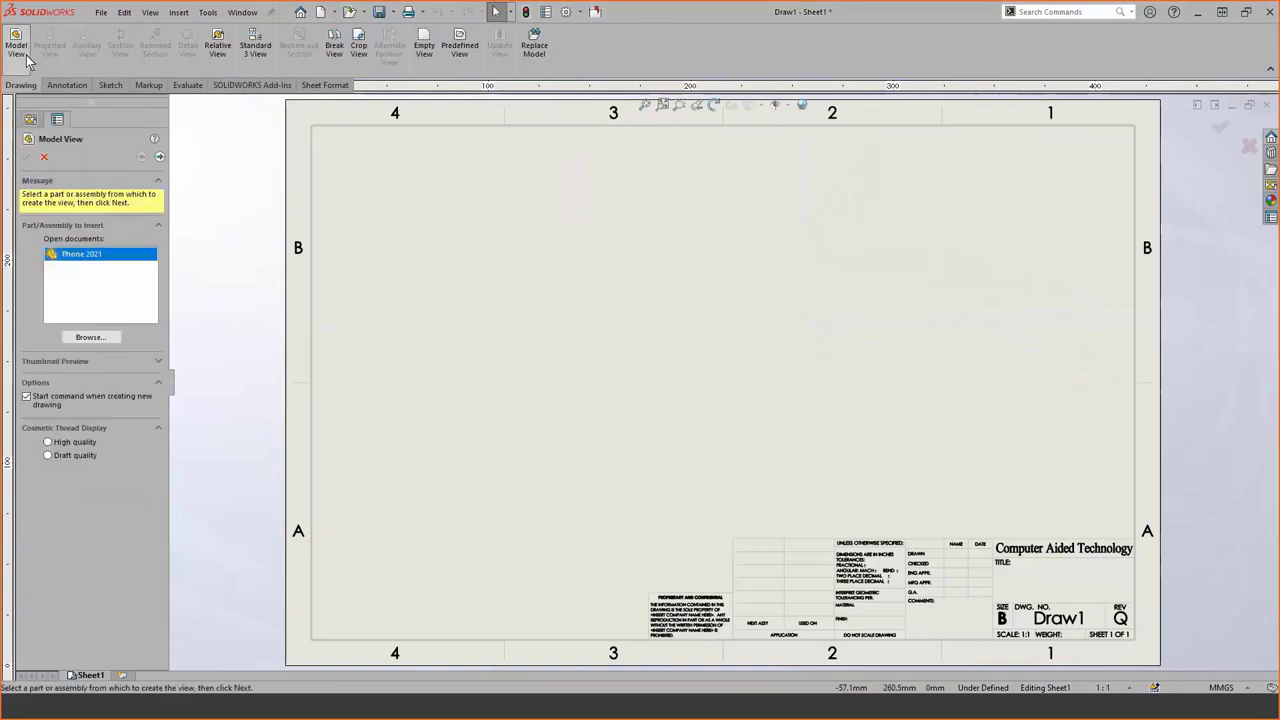
{"action": "left_click", "coordinate": [158, 159]}
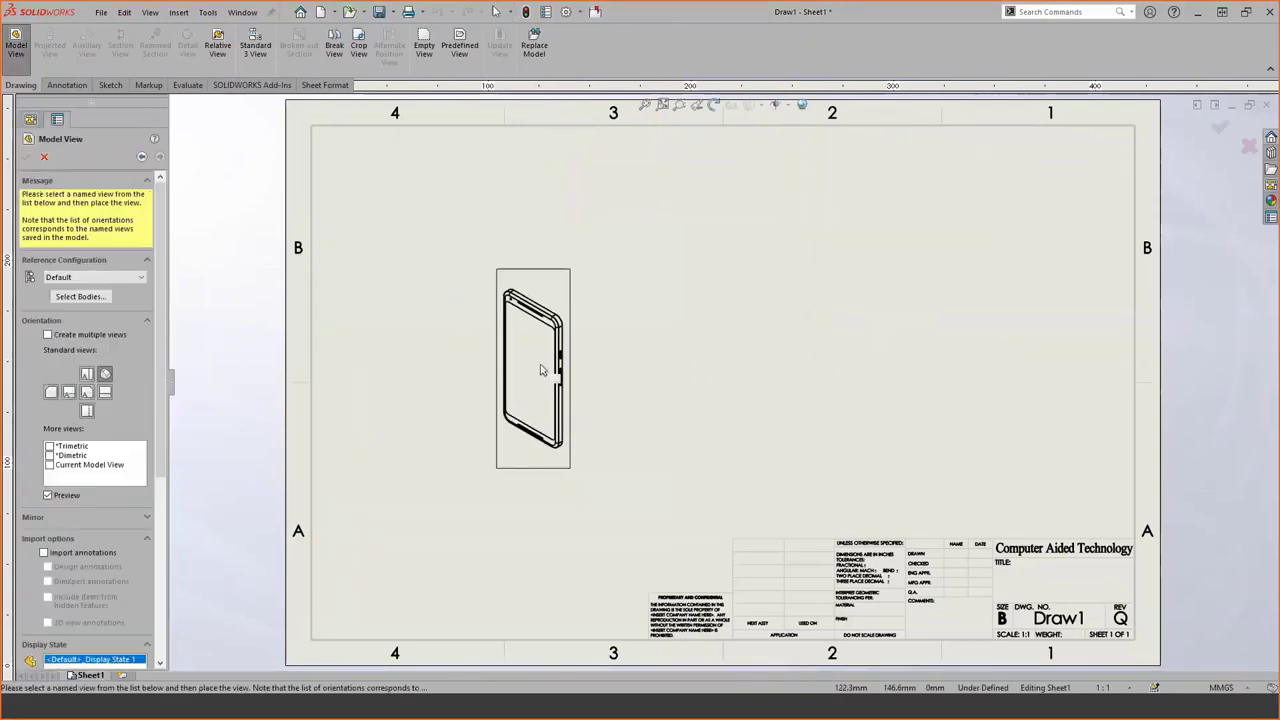
{"action": "left_click", "coordinate": [539, 370]}
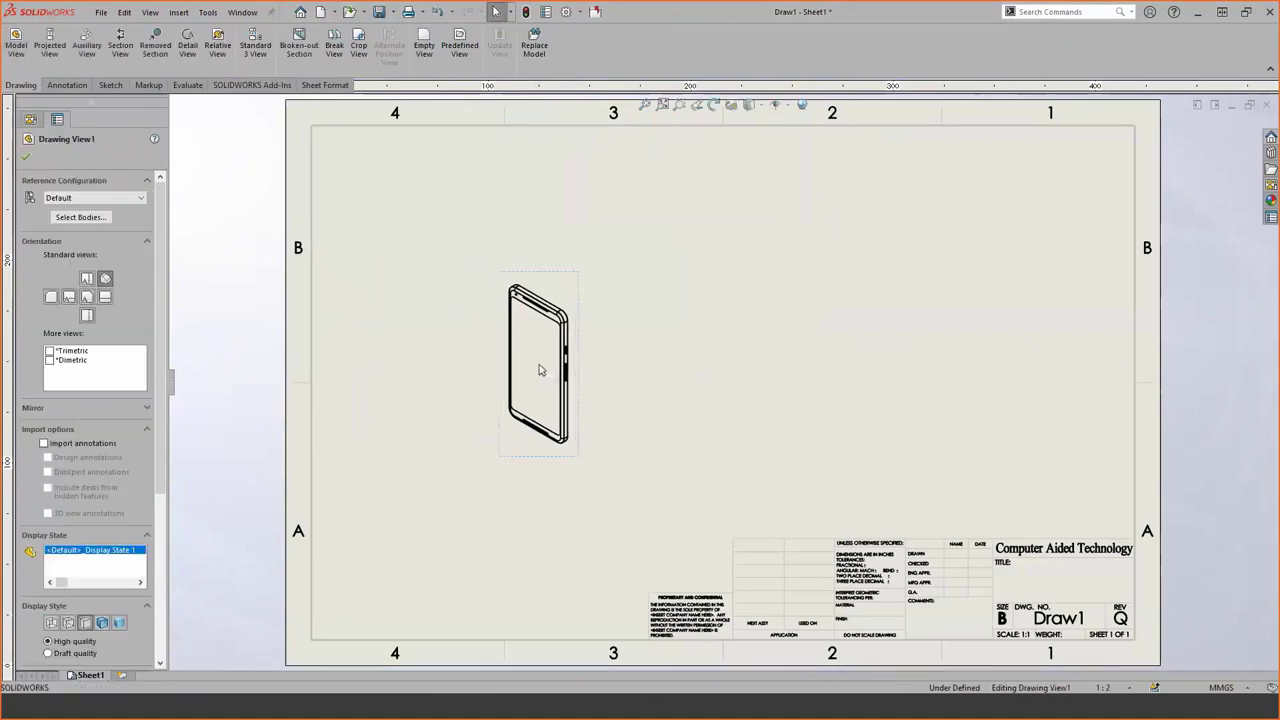
{"action": "key", "text": "Escape"}
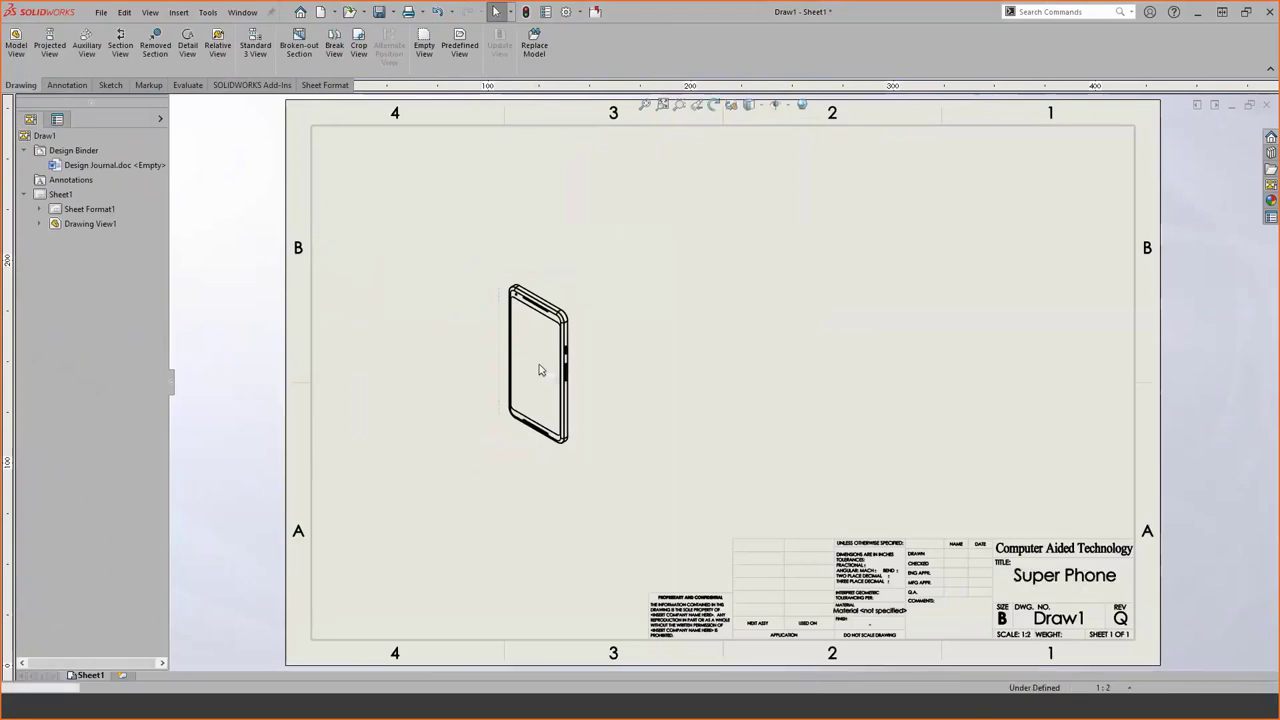
Edit the sheet format and move the company name note out of its cell to just above the title block.
{"action": "scroll", "coordinate": [950, 610], "scroll_direction": "down", "scroll_amount": 3}
{"action": "scroll", "coordinate": [927, 594], "scroll_direction": "down", "scroll_amount": 4}
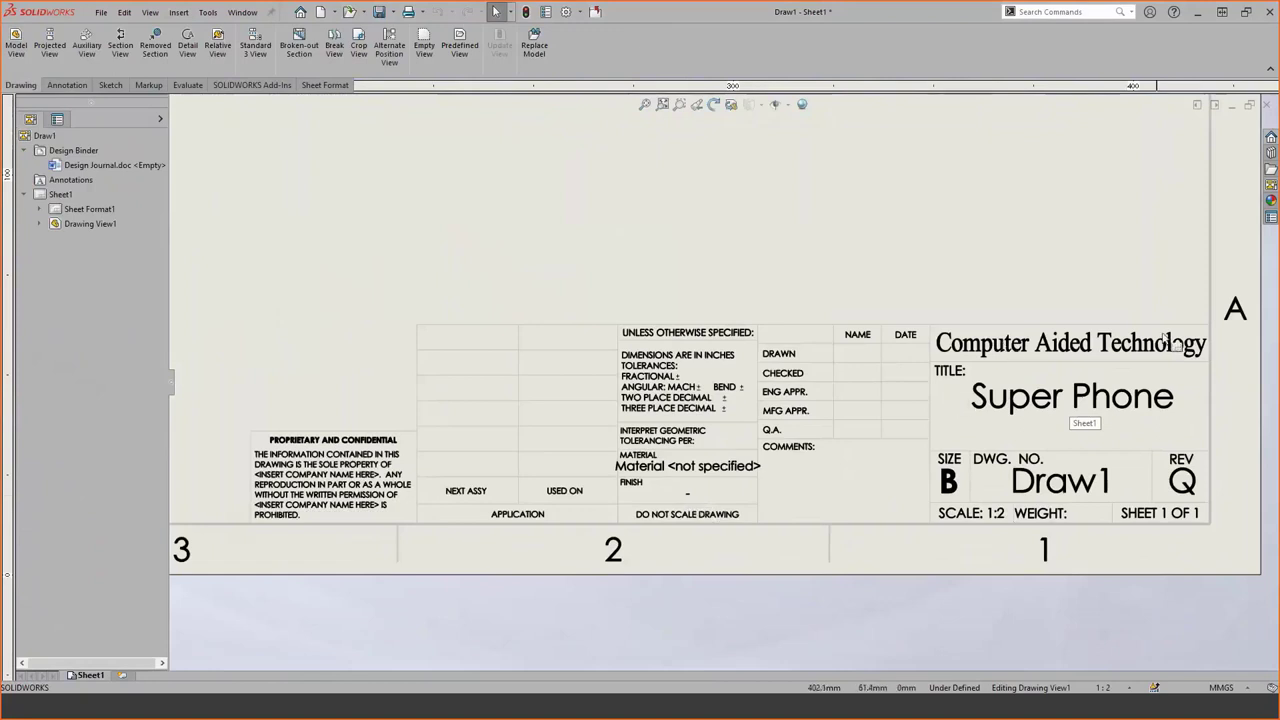
{"action": "right_click", "coordinate": [787, 211]}
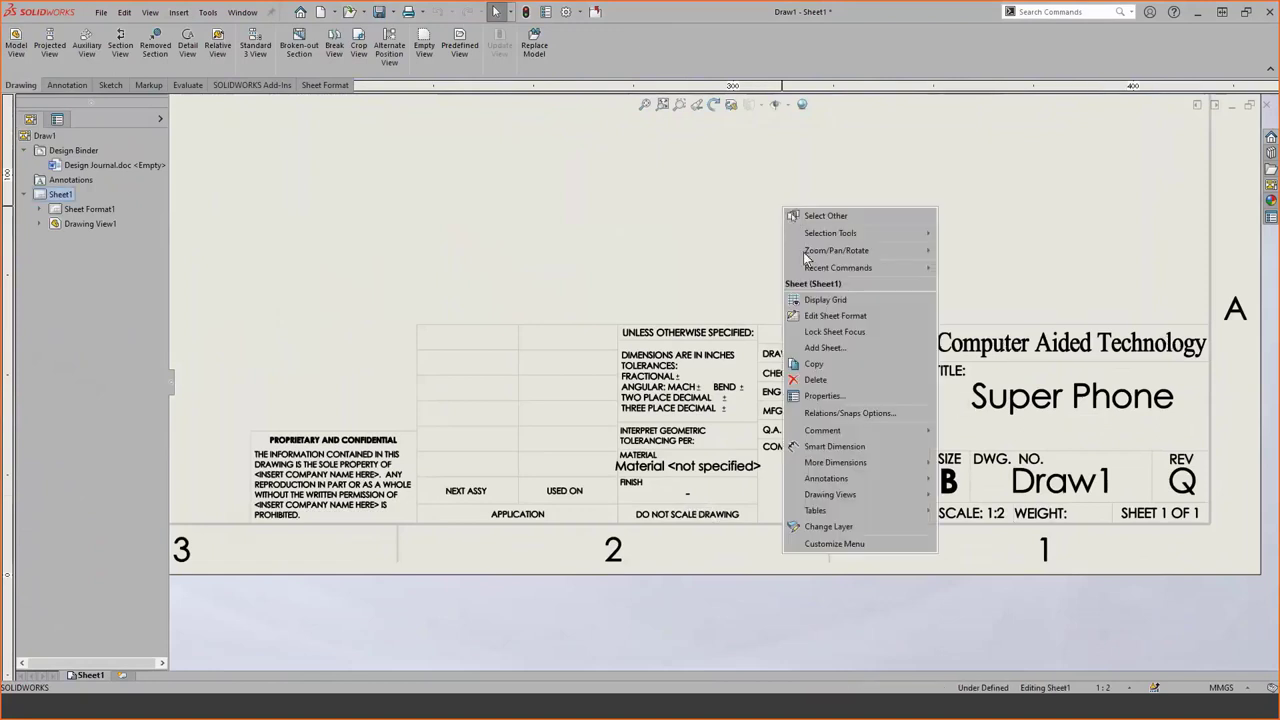
{"action": "left_click", "coordinate": [856, 316]}
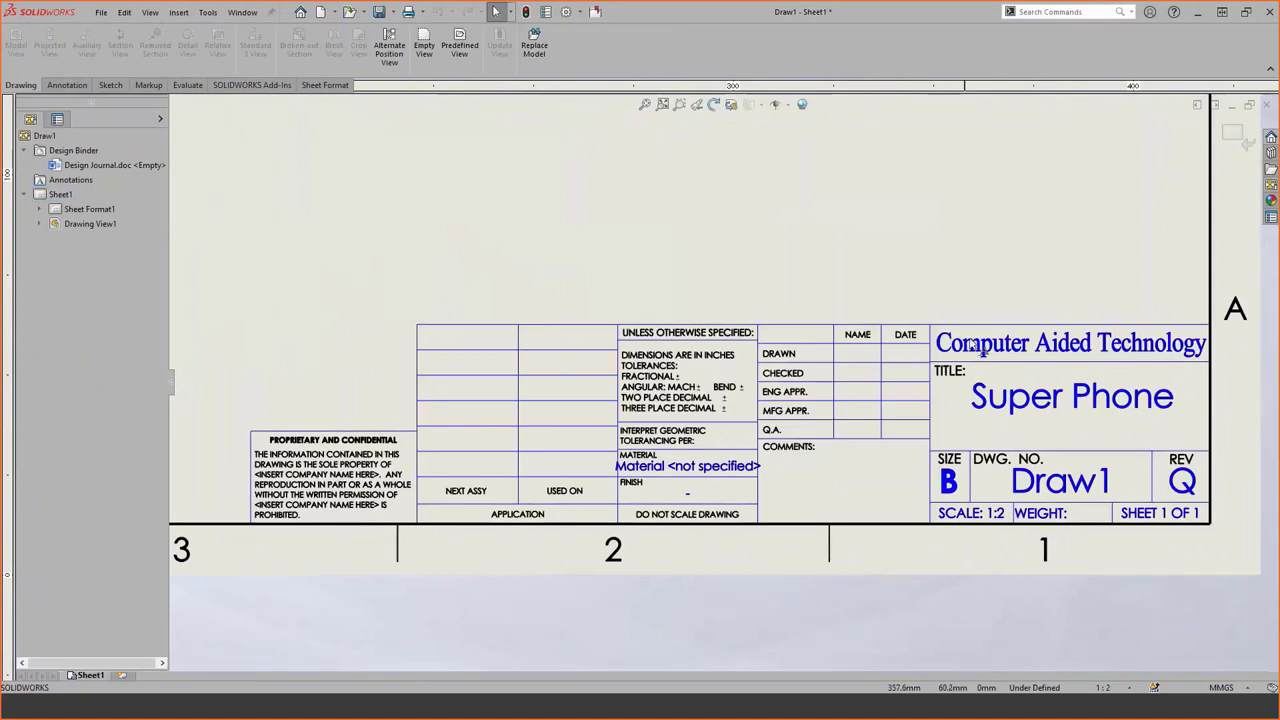
{"action": "left_click_drag", "start_coordinate": [980, 346], "coordinate": [974, 246]}
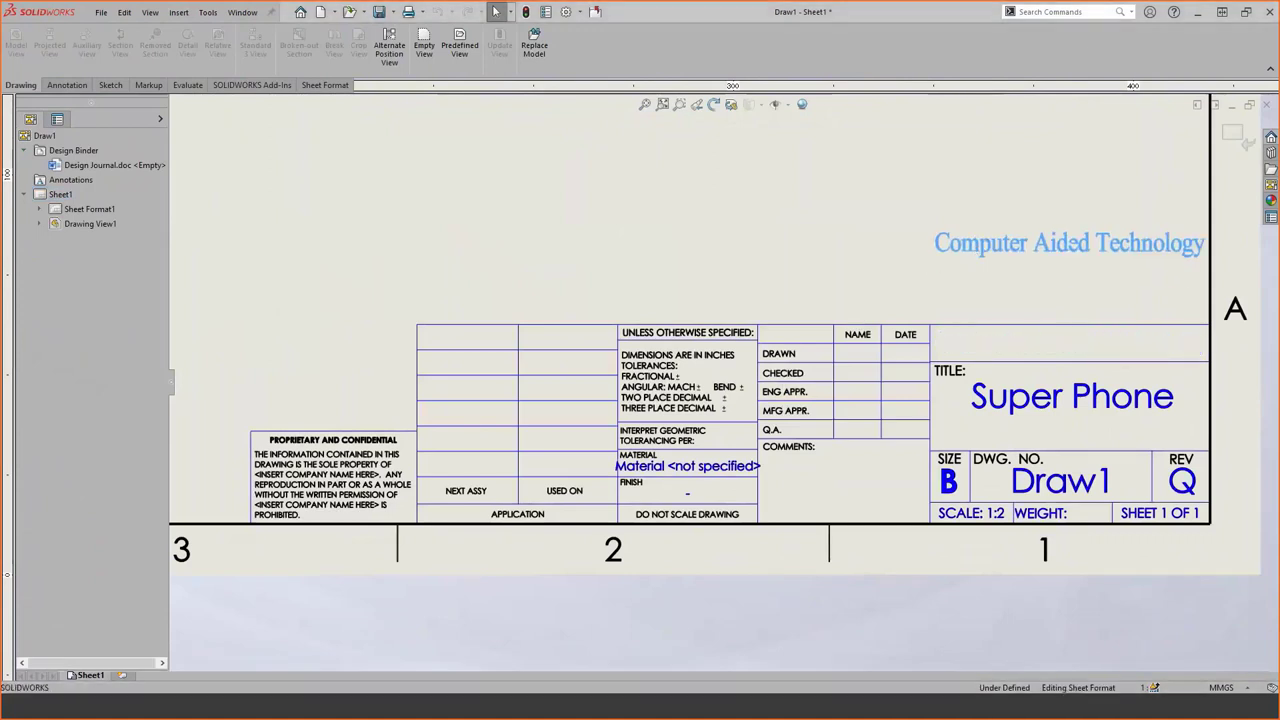
Insert a note above the title block linked to the CompanyName property of the model in the drawing view.
{"action": "left_click", "coordinate": [757, 250]}
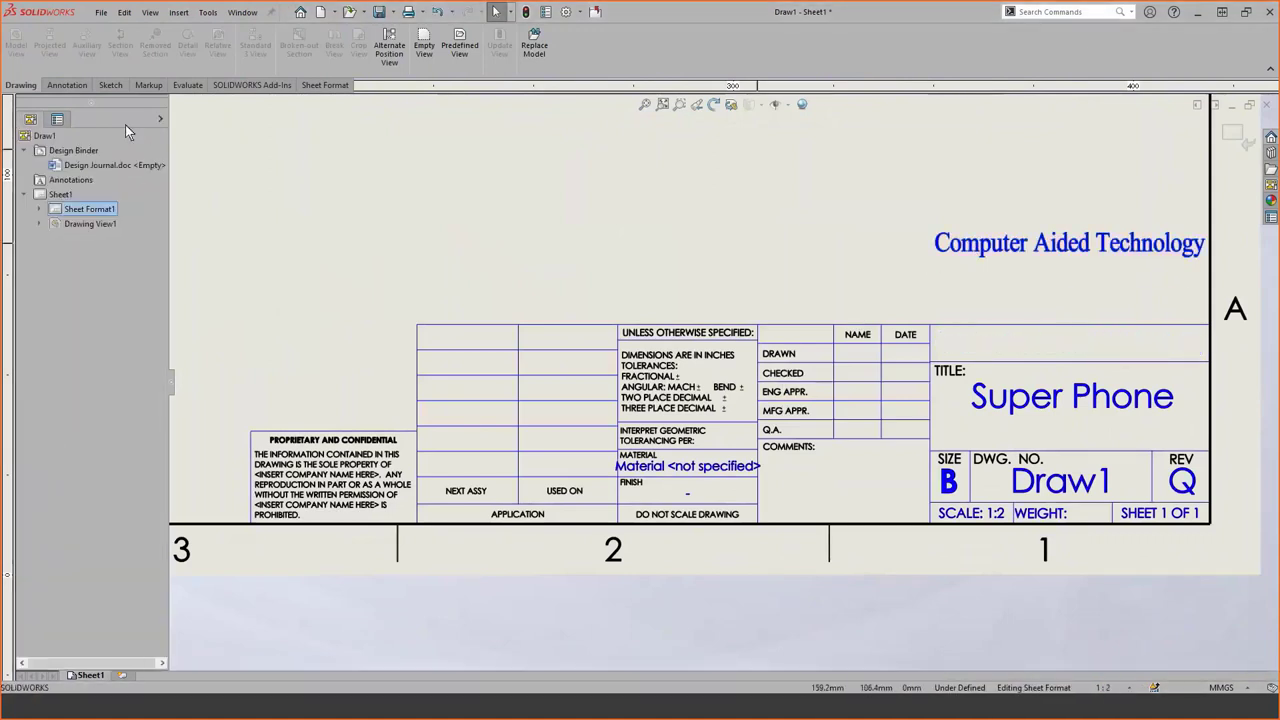
{"action": "left_click", "coordinate": [66, 85]}
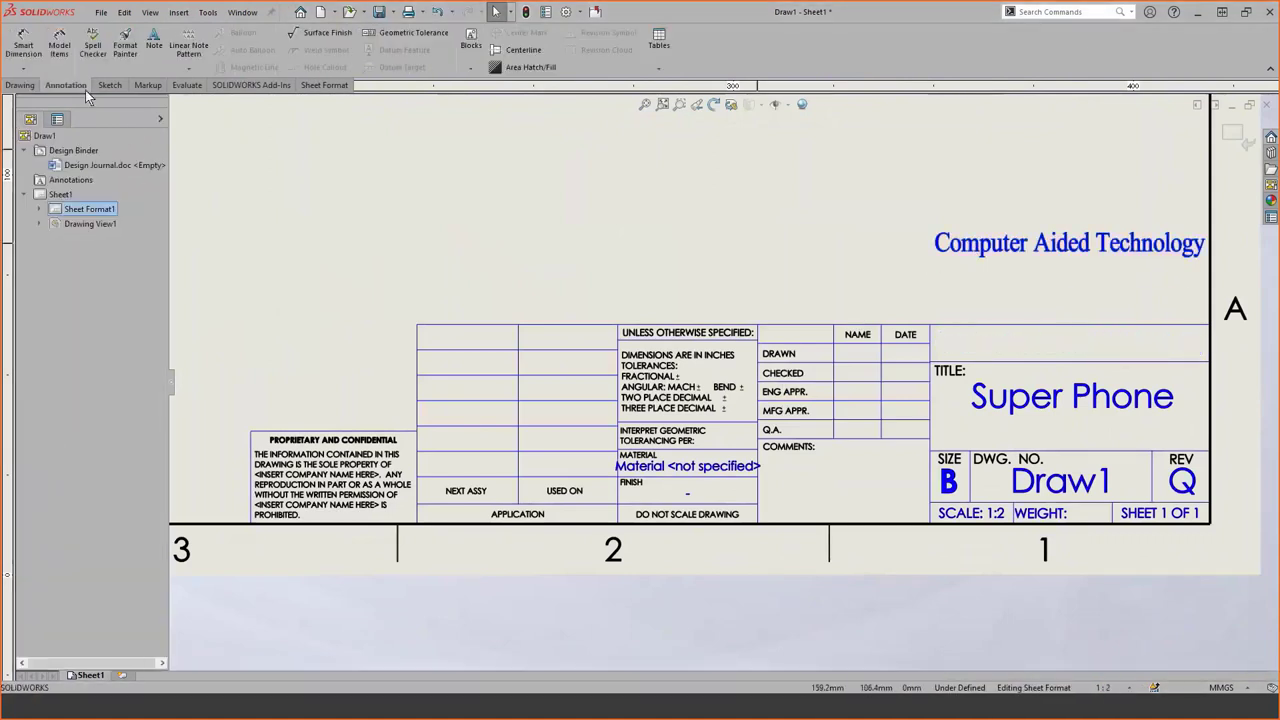
{"action": "left_click", "coordinate": [153, 42]}
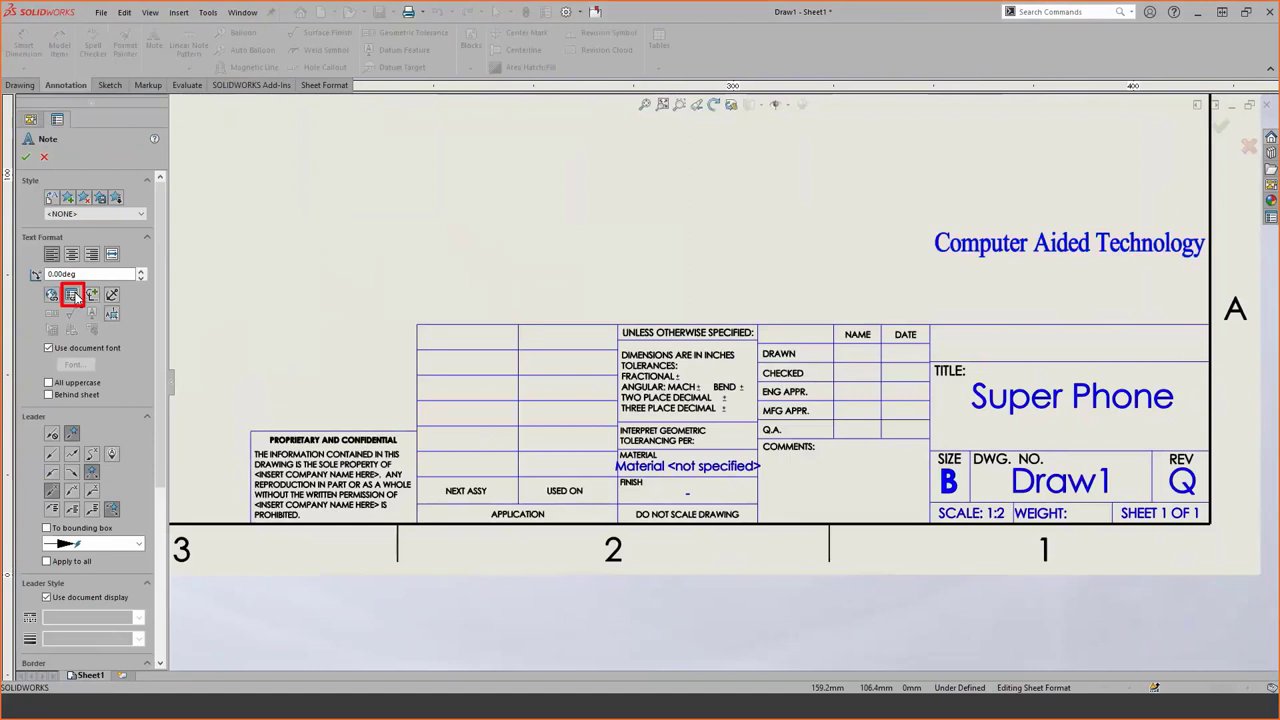
{"action": "left_click", "coordinate": [72, 295]}
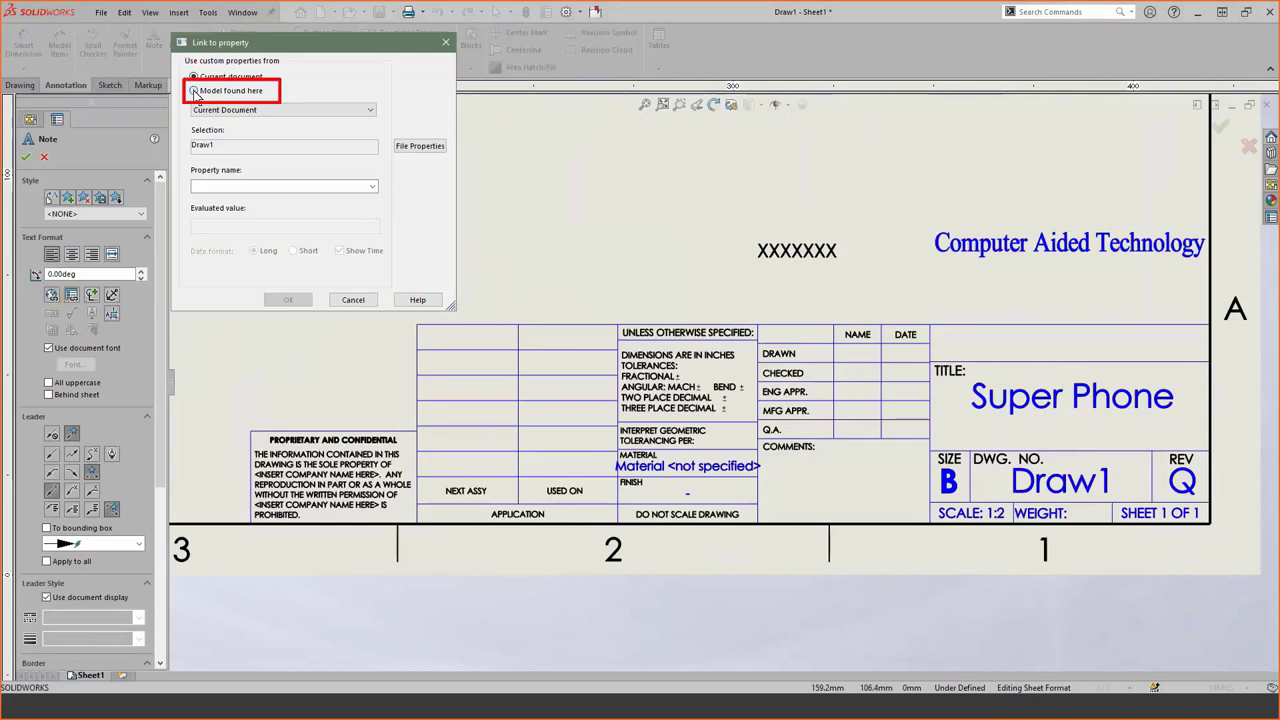
{"action": "left_click", "coordinate": [195, 91]}
{"action": "left_click", "coordinate": [373, 187]}
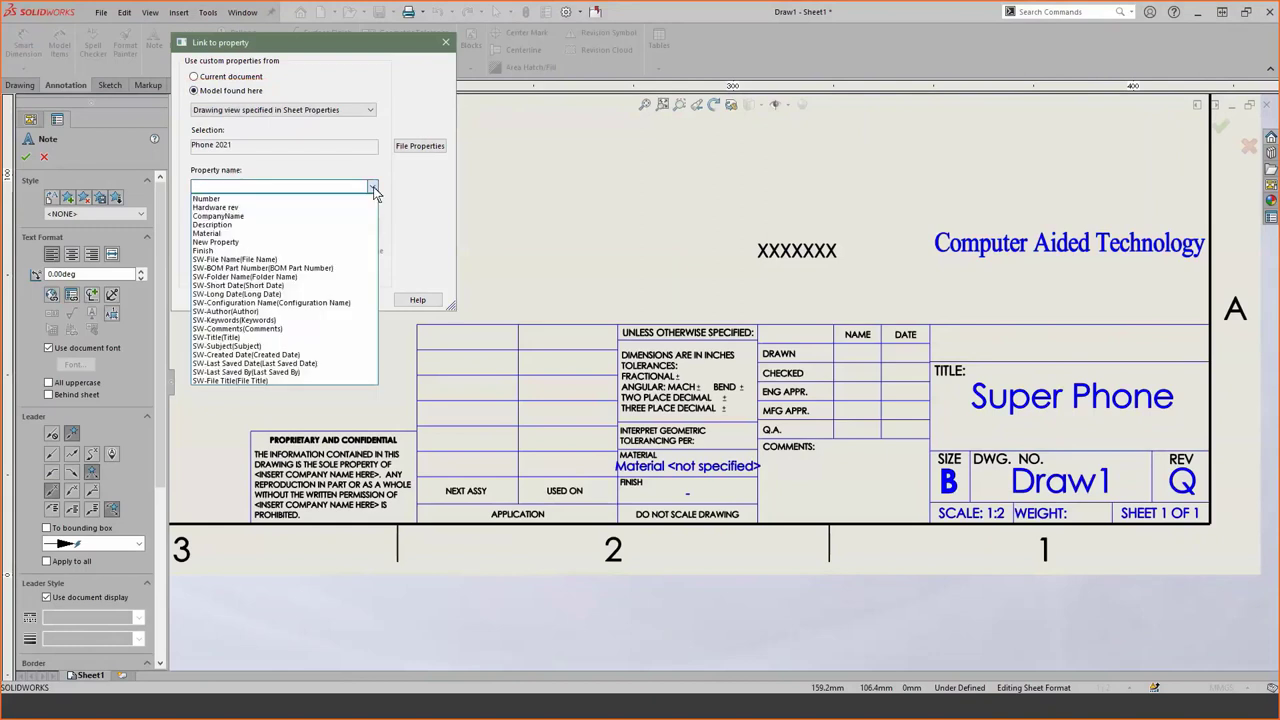
{"action": "left_click", "coordinate": [248, 218]}
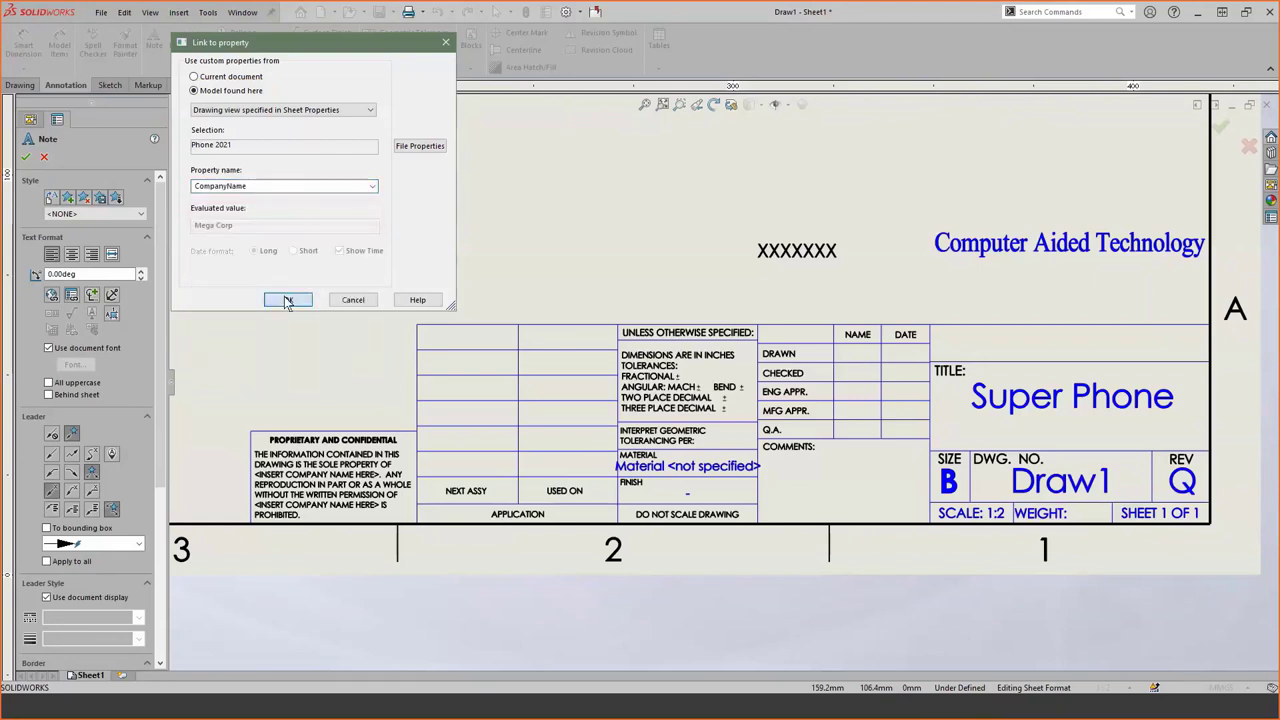
{"action": "left_click", "coordinate": [283, 301]}
{"action": "left_click", "coordinate": [642, 262]}
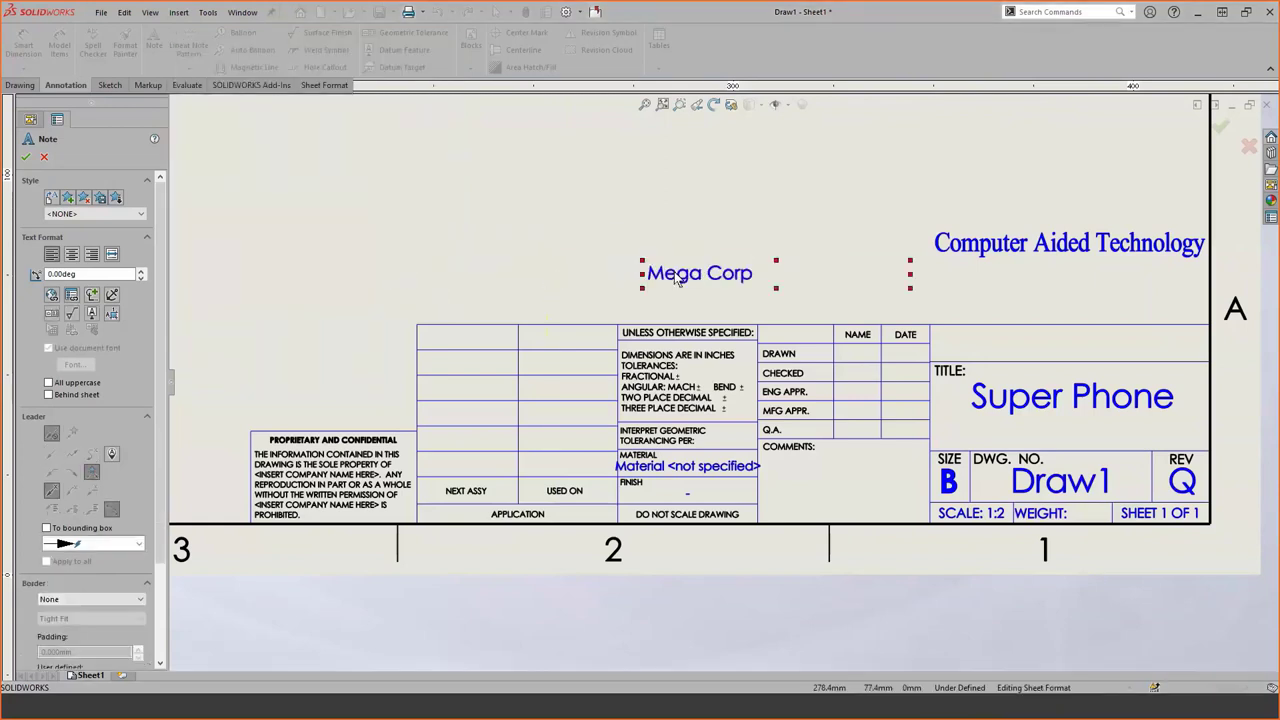
{"action": "left_click", "coordinate": [731, 318]}
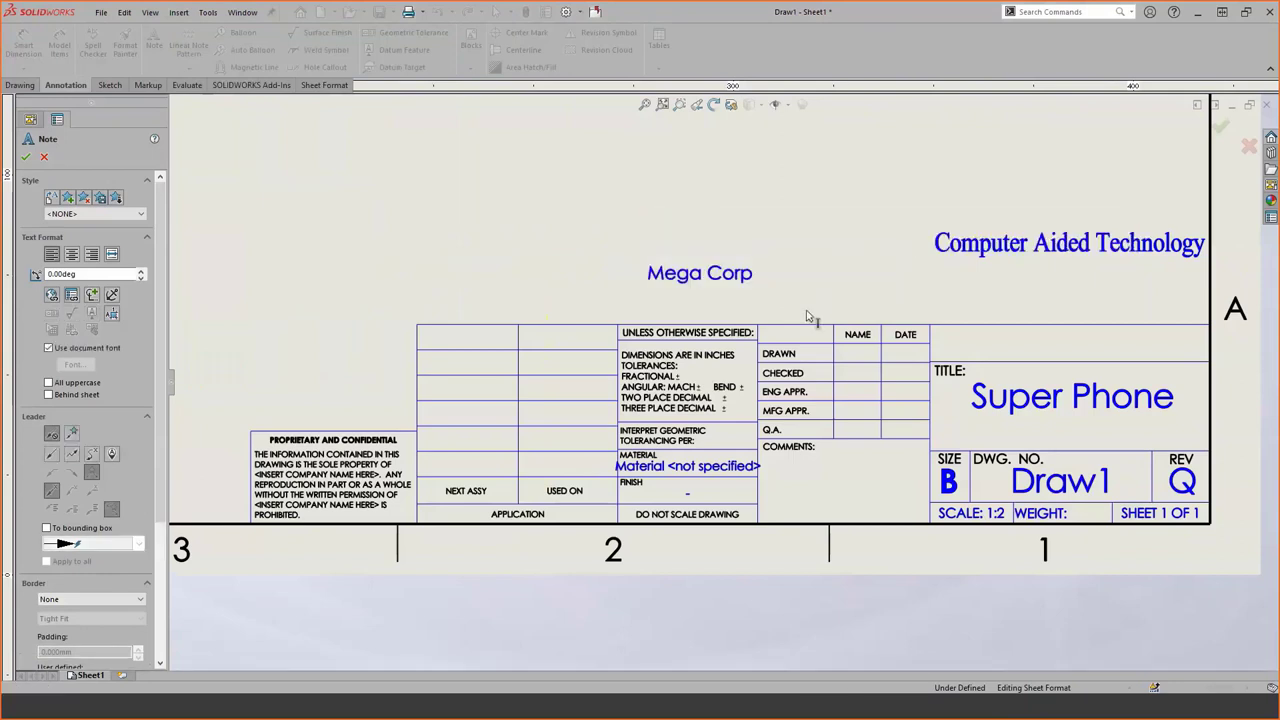
{"action": "key", "text": "Escape"}
Move the Mega Corp note into the empty cell above the title and delete the old Computer Aided Technology note.
{"action": "left_click_drag", "start_coordinate": [830, 302], "coordinate": [1008, 346]}
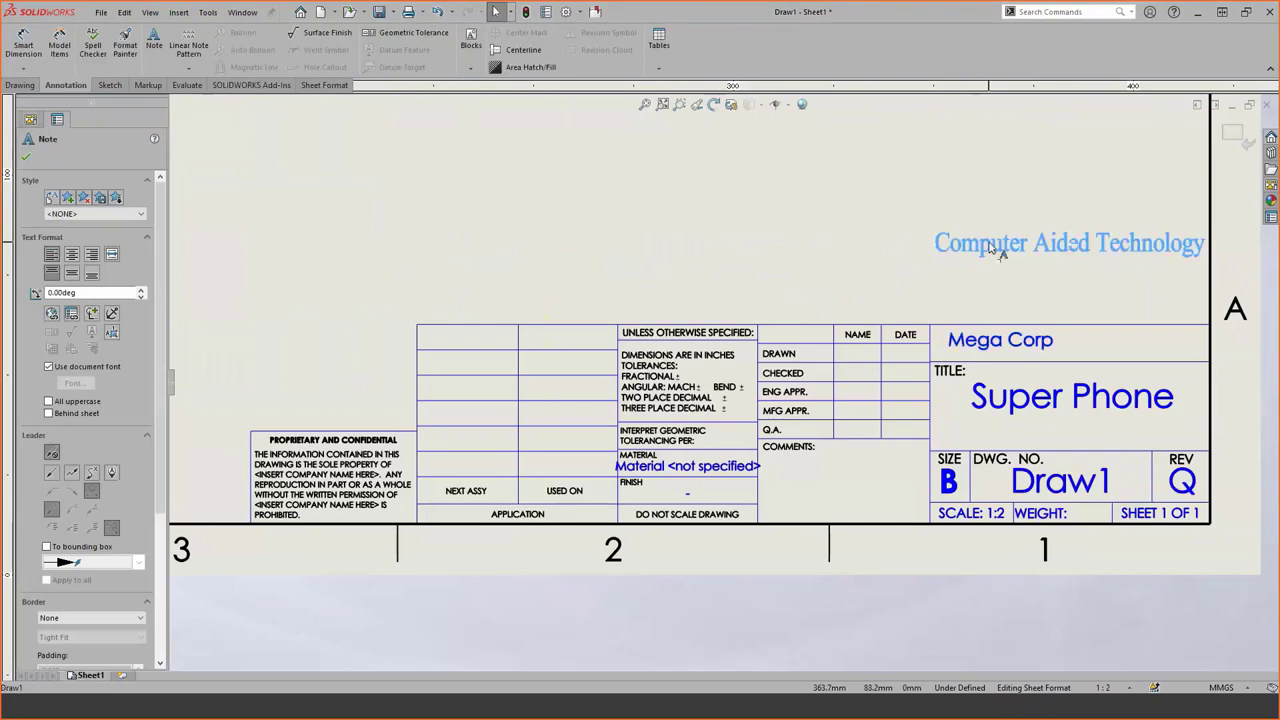
{"action": "key", "text": "Delete"}
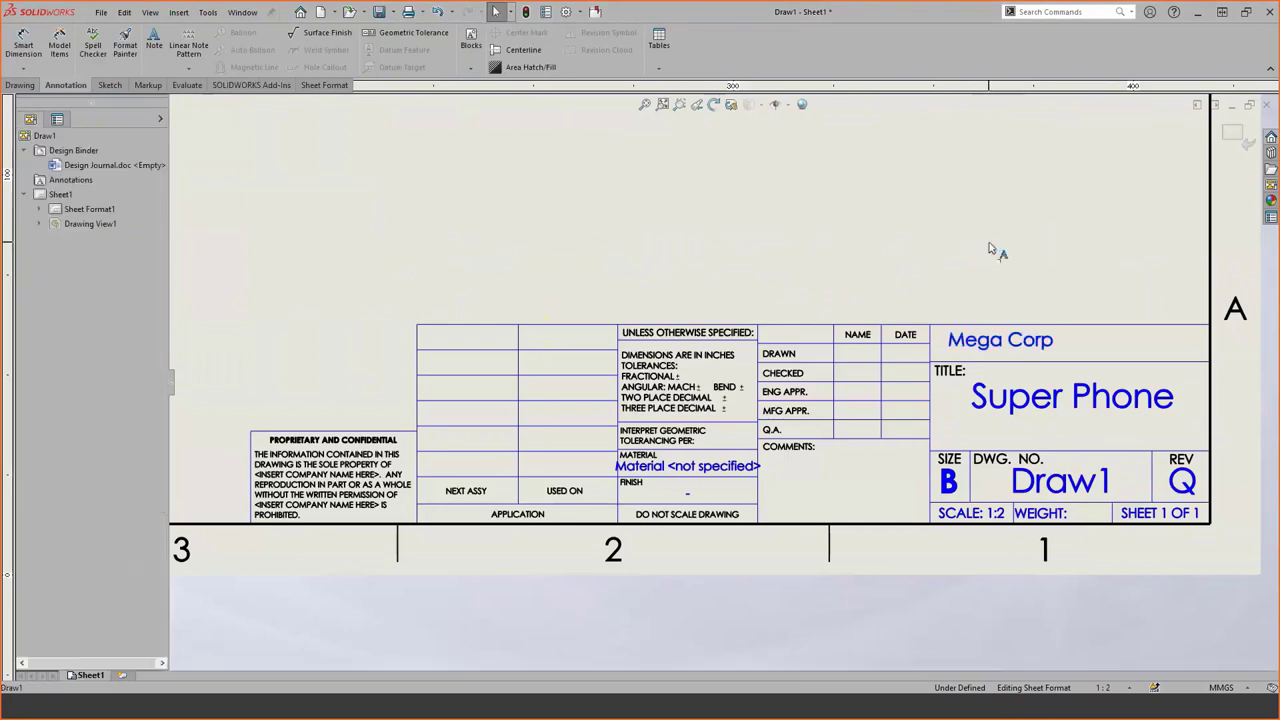
Copy the title block's material note and place the copy in the Comments cell.
{"action": "scroll", "coordinate": [806, 483], "scroll_direction": "down", "scroll_amount": 2}
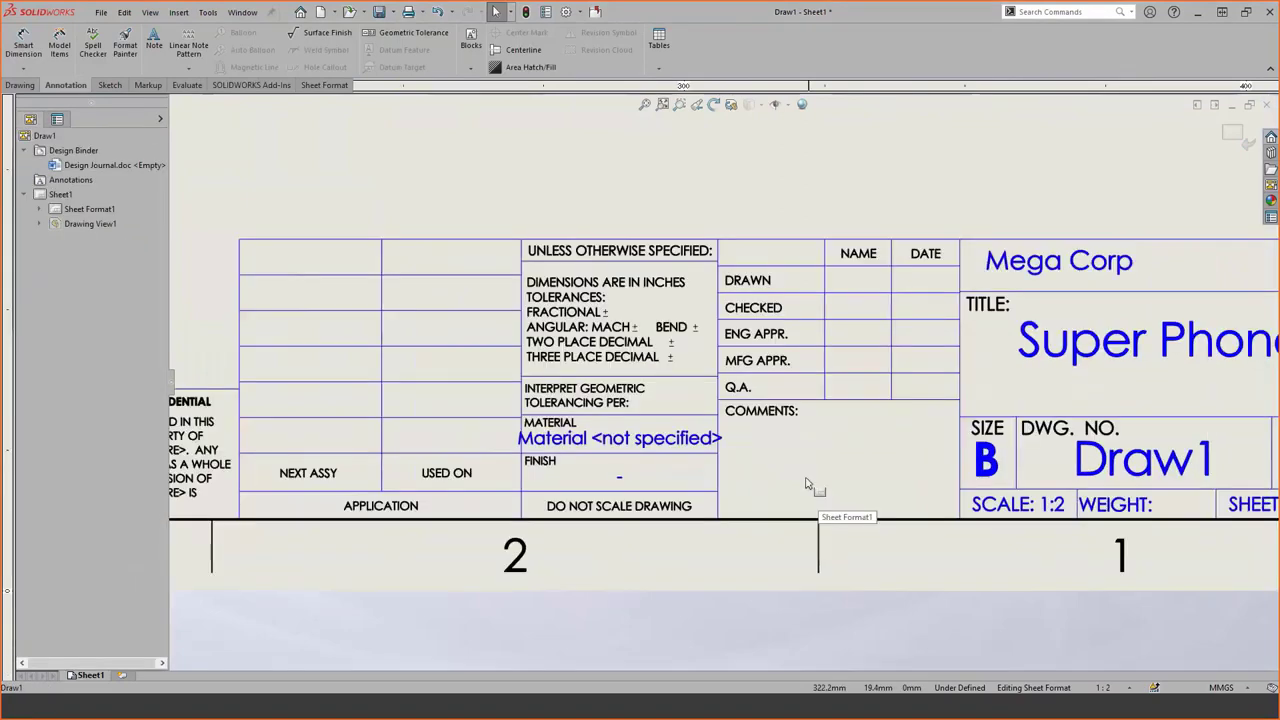
{"action": "scroll", "coordinate": [791, 423], "scroll_direction": "down", "scroll_amount": 1}
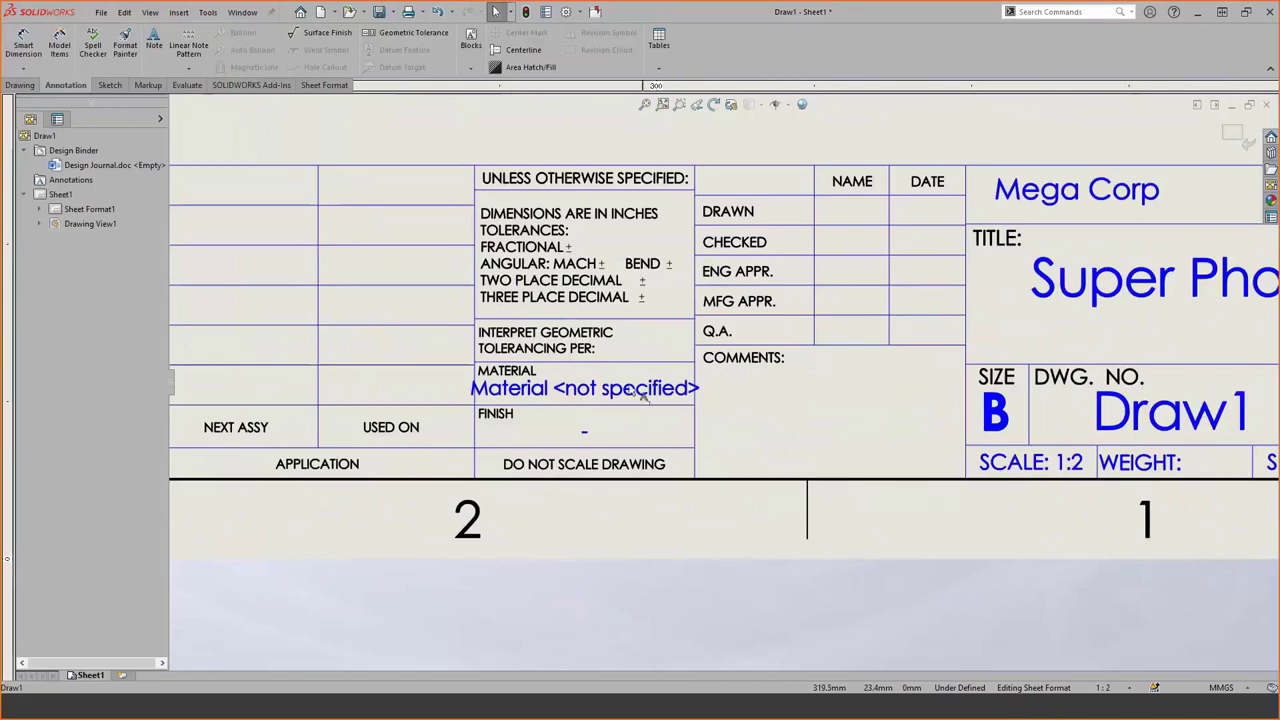
{"action": "left_click", "coordinate": [580, 392]}
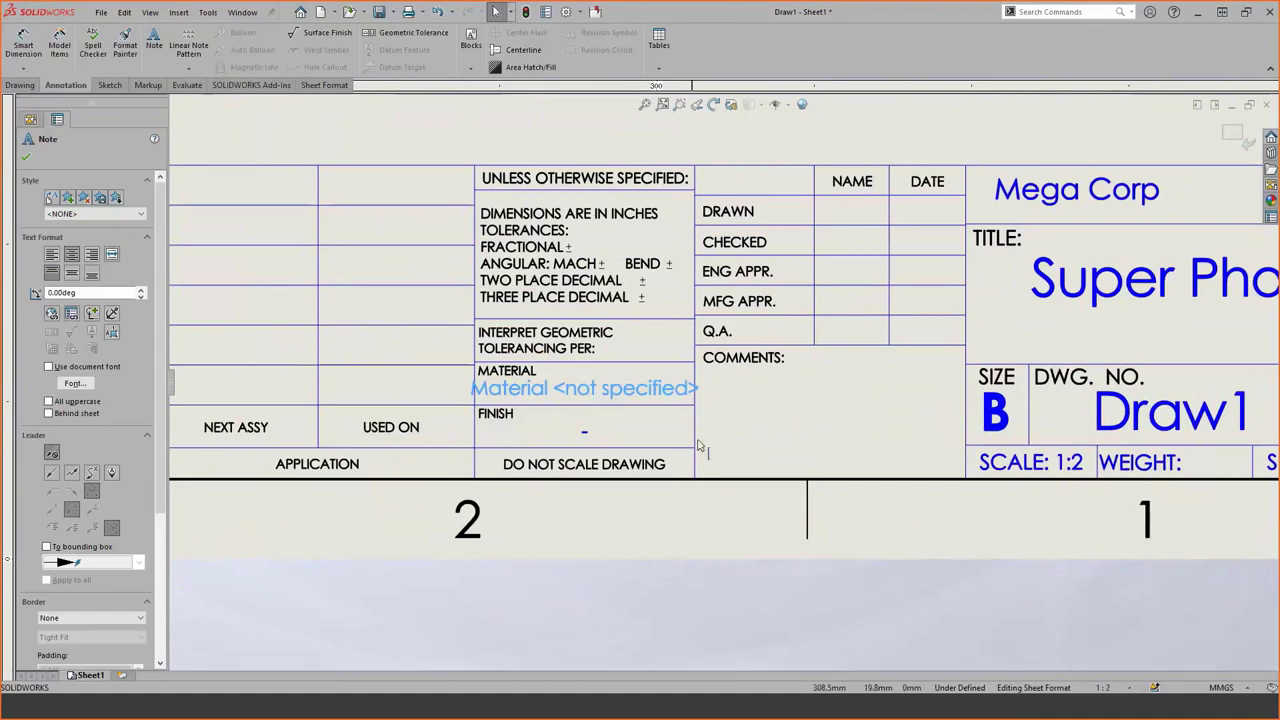
{"action": "left_click", "coordinate": [752, 422]}
{"action": "type", "text": "Material <not specified>"}
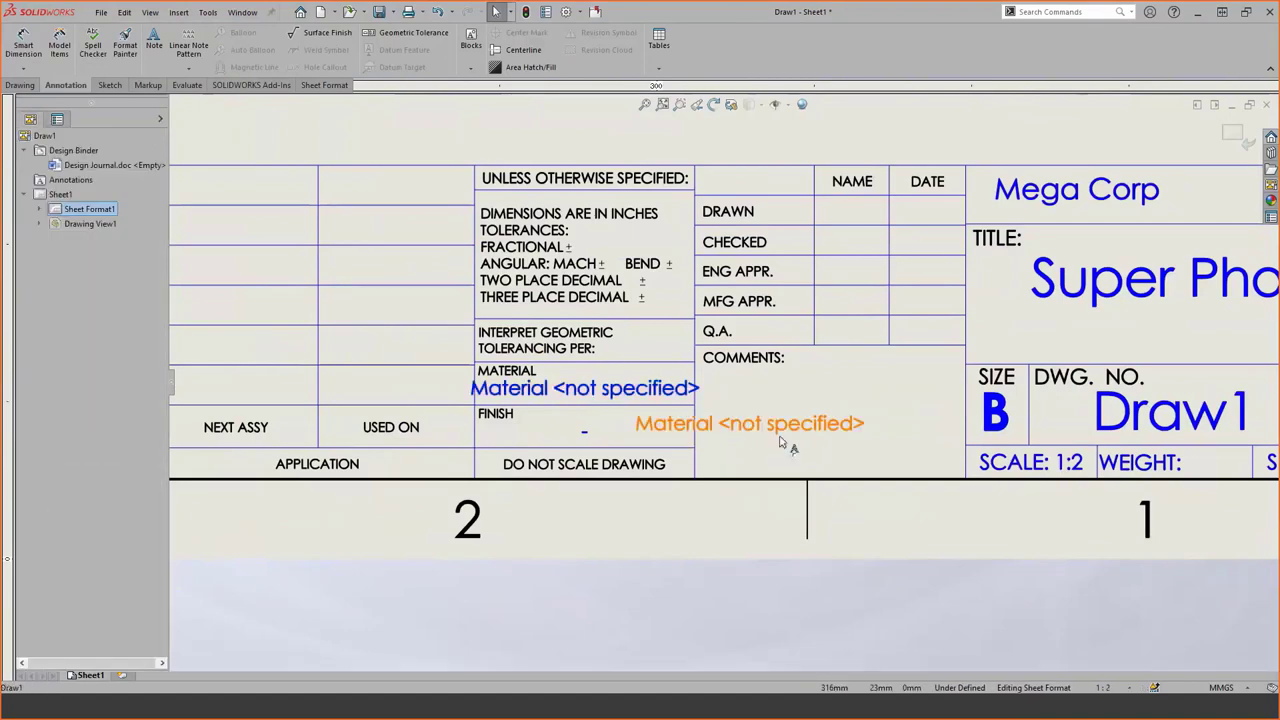
{"action": "left_click_drag", "start_coordinate": [791, 432], "coordinate": [857, 420]}
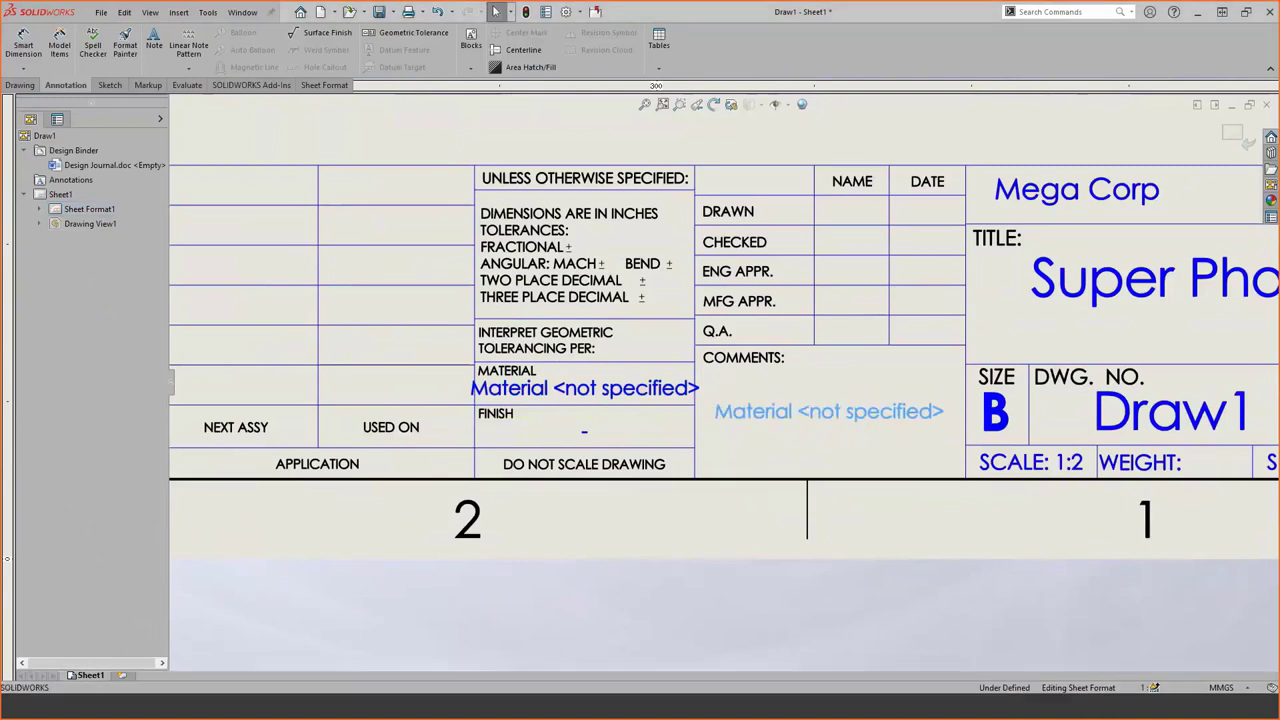
Replace the copied note's text in the Comments cell with a link to the model's New Property custom property.
{"action": "left_click", "coordinate": [857, 418]}
{"action": "double_click", "coordinate": [857, 413]}
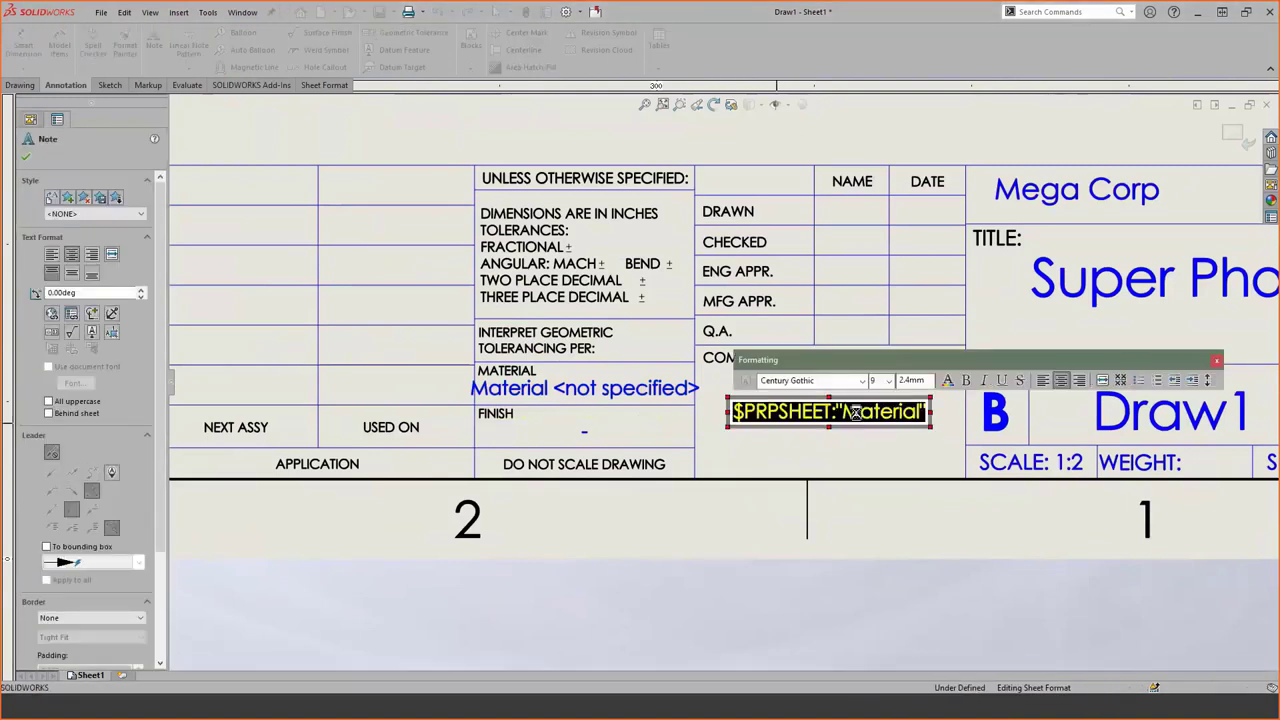
{"action": "left_click", "coordinate": [856, 412]}
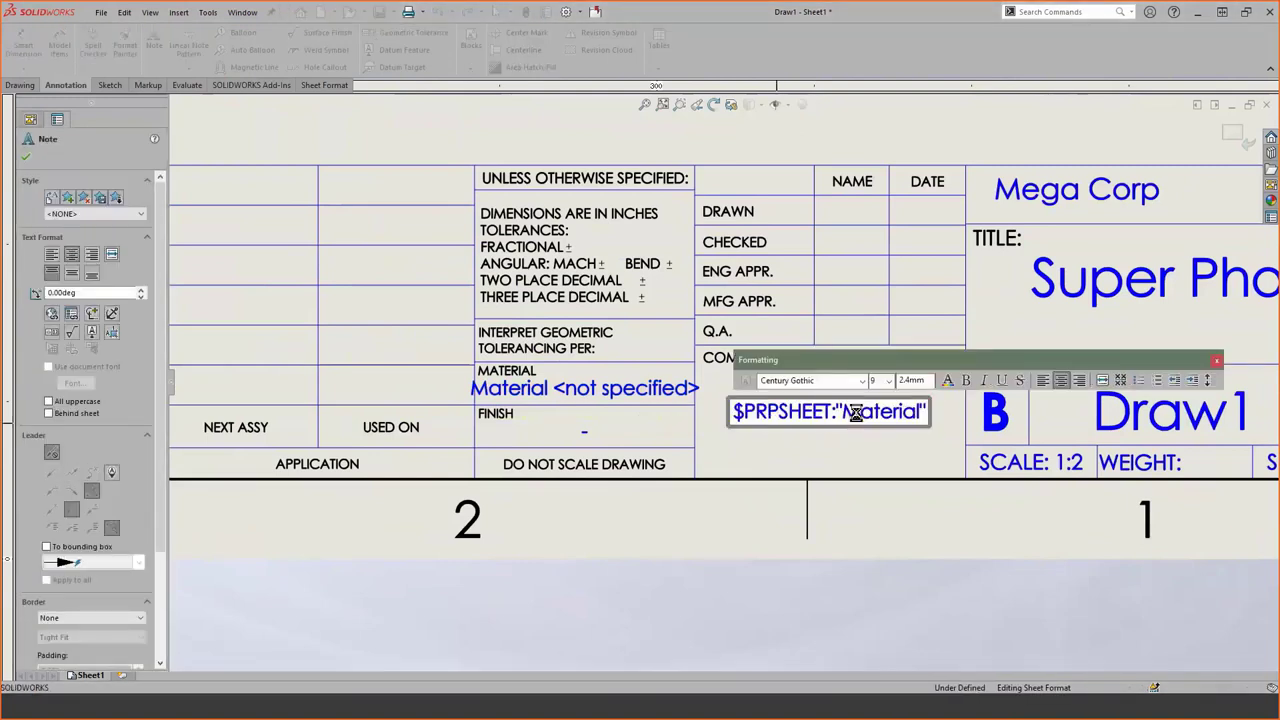
{"action": "key", "text": "ctrl+a"}
{"action": "key", "text": "Delete"}
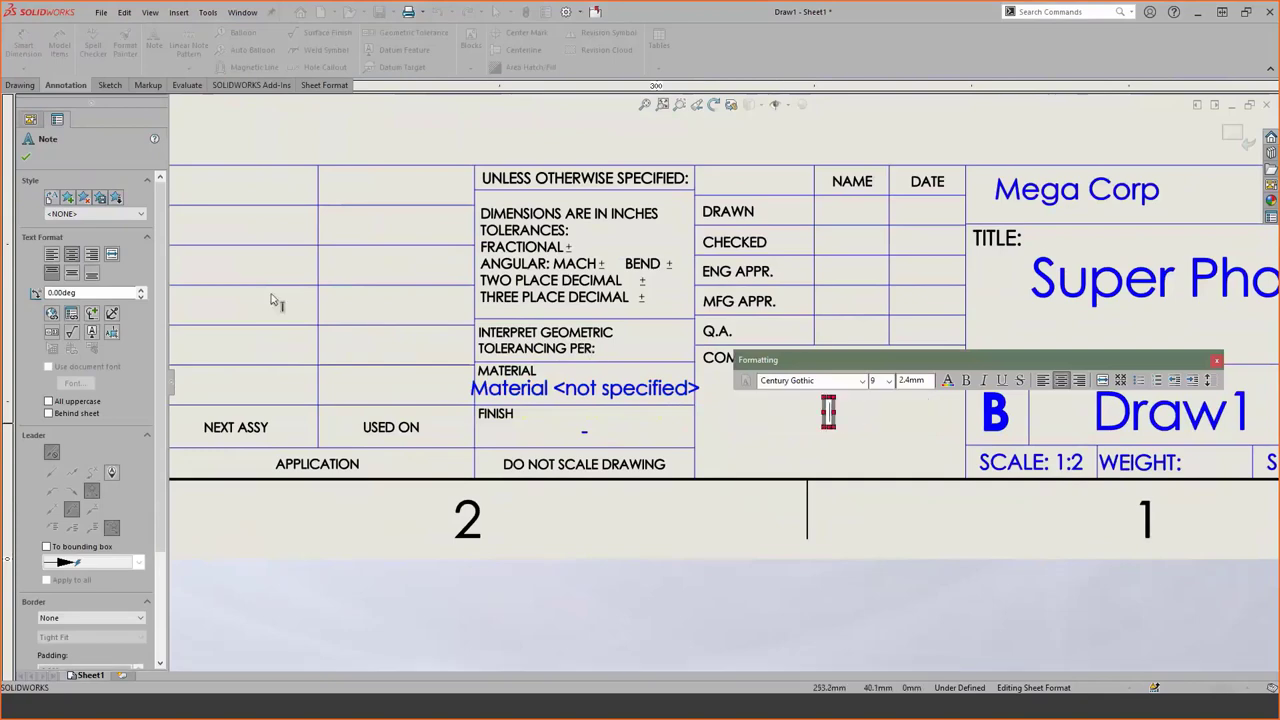
{"action": "left_click", "coordinate": [72, 314]}
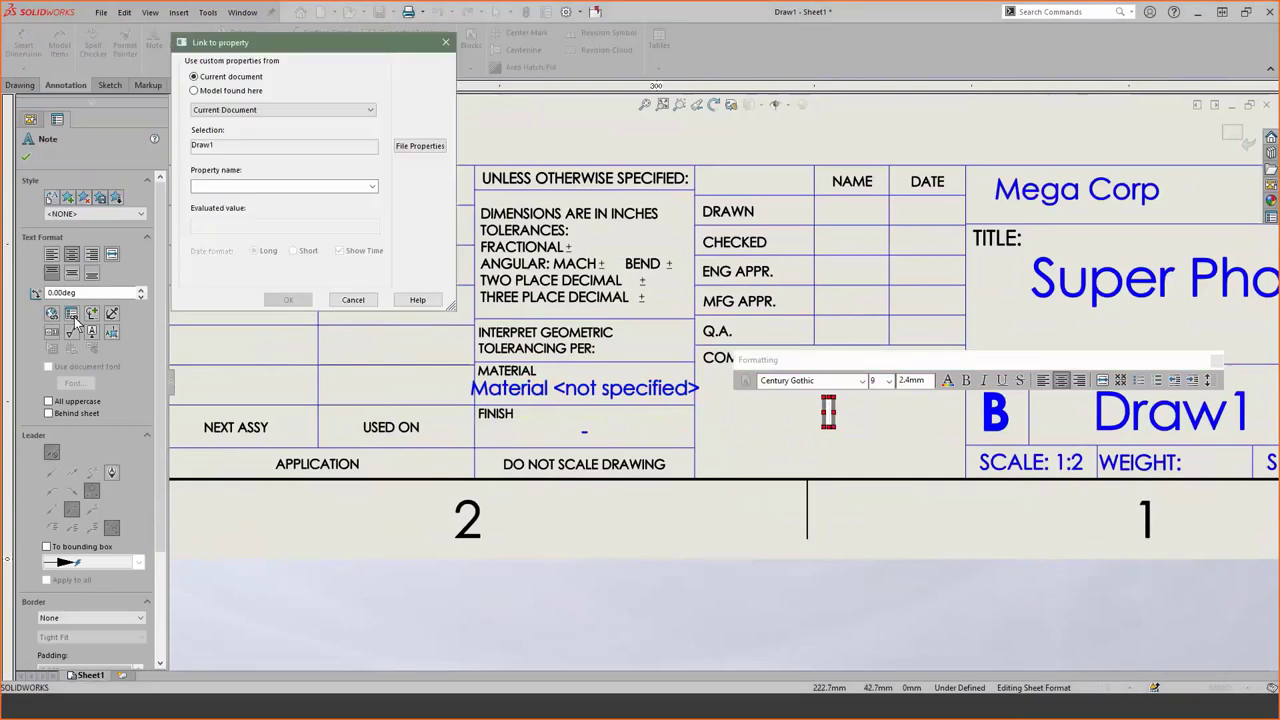
{"action": "left_click", "coordinate": [195, 91]}
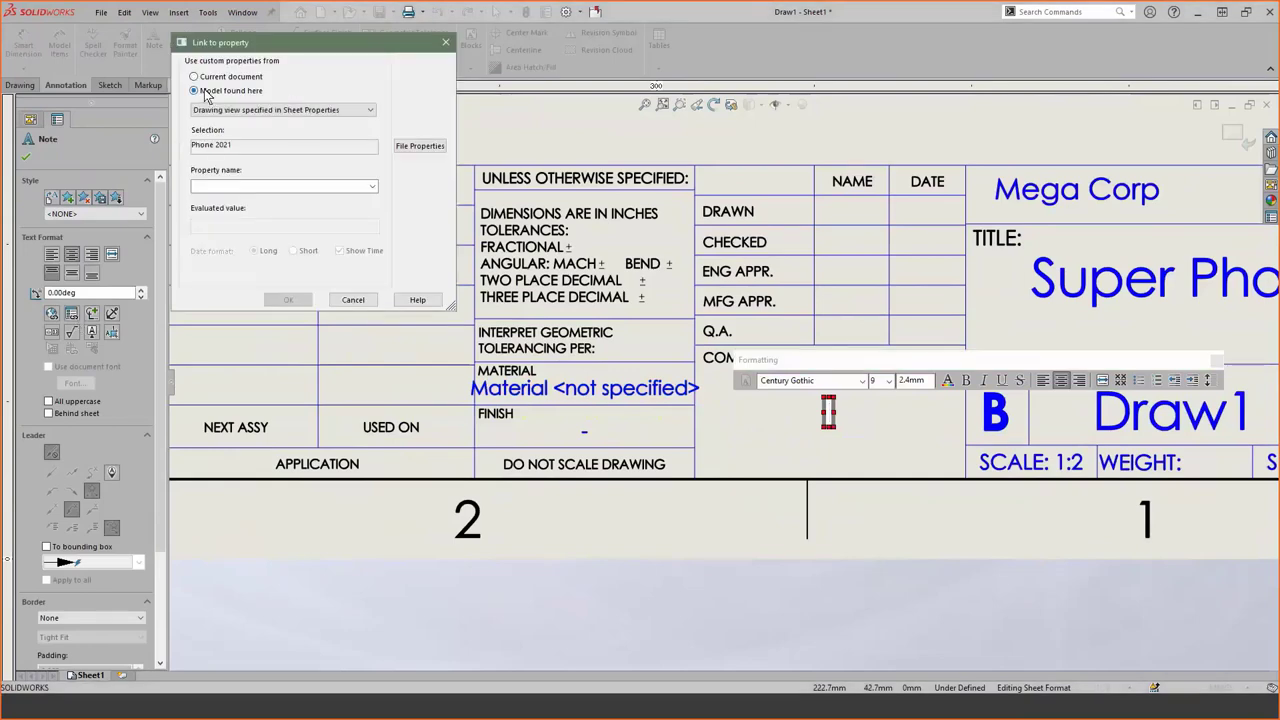
{"action": "left_click", "coordinate": [371, 189]}
{"action": "left_click", "coordinate": [372, 189]}
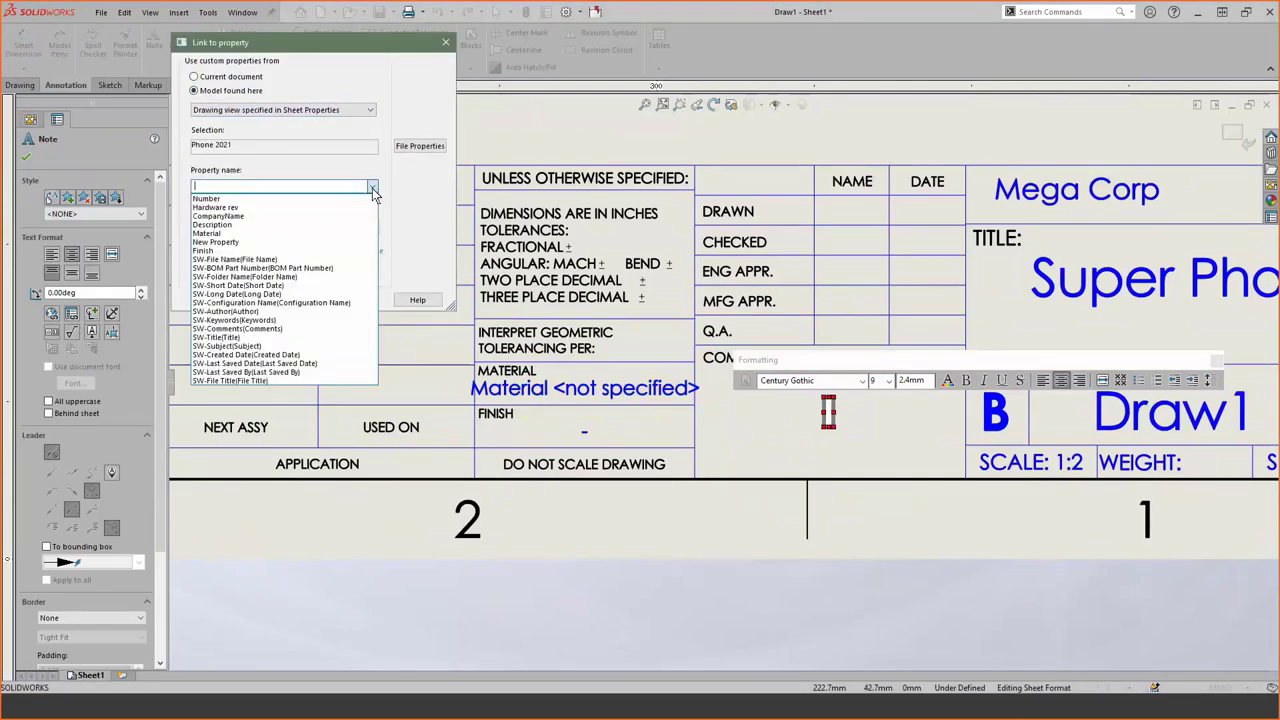
{"action": "left_click", "coordinate": [257, 243]}
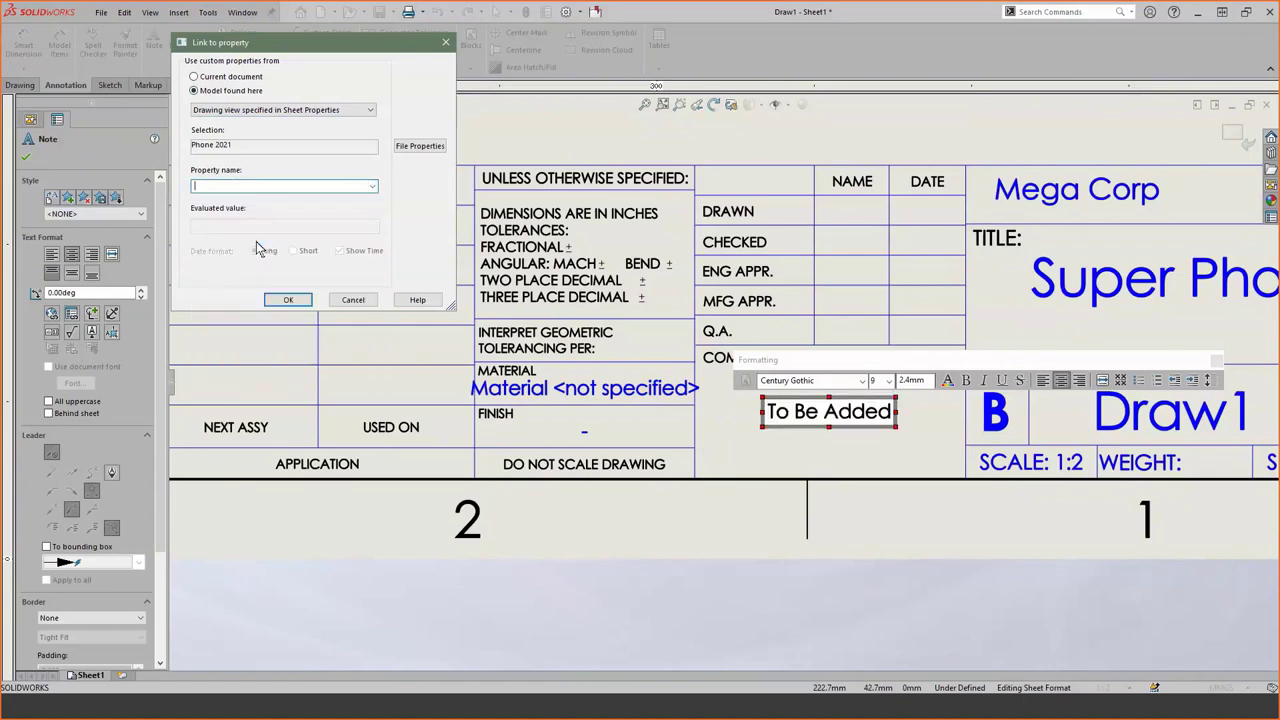
{"action": "left_click", "coordinate": [285, 300]}
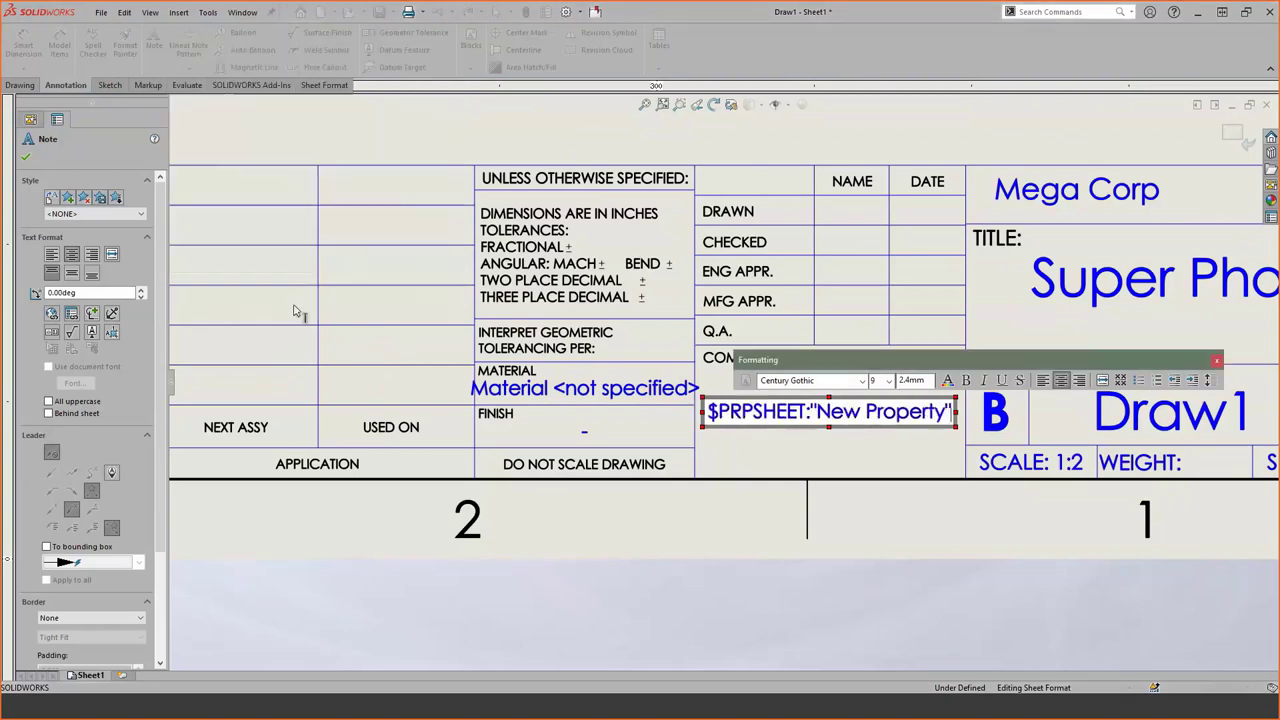
{"action": "left_click", "coordinate": [630, 538]}
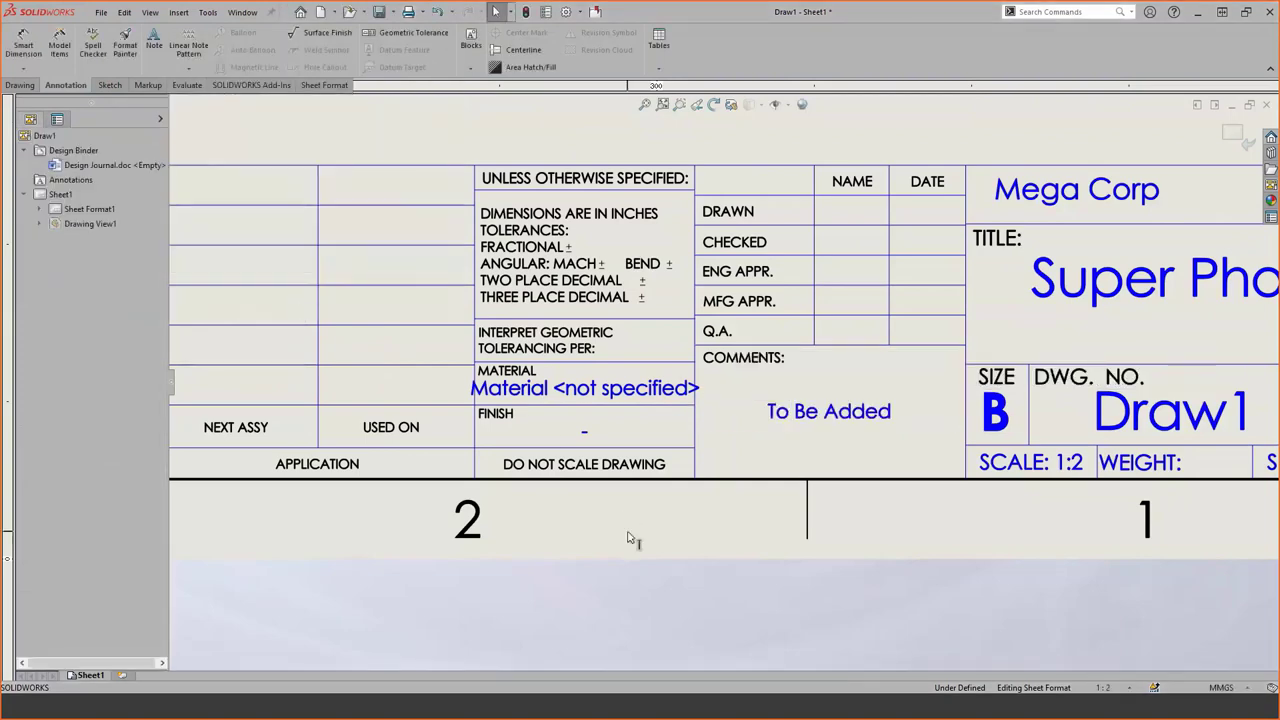
Leave sheet format editing and return to editing the drawing sheet.
{"action": "right_click", "coordinate": [630, 538]}
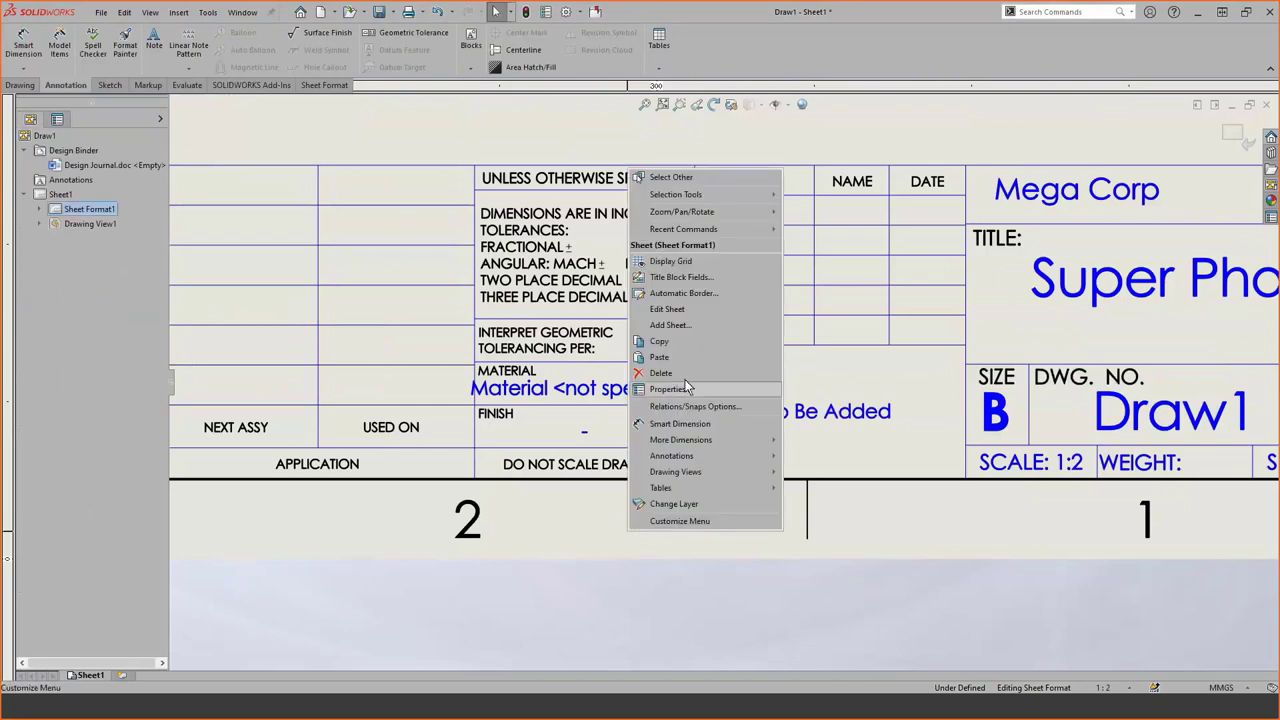
{"action": "left_click", "coordinate": [699, 310]}
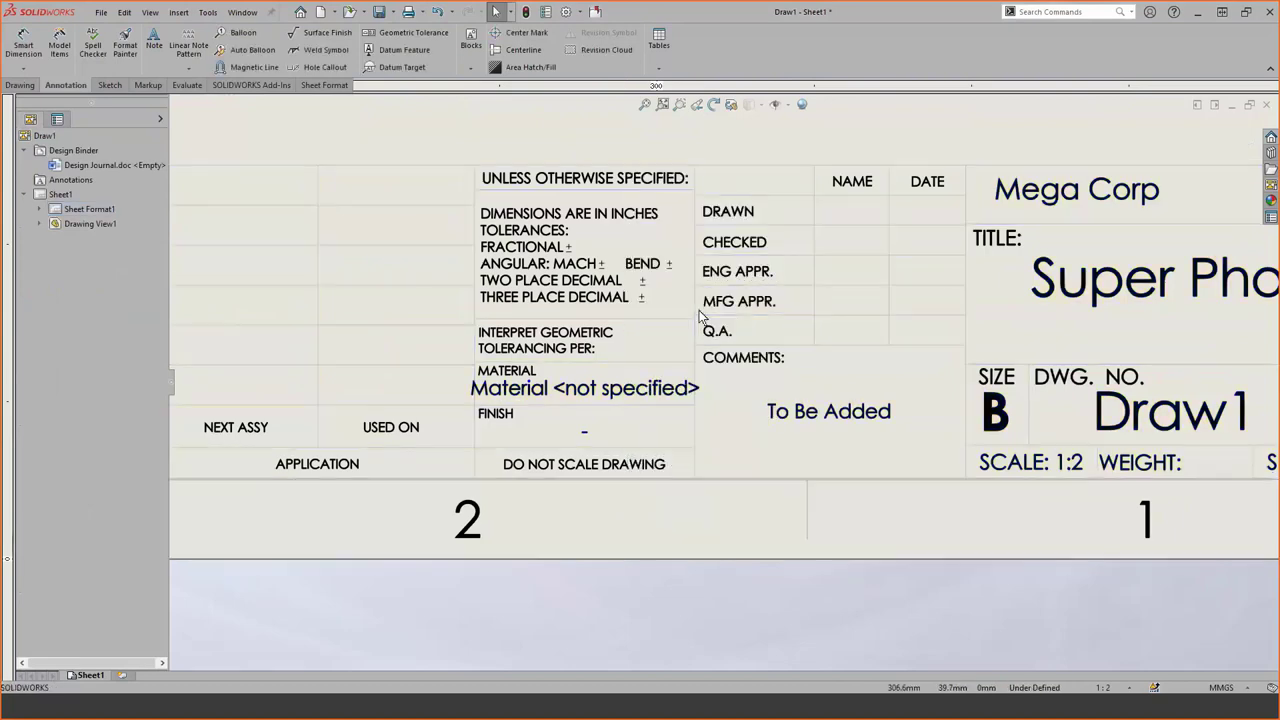
{"action": "key", "text": "f"}
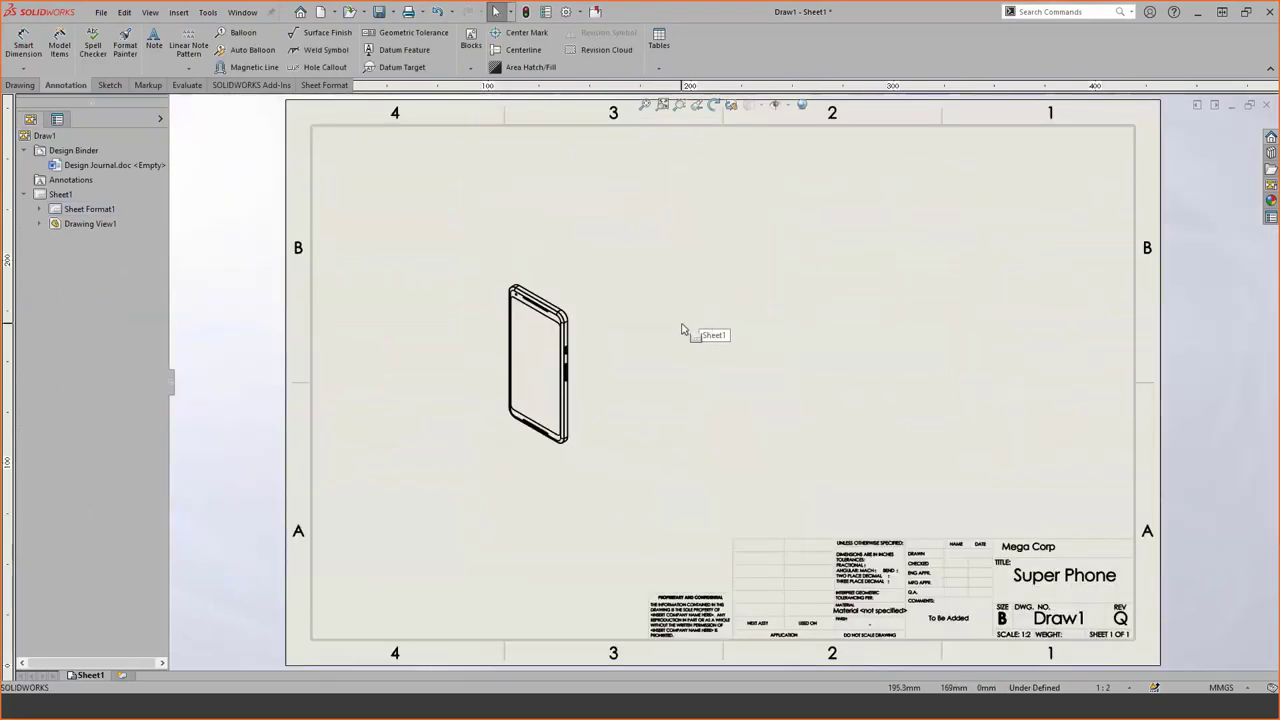
Switch to the Phone 2021 part and assign it the 1060 Alloy material.
{"action": "key", "text": "ctrl+Tab"}
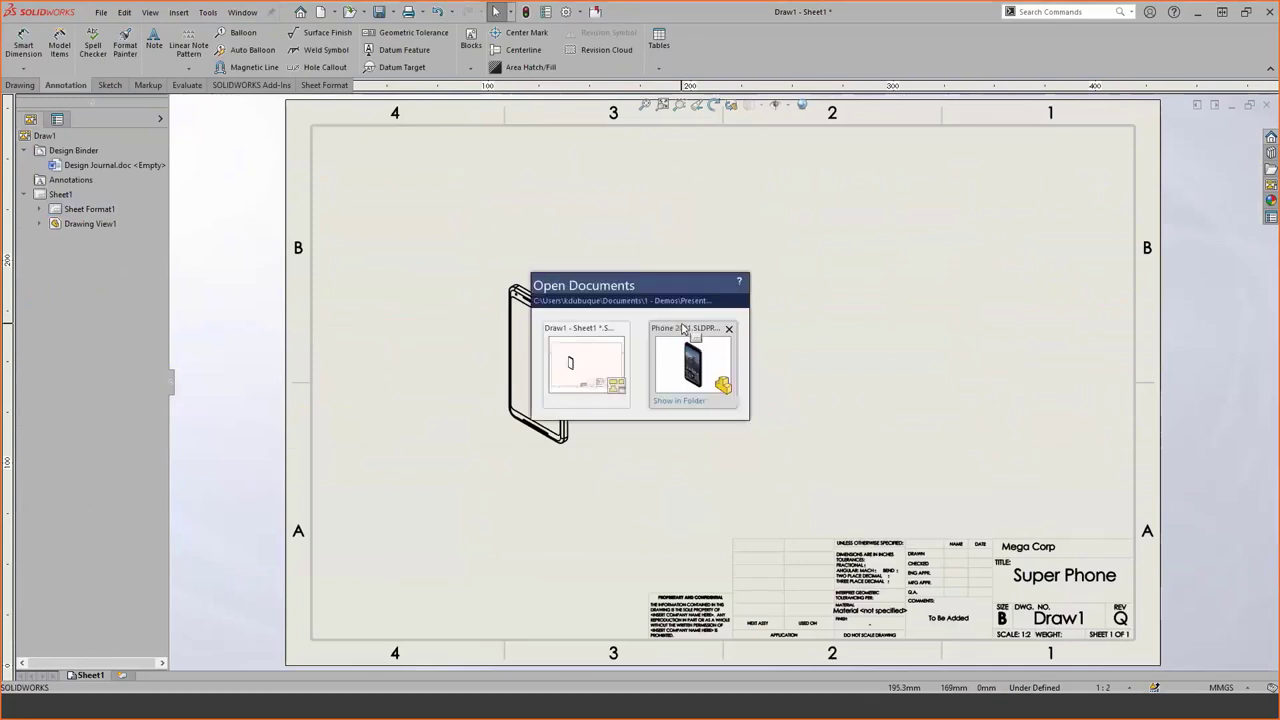
{"action": "key", "text": "ctrl+Tab"}
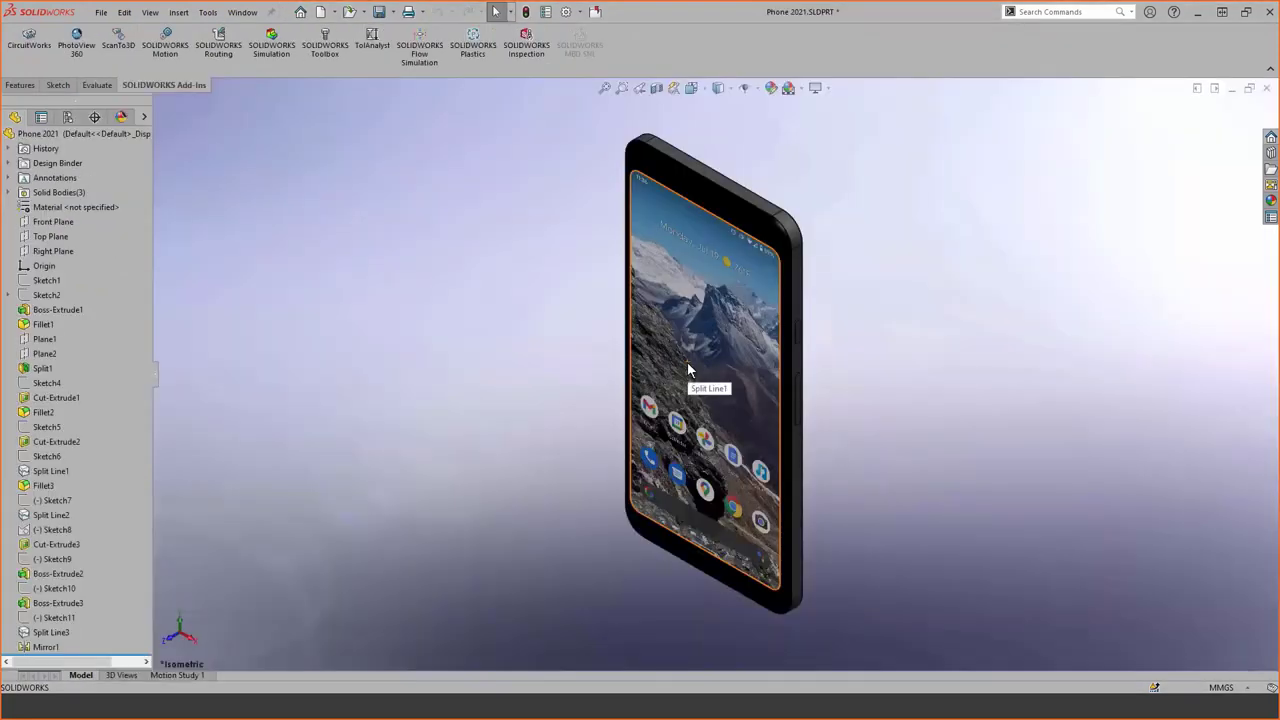
{"action": "right_click", "coordinate": [110, 209]}
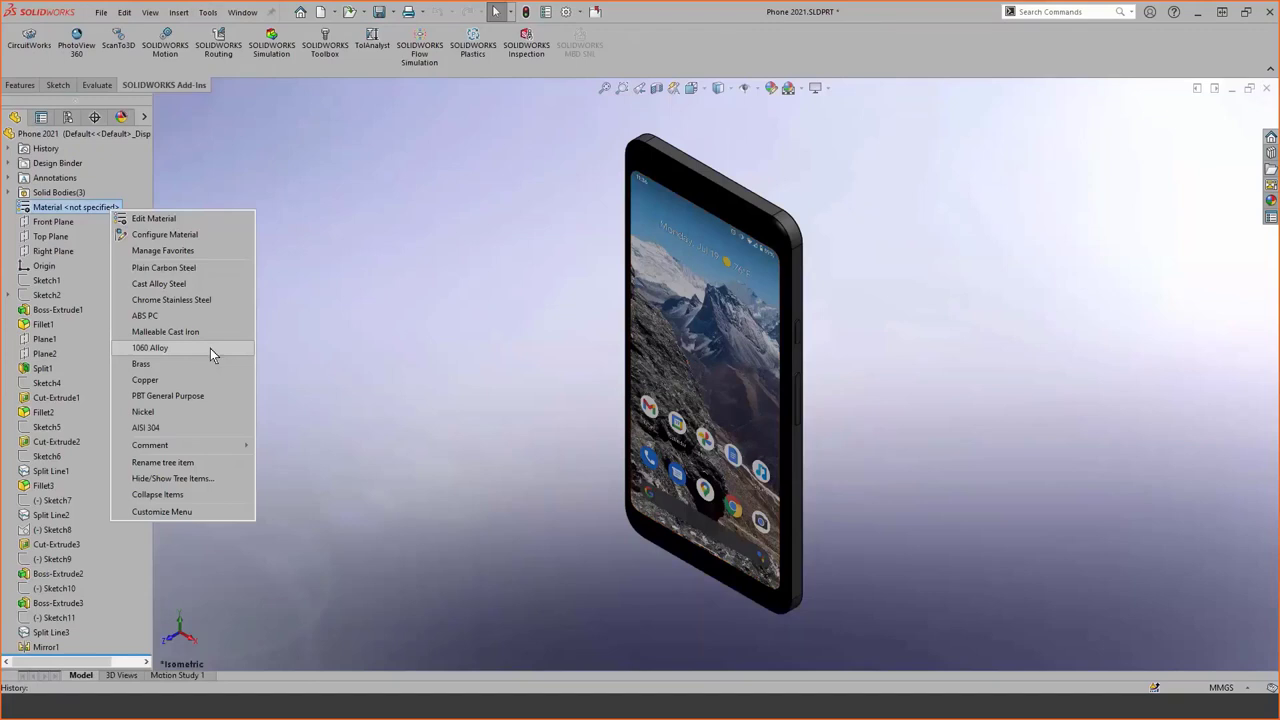
{"action": "left_click", "coordinate": [150, 348]}
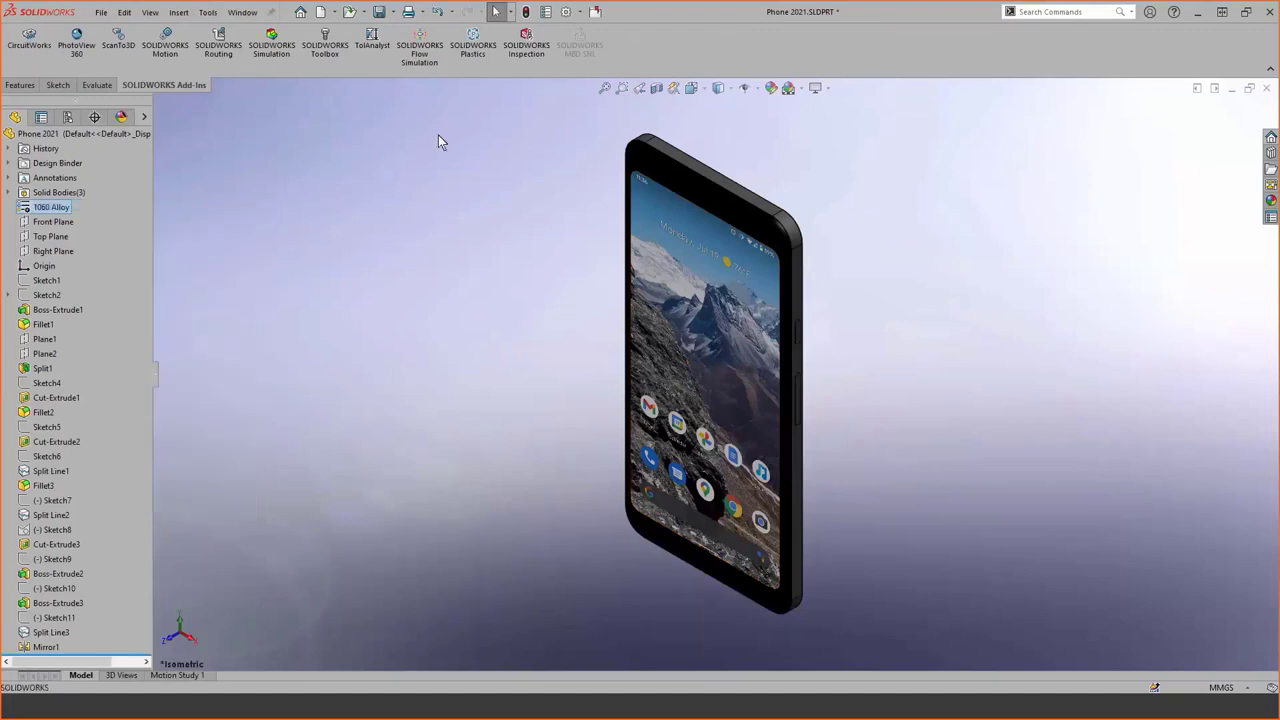
Add a Weight custom property to the Phone 2021 part and link its value to the part's Mass.
{"action": "left_click", "coordinate": [547, 12]}
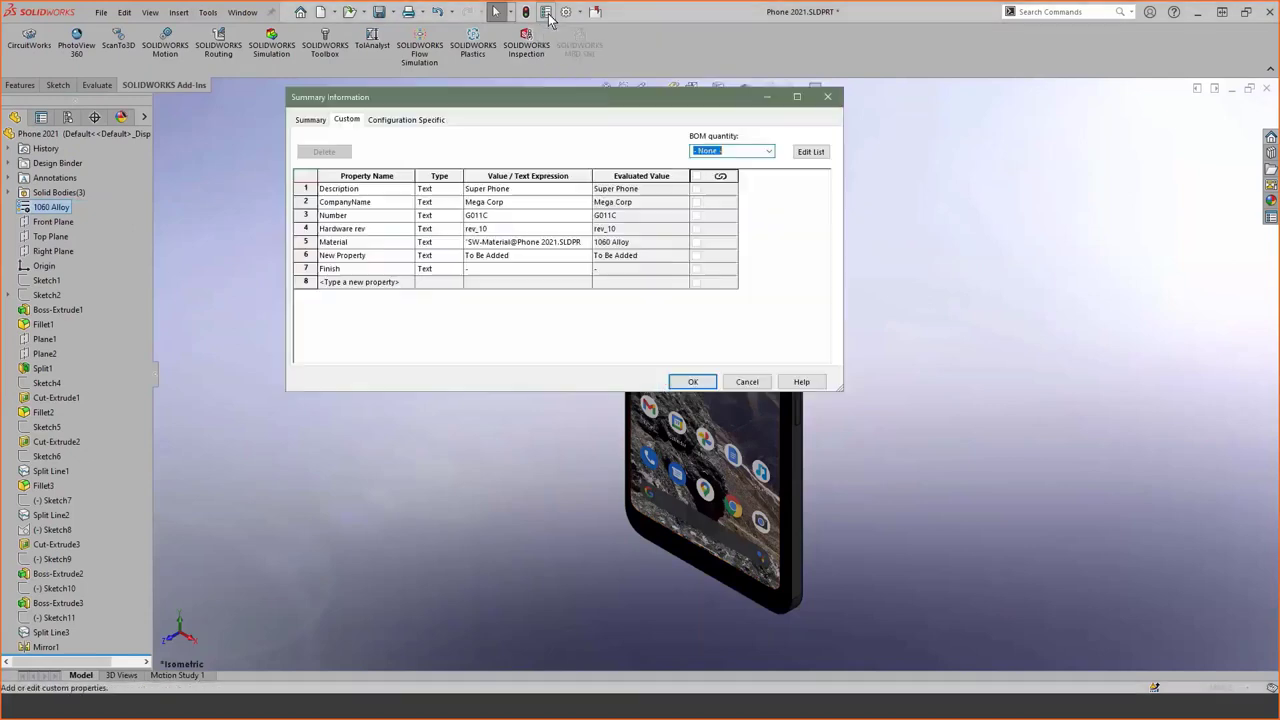
{"action": "left_click", "coordinate": [405, 283]}
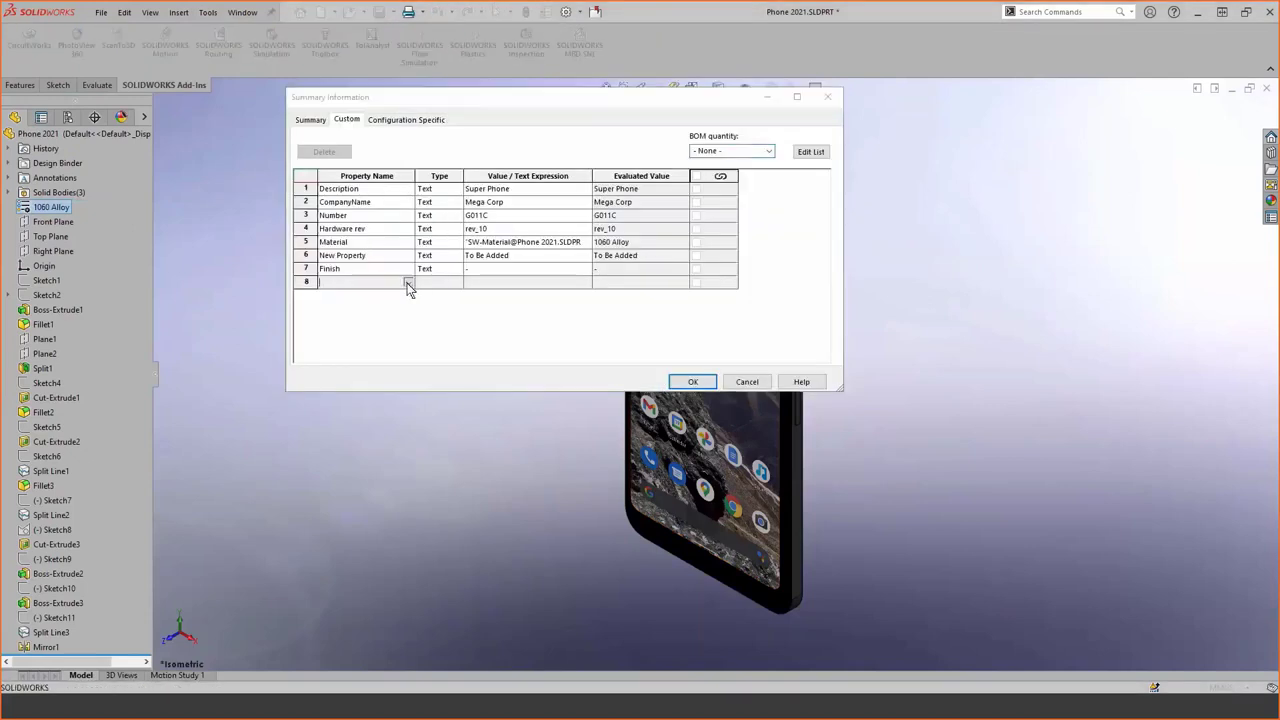
{"action": "left_click", "coordinate": [408, 283]}
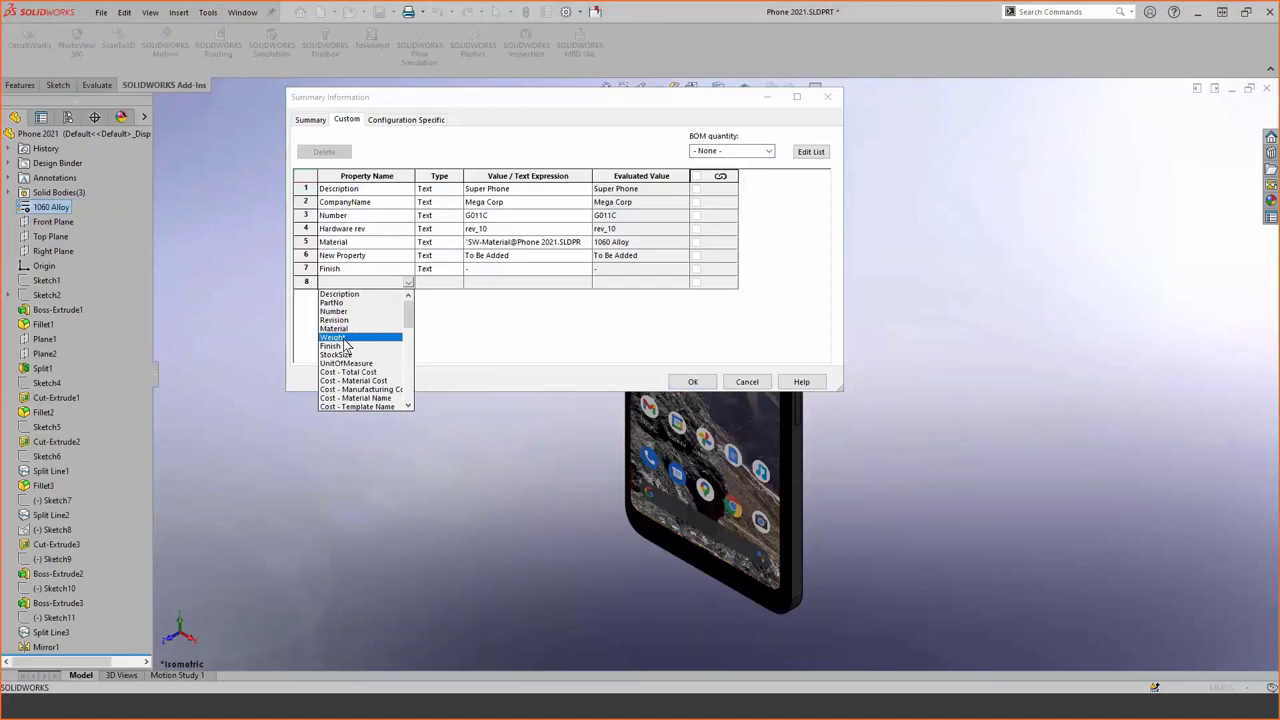
{"action": "left_click", "coordinate": [343, 339]}
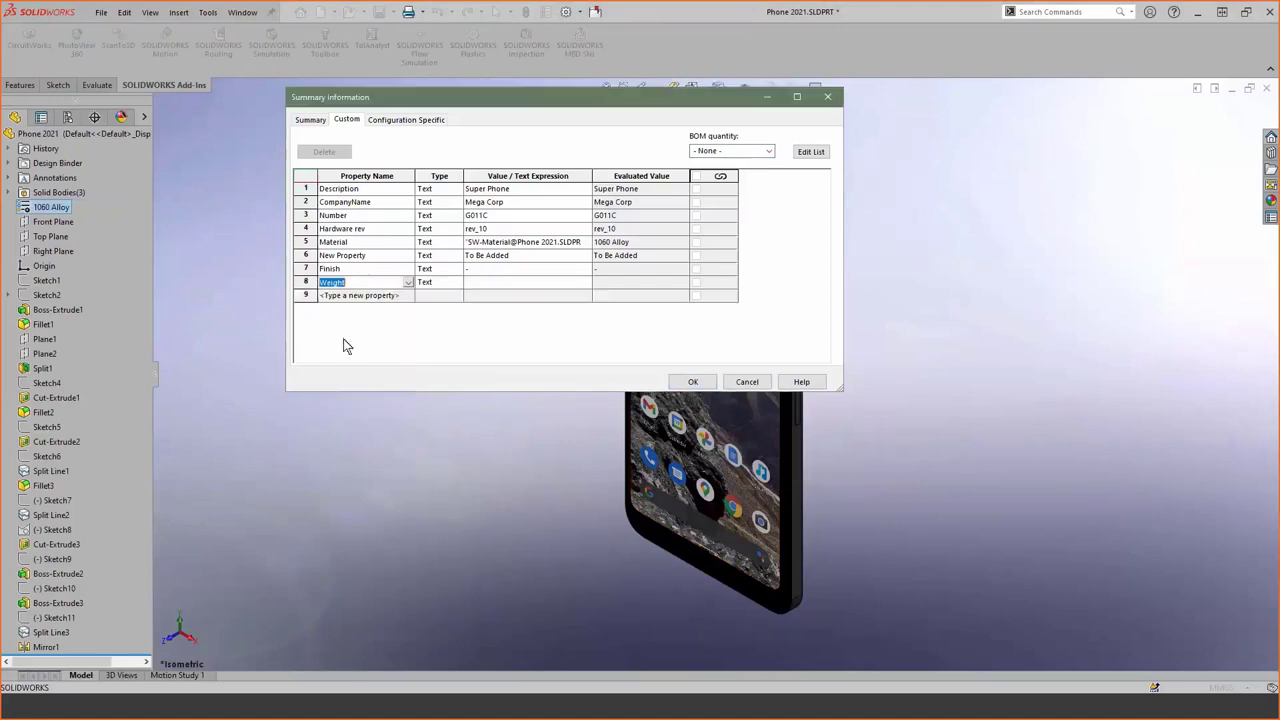
{"action": "left_click", "coordinate": [587, 287]}
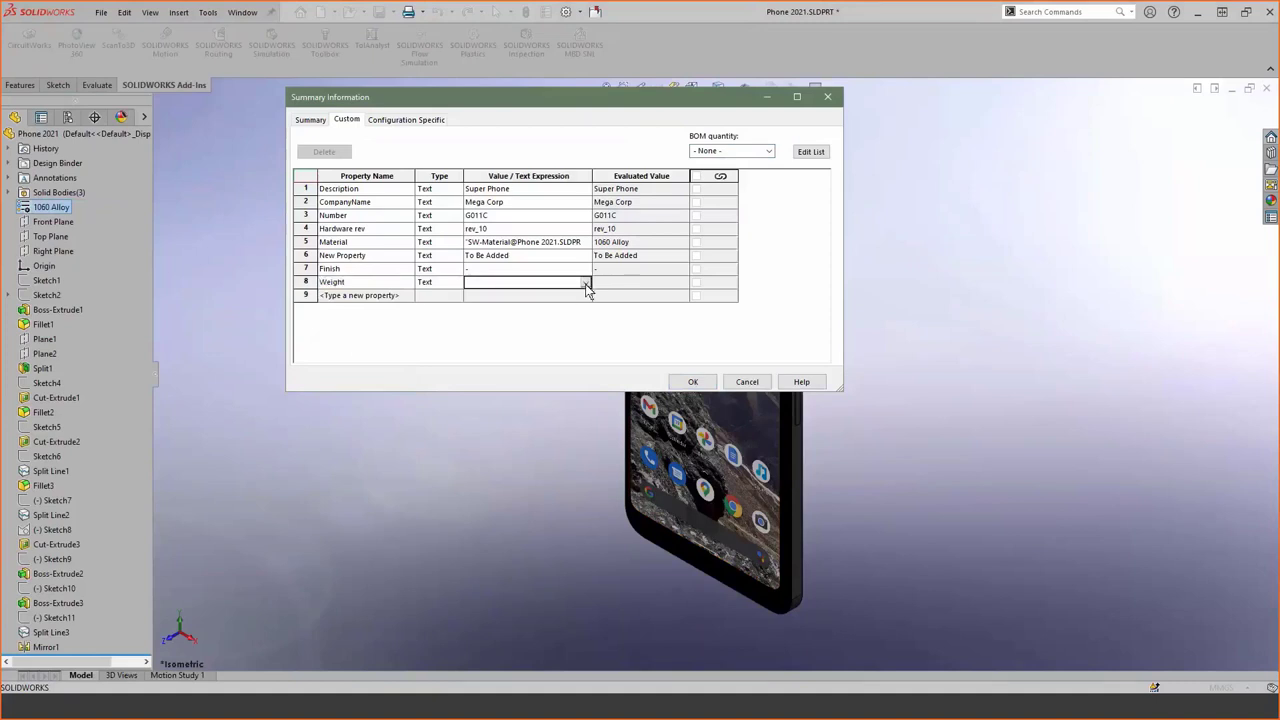
{"action": "left_click", "coordinate": [586, 284]}
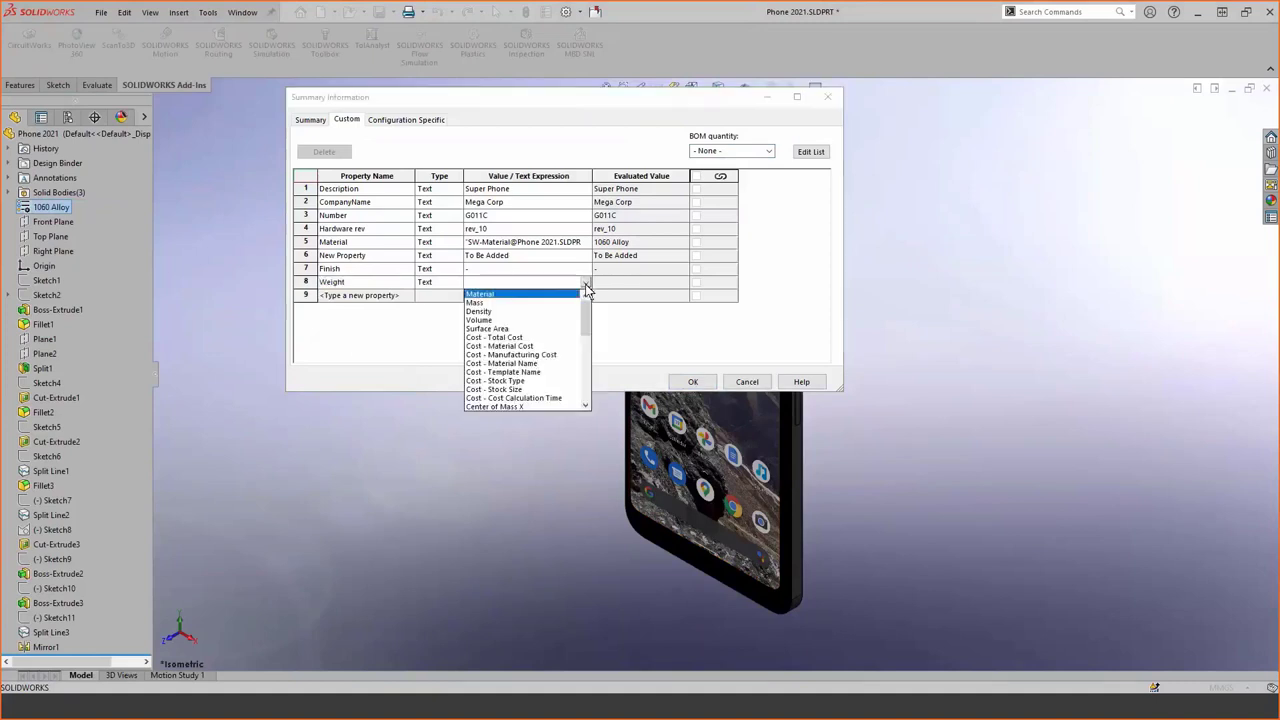
{"action": "left_click", "coordinate": [477, 303]}
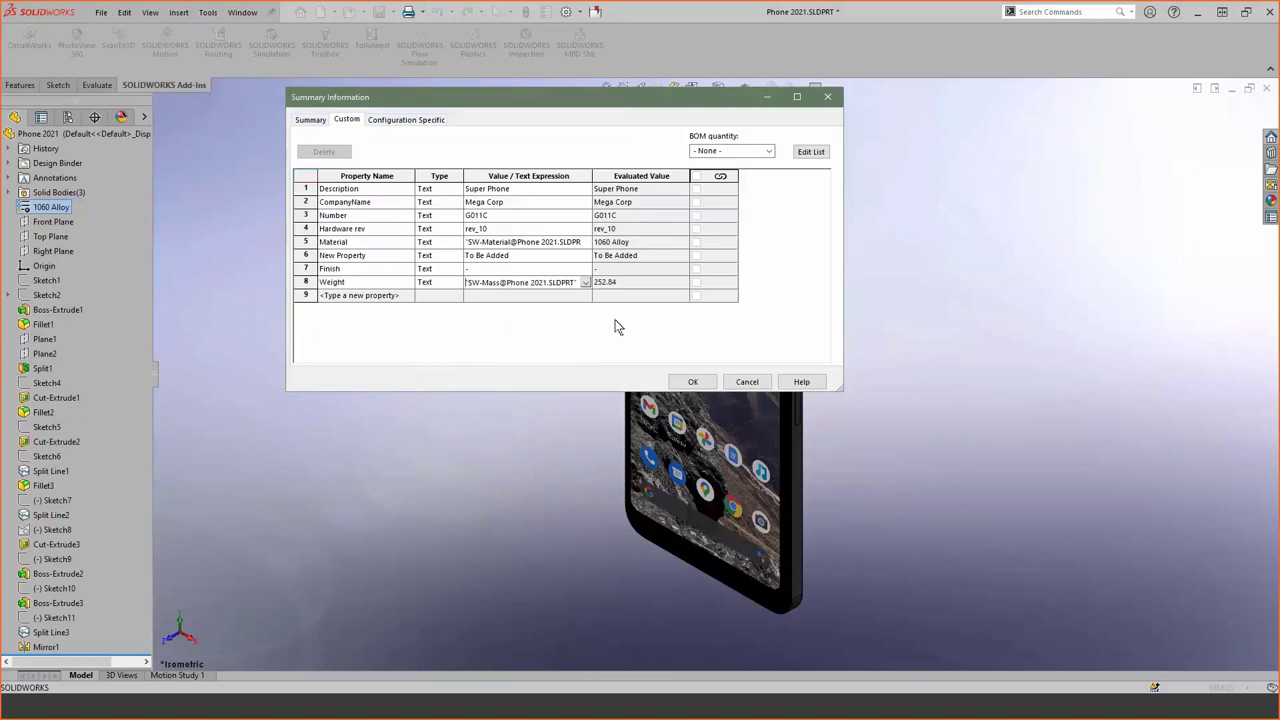
{"action": "left_click", "coordinate": [688, 382]}
{"action": "left_click", "coordinate": [688, 382]}
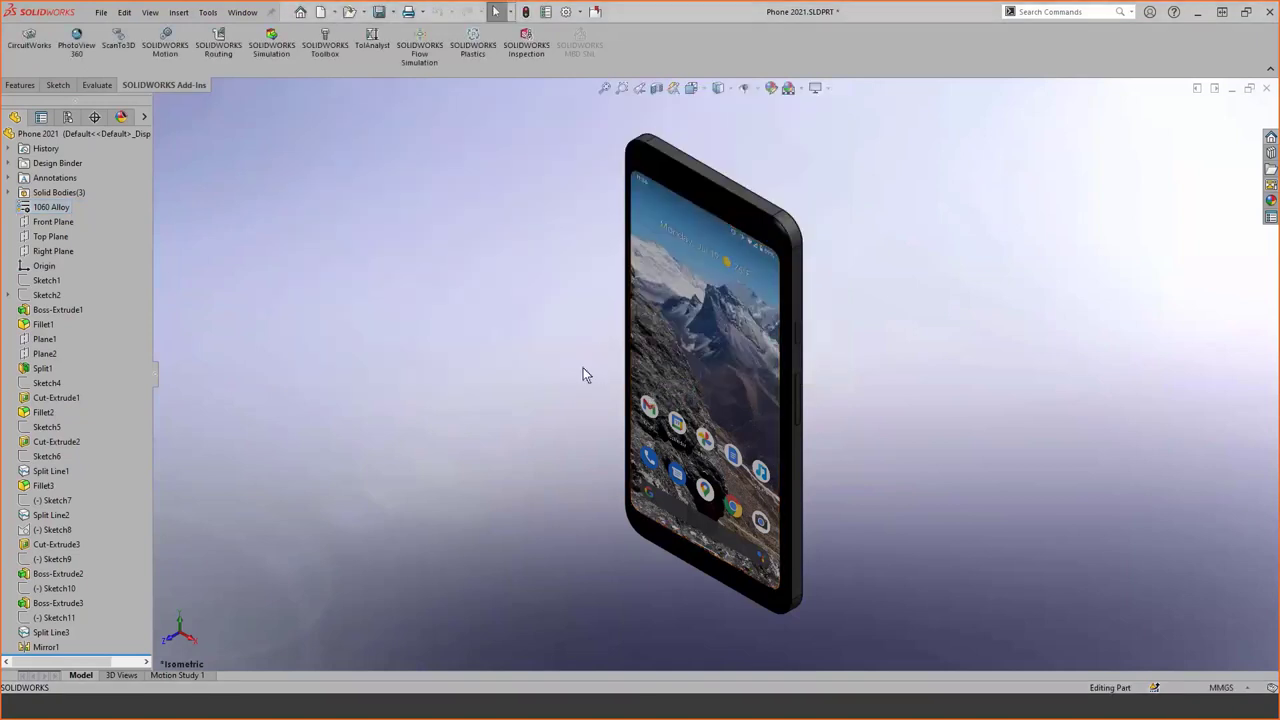
Return to the Draw1 drawing and check the linked weight and other entries in its title block.
{"action": "key", "text": "ctrl+Tab"}
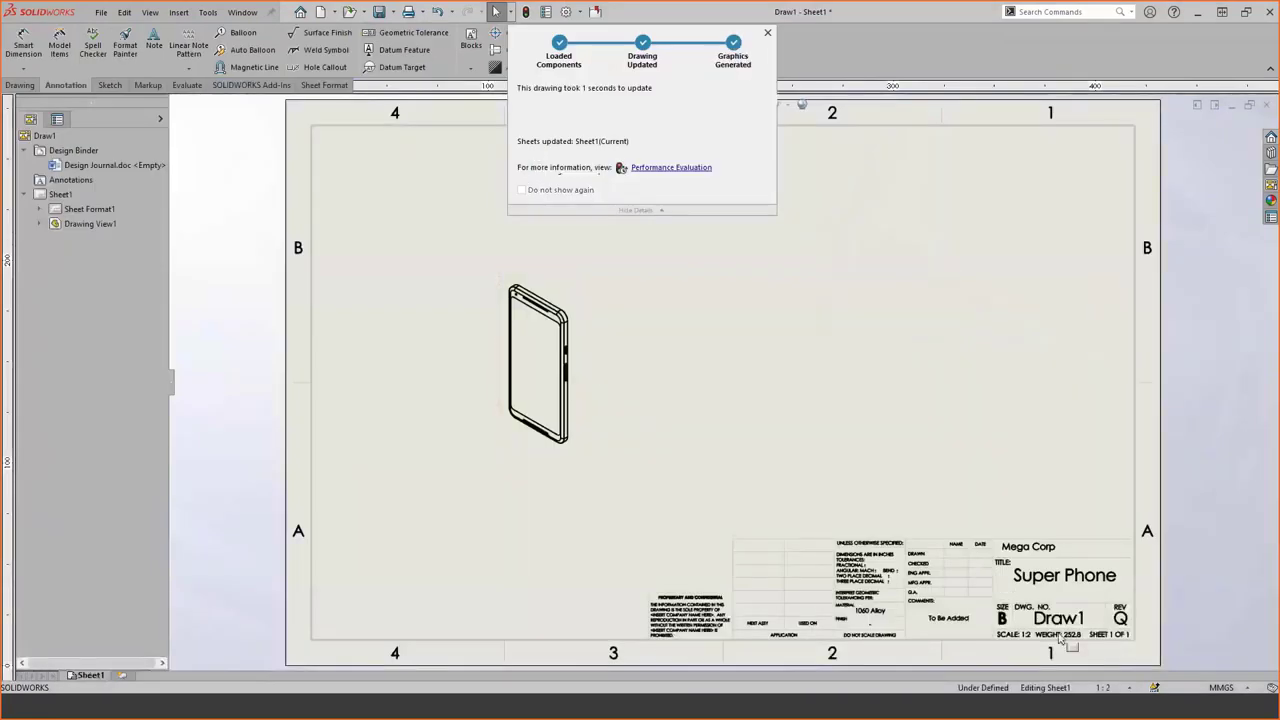
{"action": "scroll", "coordinate": [1062, 632], "scroll_direction": "down", "scroll_amount": 5}
{"action": "scroll", "coordinate": [1025, 600], "scroll_direction": "down", "scroll_amount": 2}
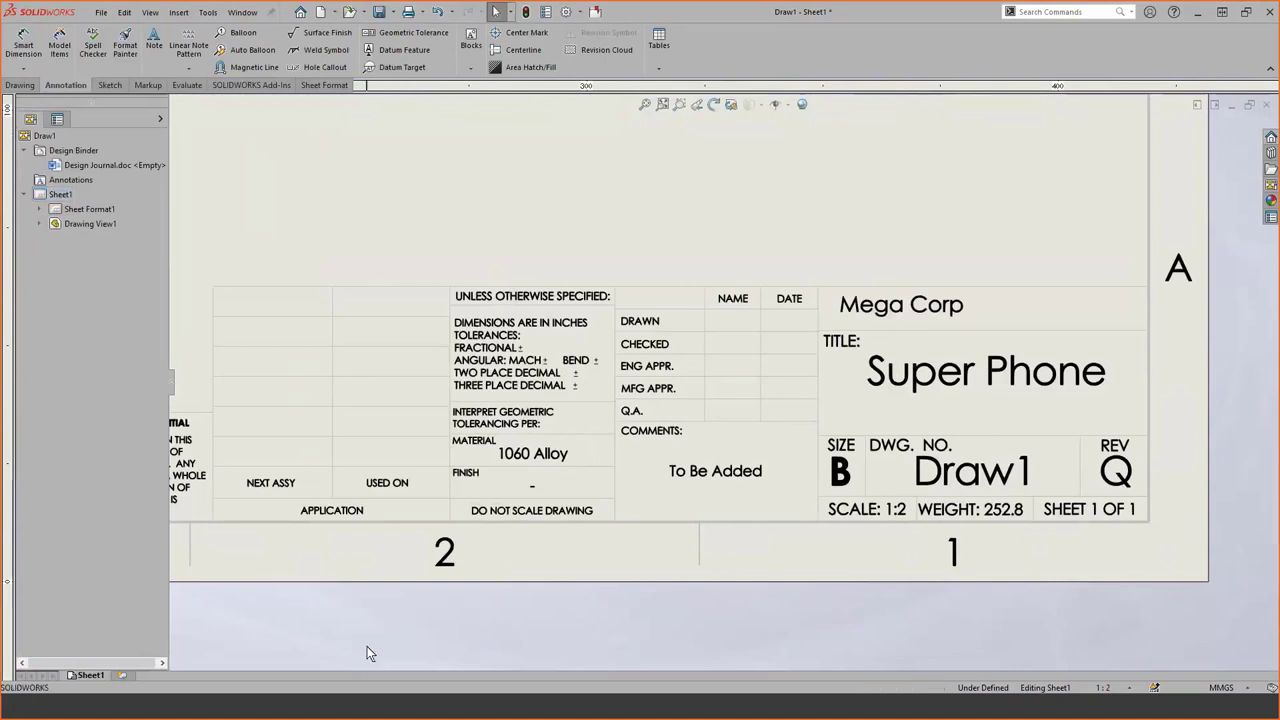
{"action": "key", "text": "f"}
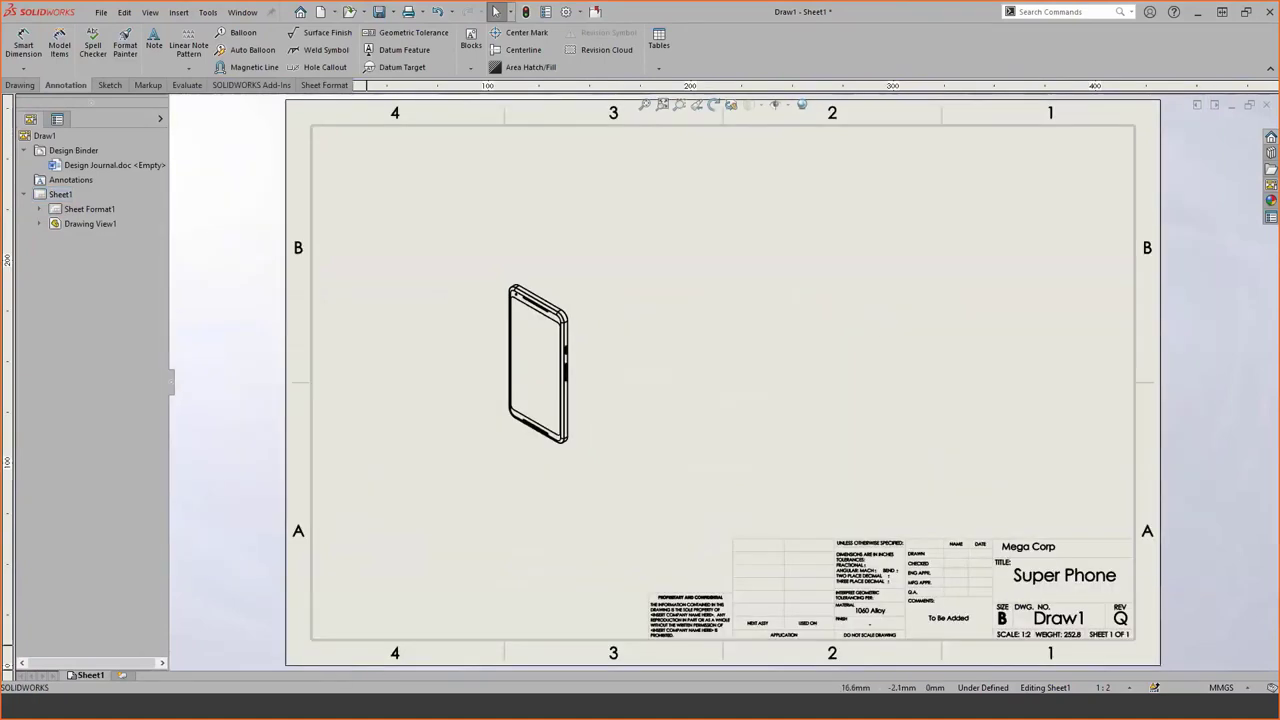
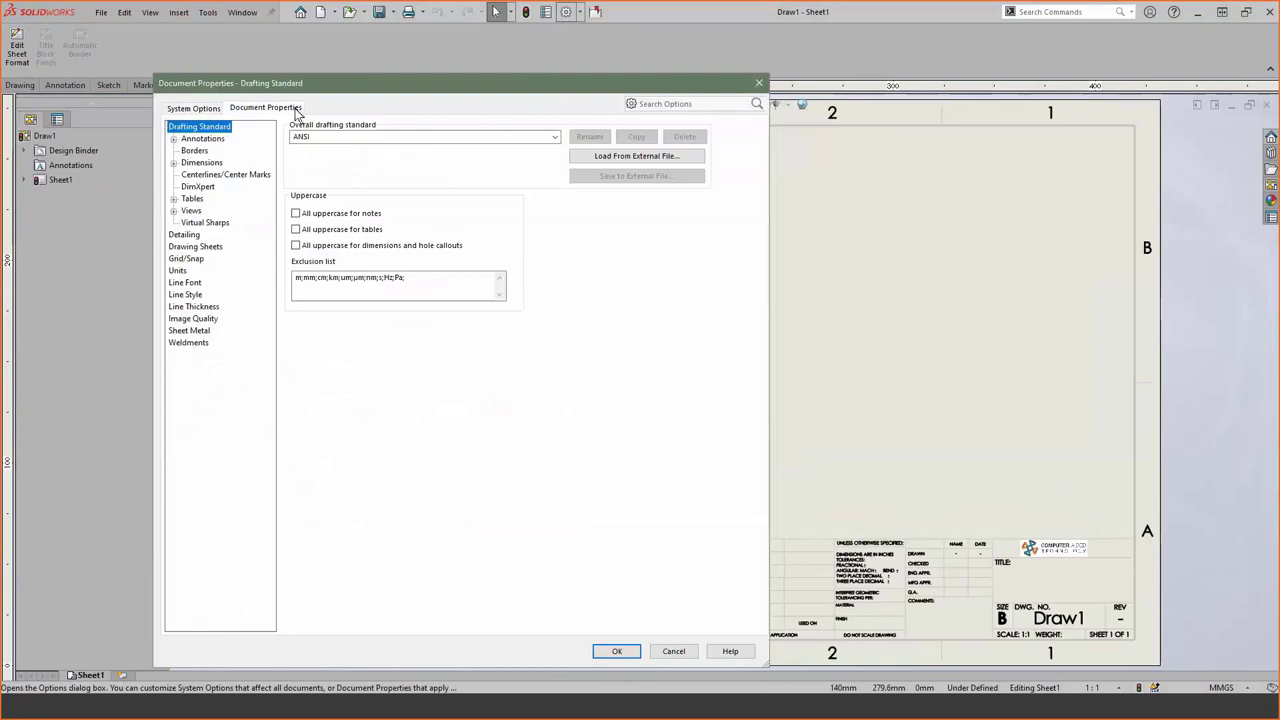
Set the drawing's unit system to Custom, with length in inches to three decimals (.123) and dual dimension length in millimeters.
{"action": "left_click", "coordinate": [215, 140]}
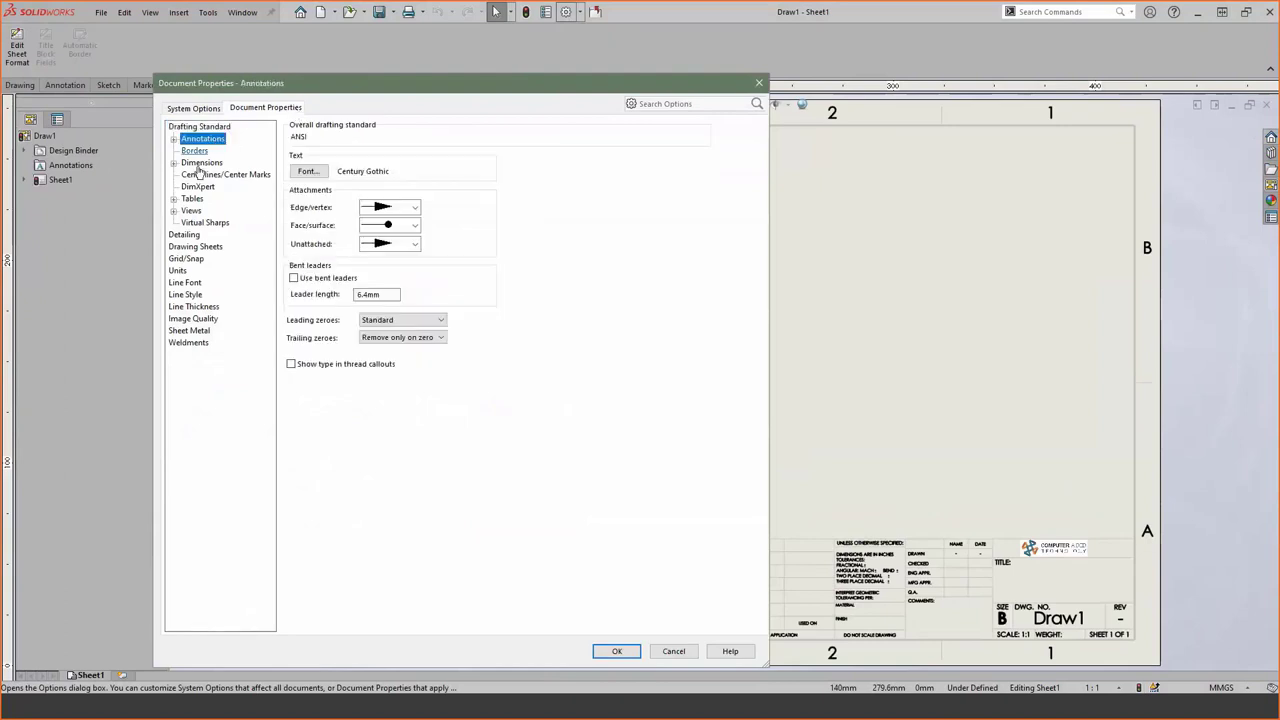
{"action": "left_click", "coordinate": [182, 235]}
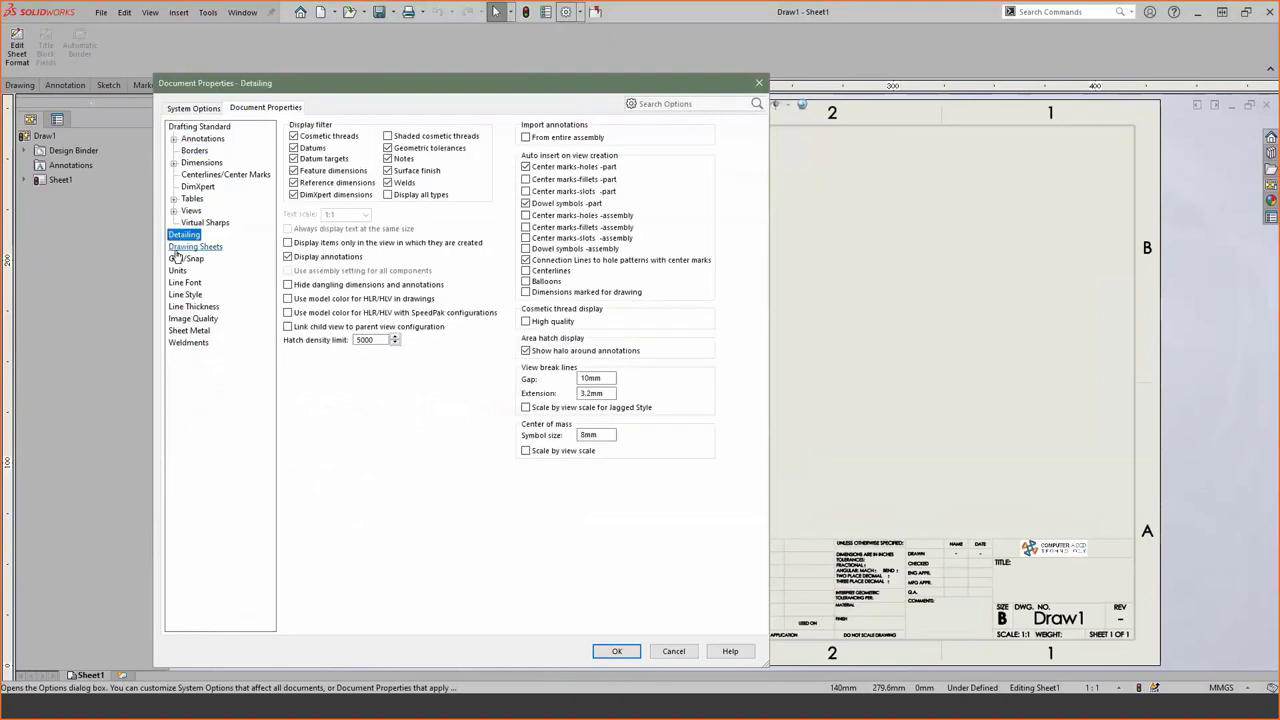
{"action": "left_click", "coordinate": [178, 271]}
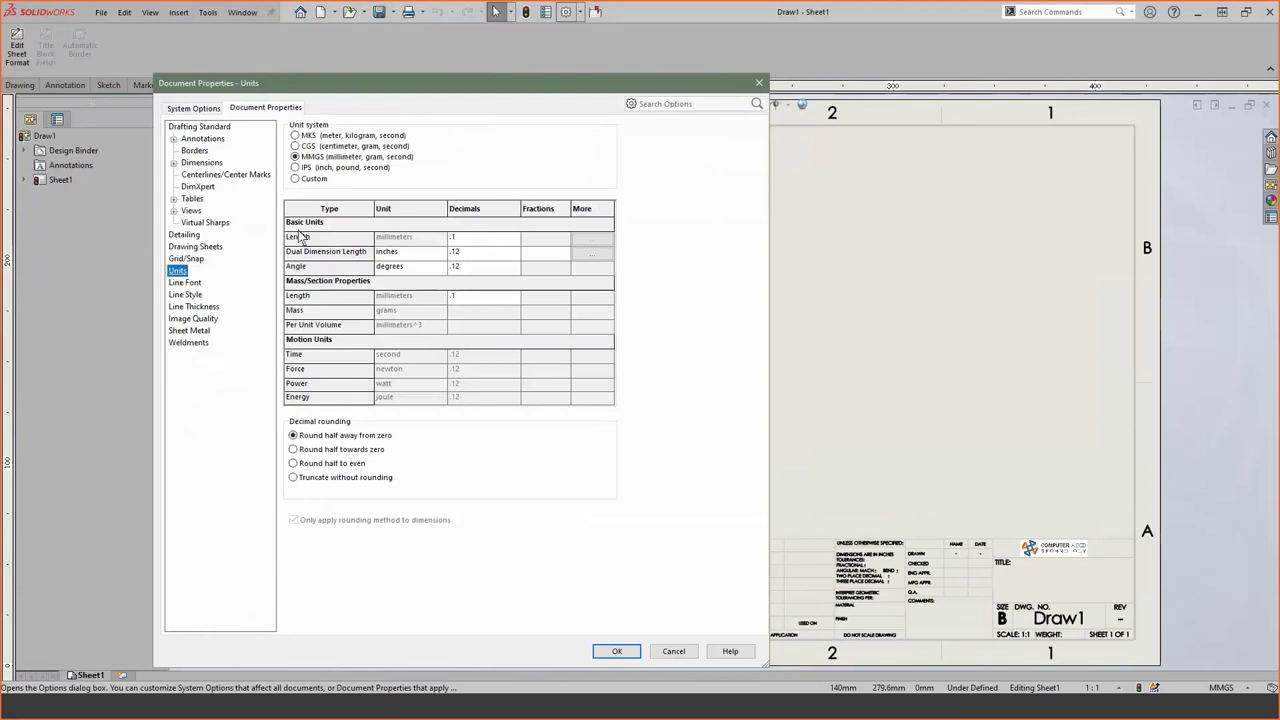
{"action": "left_click", "coordinate": [314, 182]}
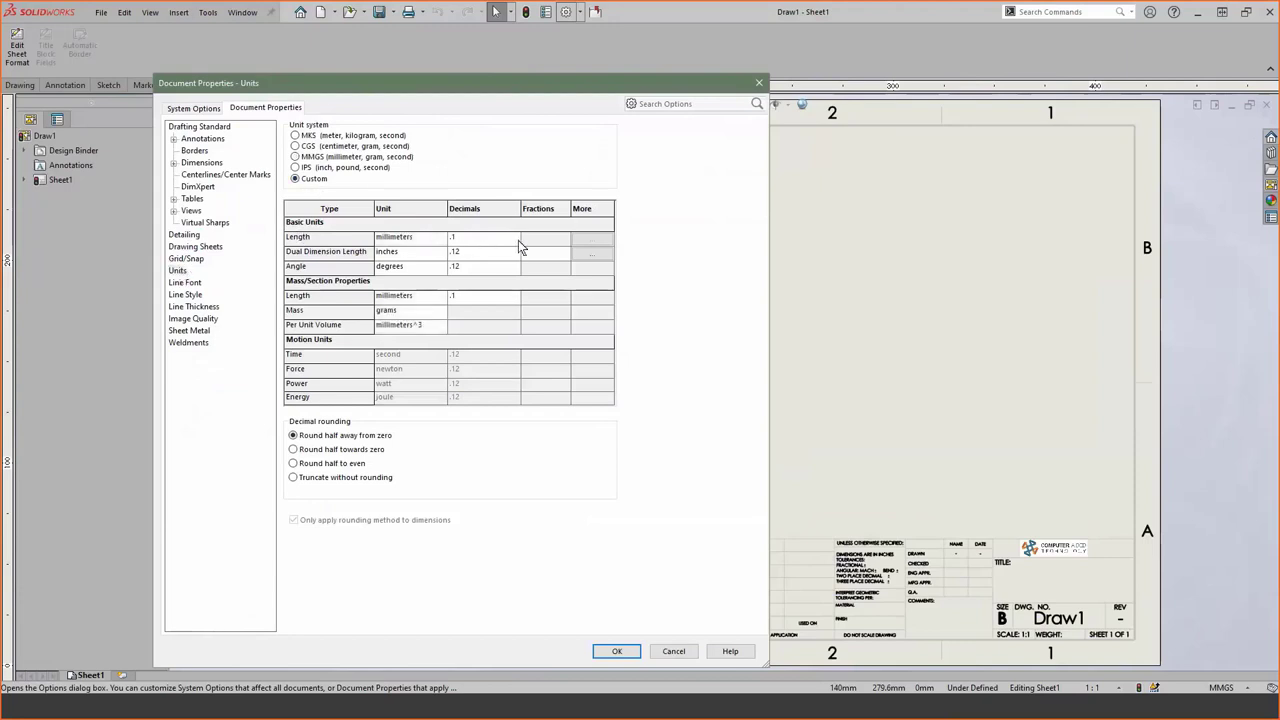
{"action": "left_click", "coordinate": [434, 238]}
{"action": "left_click", "coordinate": [440, 240]}
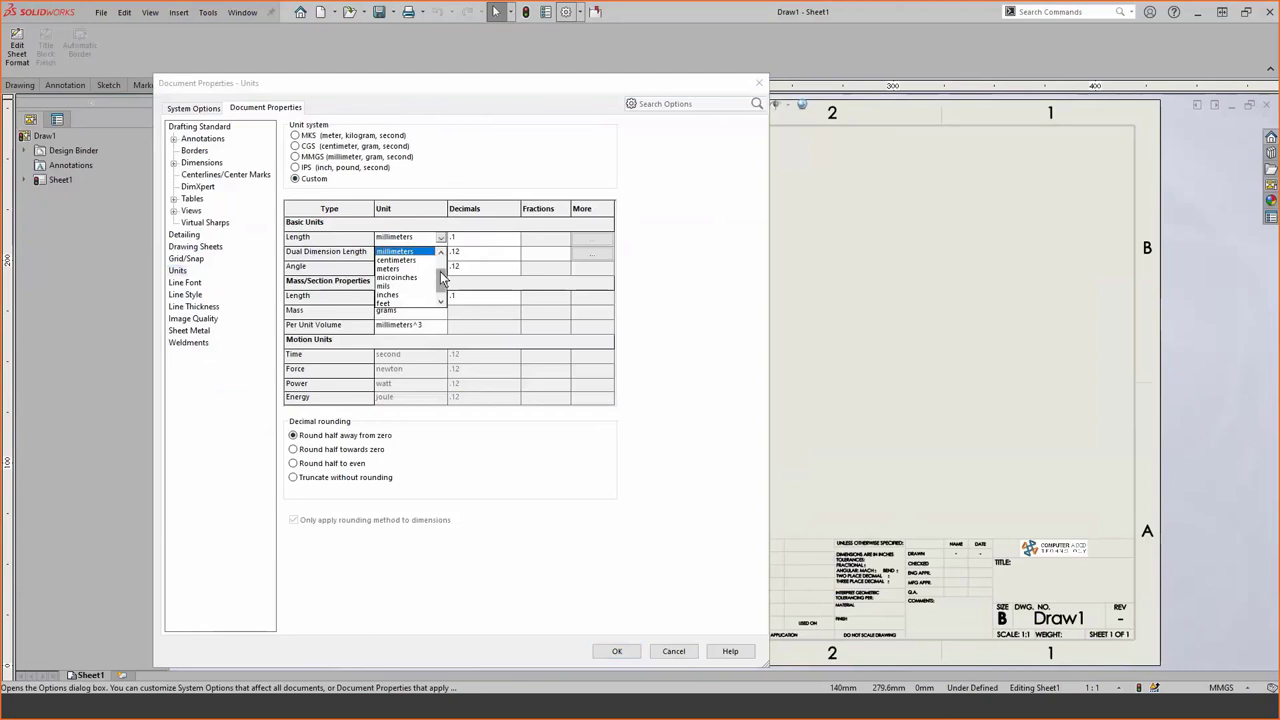
{"action": "left_click", "coordinate": [417, 294]}
{"action": "left_click", "coordinate": [500, 238]}
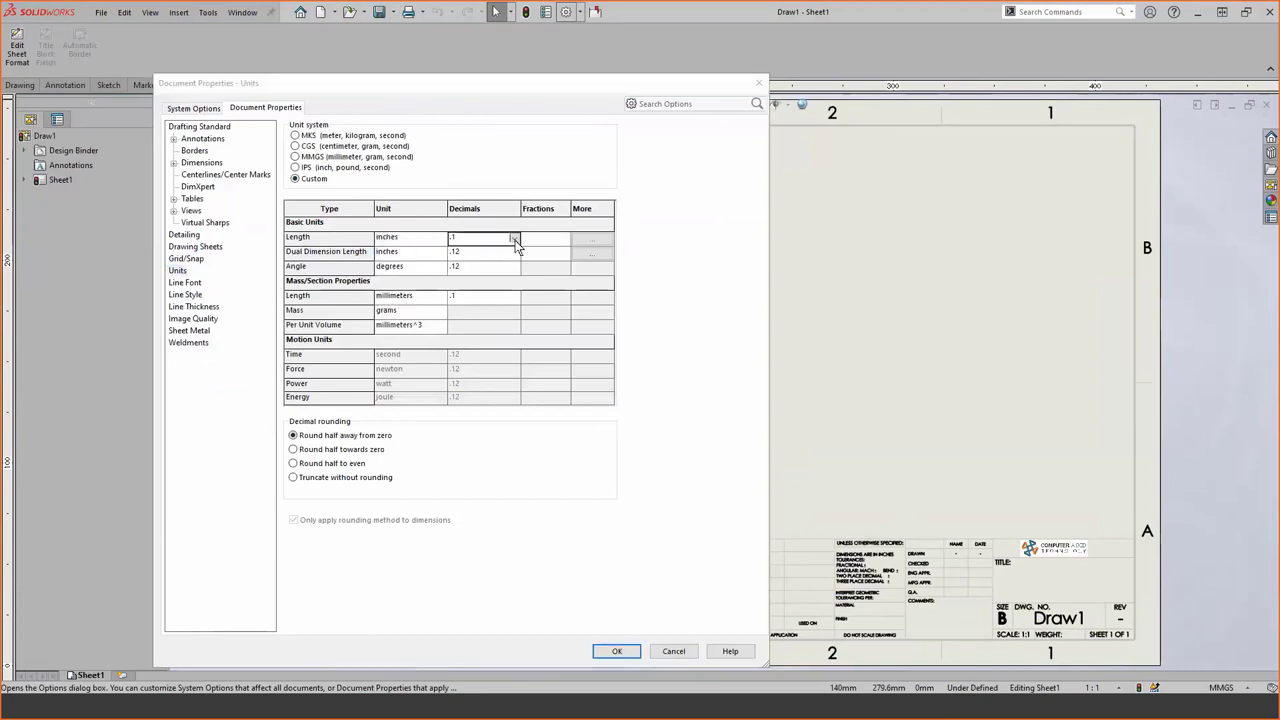
{"action": "left_click", "coordinate": [514, 238]}
{"action": "left_click", "coordinate": [459, 268]}
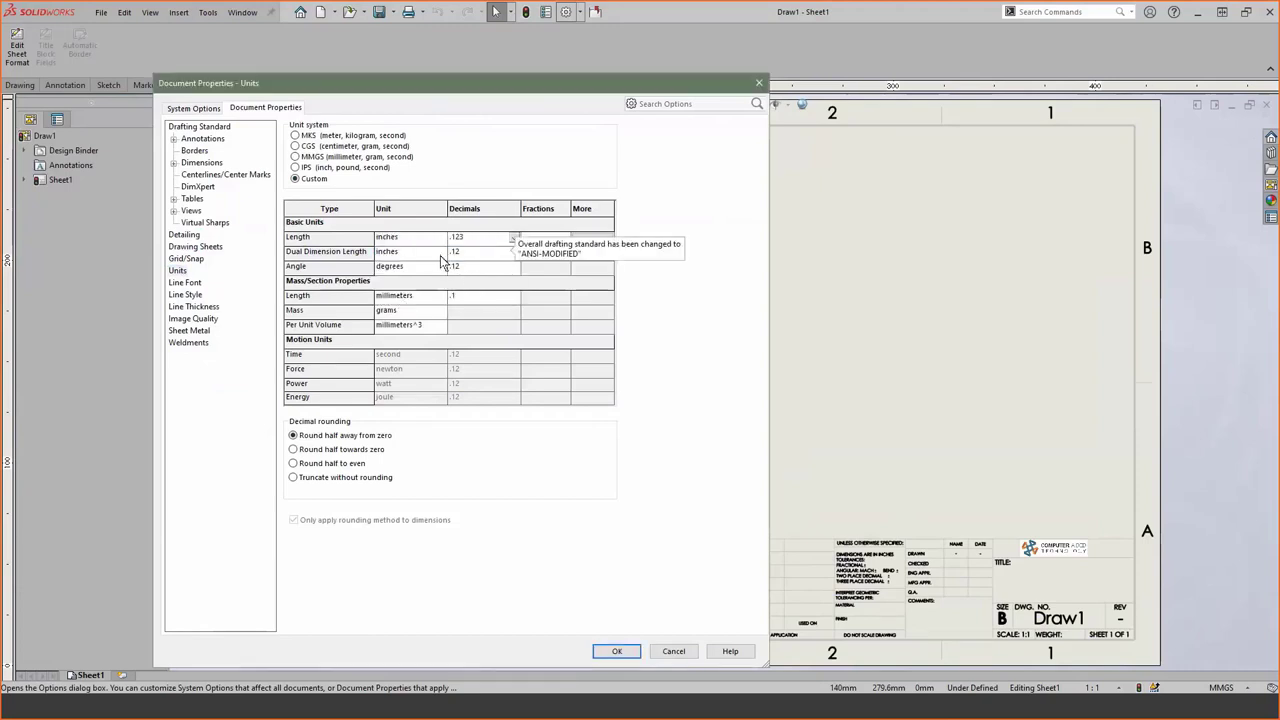
{"action": "left_click", "coordinate": [440, 253]}
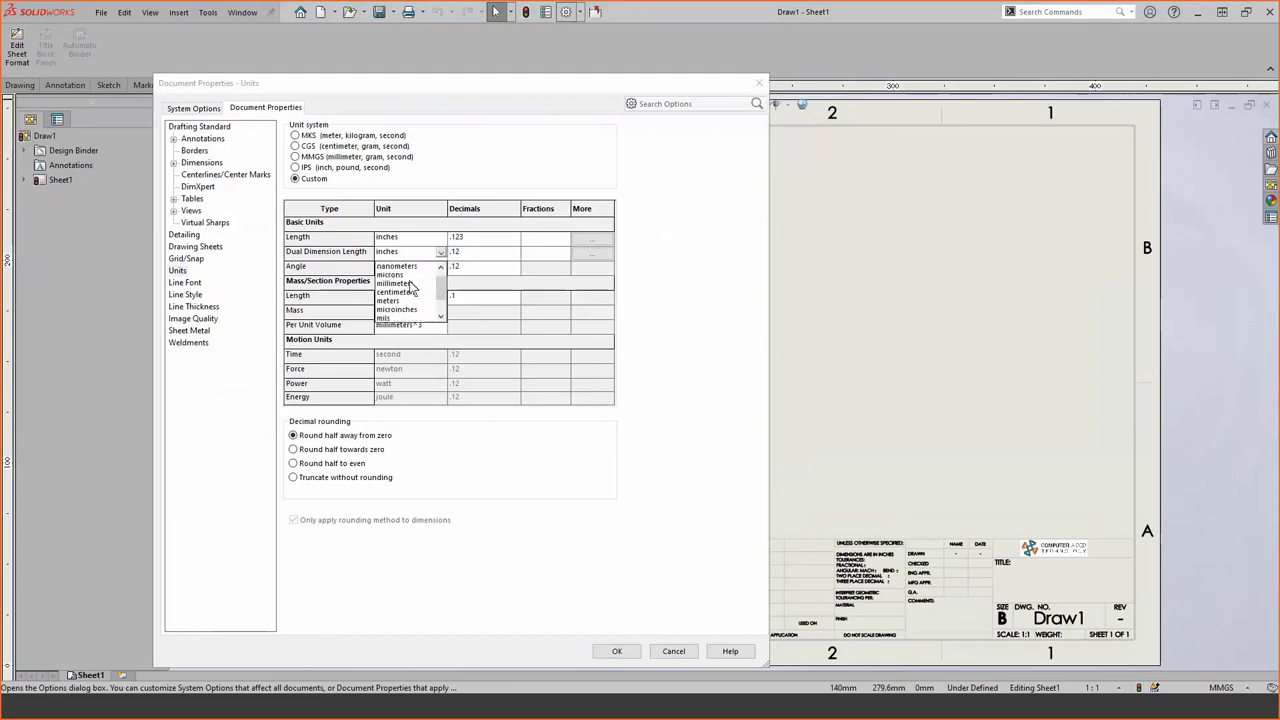
{"action": "left_click", "coordinate": [408, 284]}
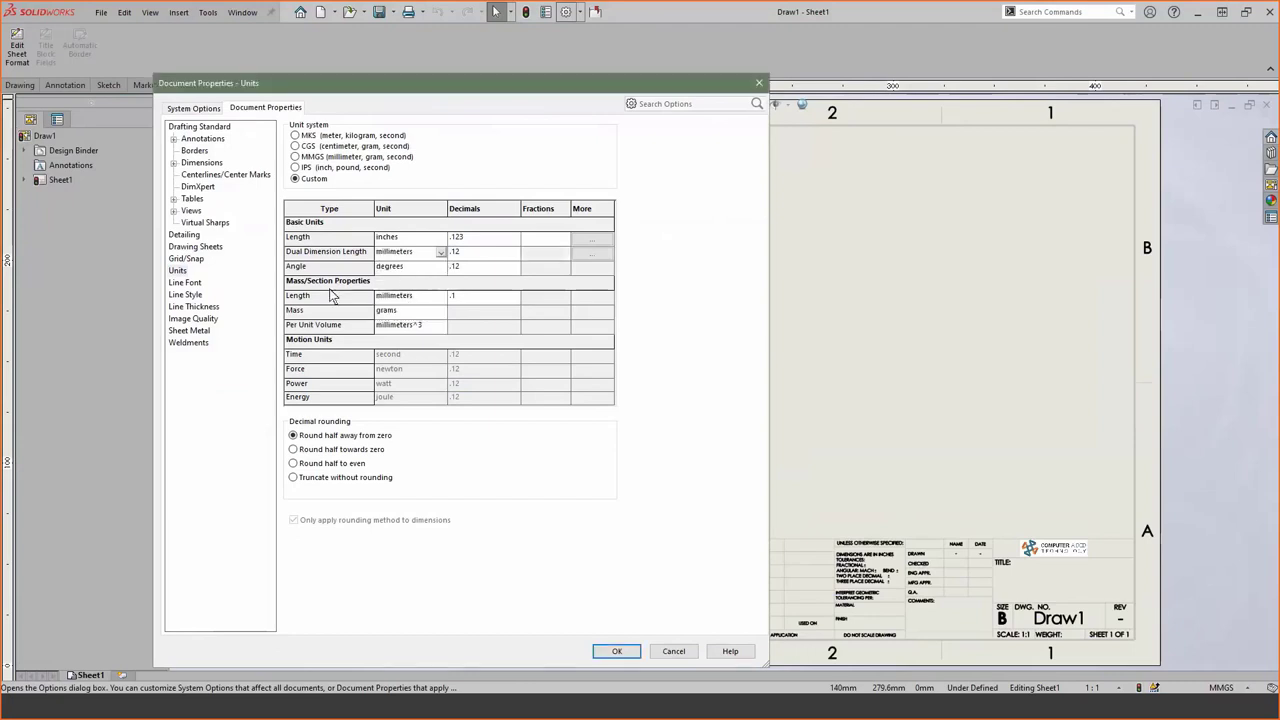
Raise the drawing's shaded and draft quality resolution to about 0.203 mm deviation and its wireframe resolution to about two thirds of the range.
{"action": "left_click", "coordinate": [211, 321]}
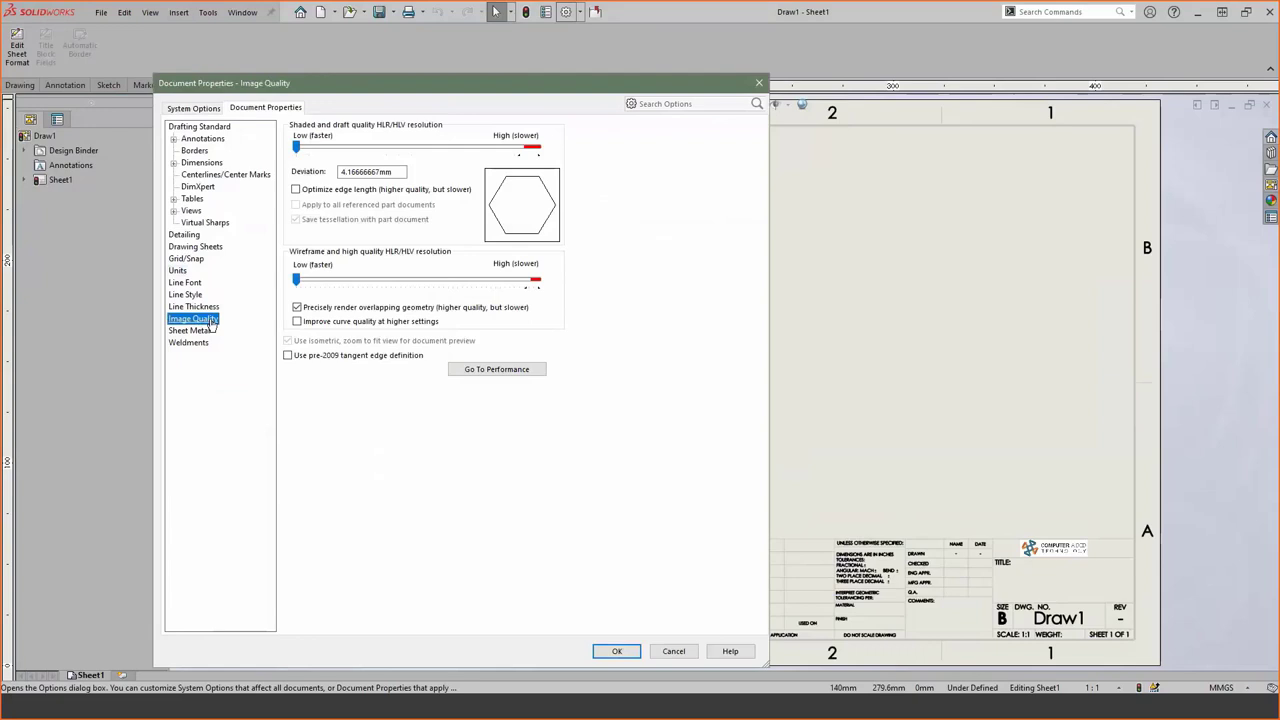
{"action": "left_click_drag", "start_coordinate": [296, 147], "coordinate": [463, 150]}
{"action": "left_click_drag", "start_coordinate": [310, 283], "coordinate": [470, 292]}
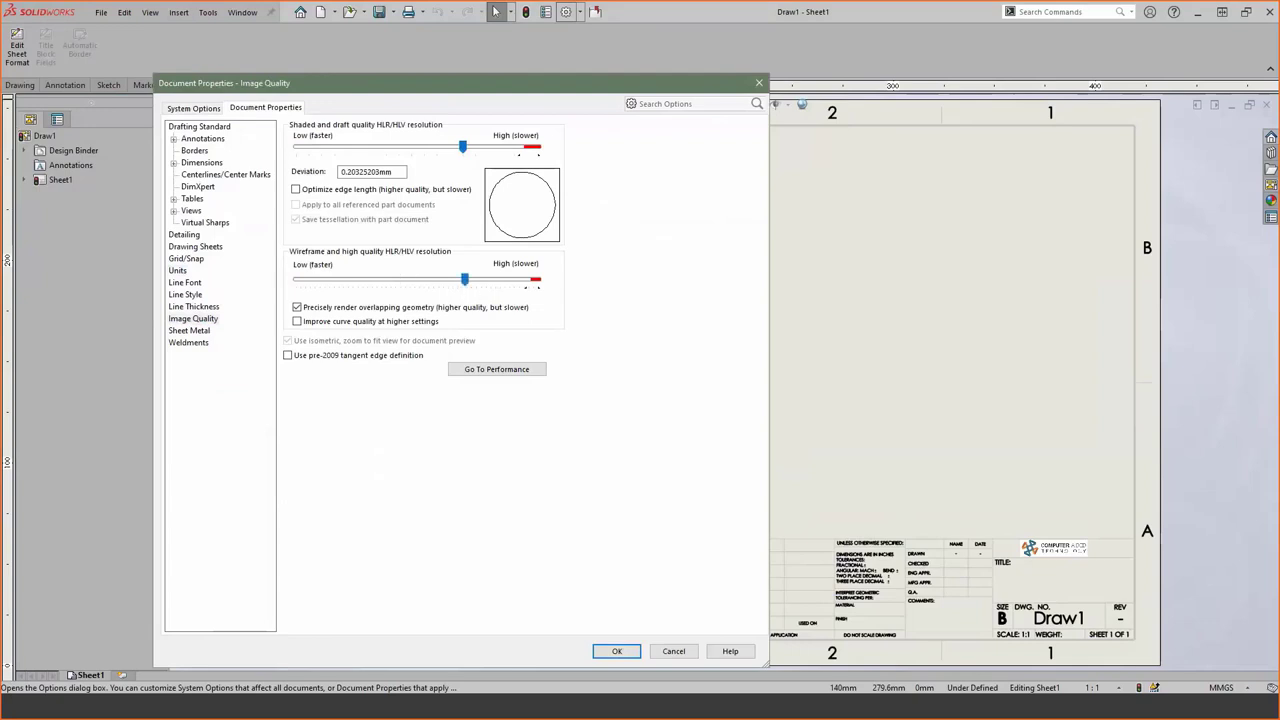
{"action": "left_click", "coordinate": [617, 651]}
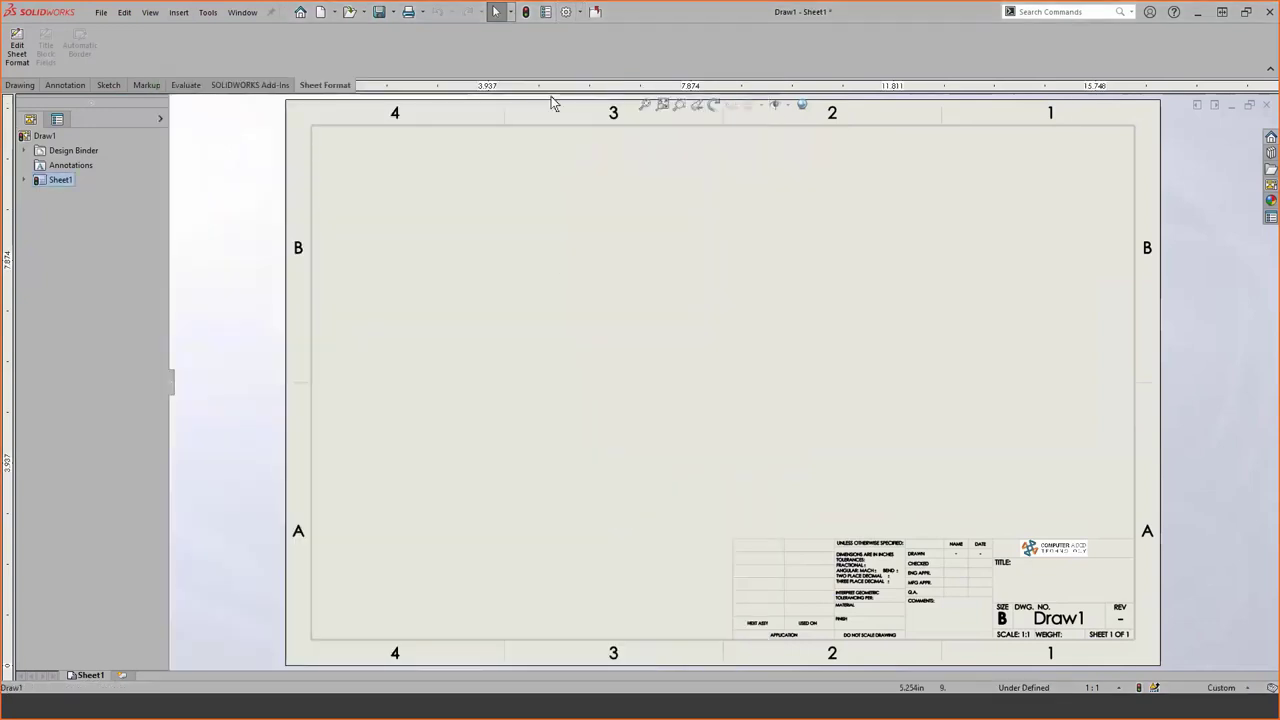
Review the drawing's custom properties, including Revision, DrawnBy and DrawnDate.
{"action": "left_click", "coordinate": [545, 12]}
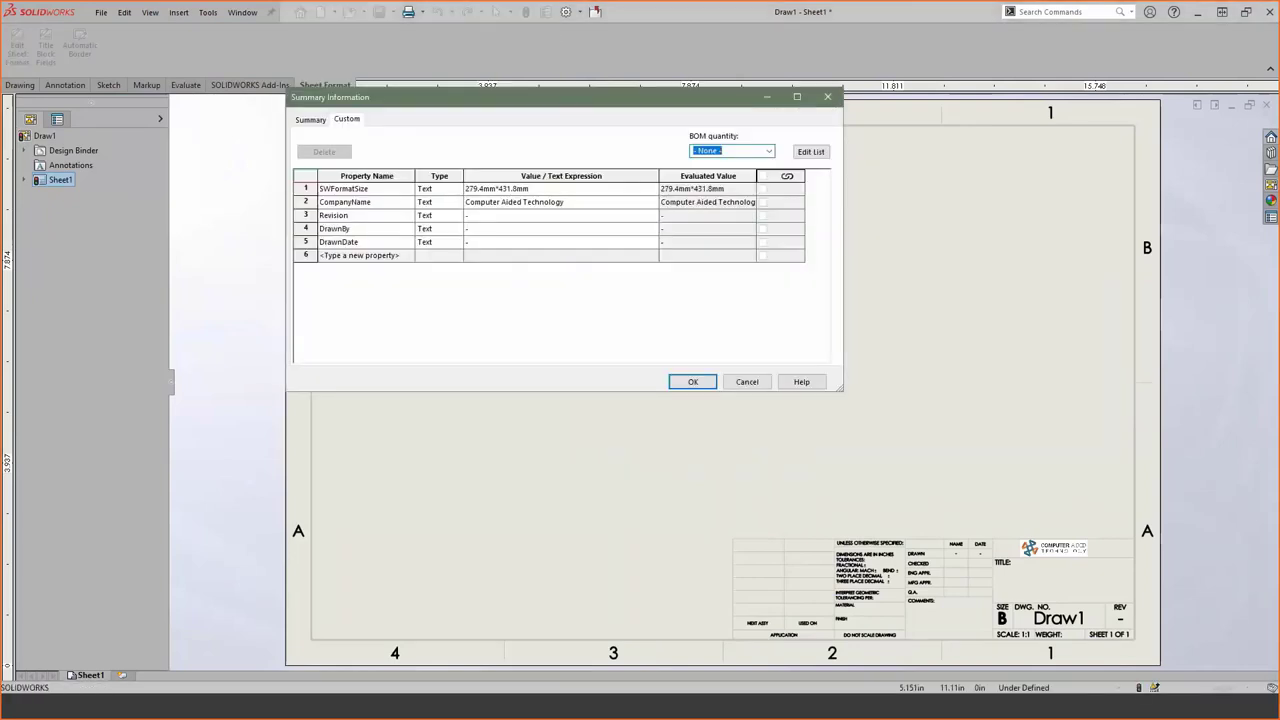
{"action": "left_click", "coordinate": [306, 215]}
{"action": "left_click", "coordinate": [305, 228]}
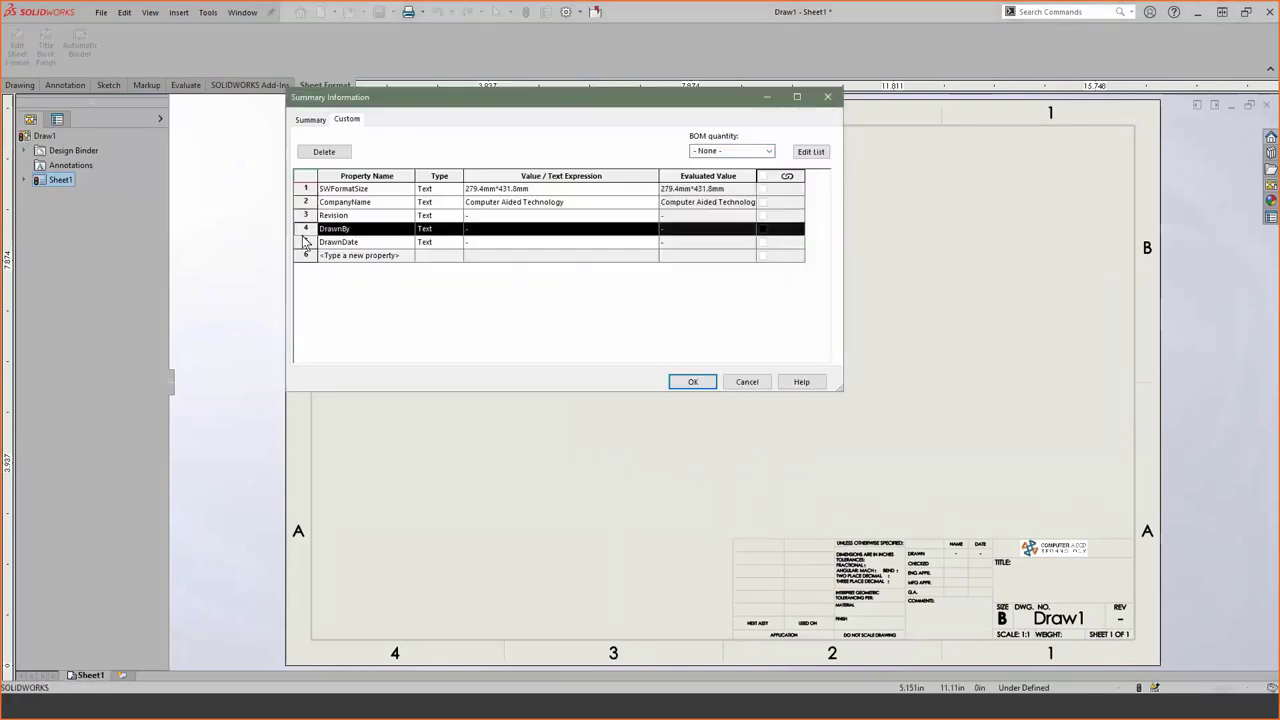
{"action": "left_click", "coordinate": [305, 241]}
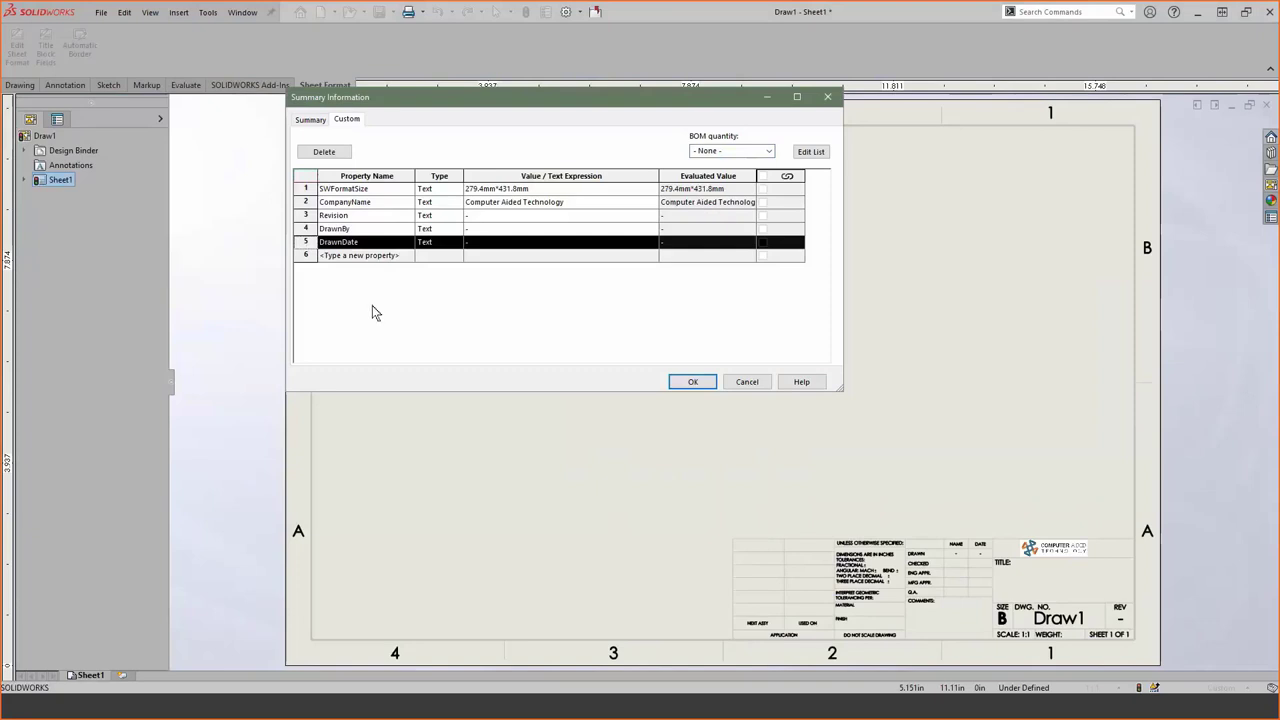
{"action": "left_click", "coordinate": [708, 383]}
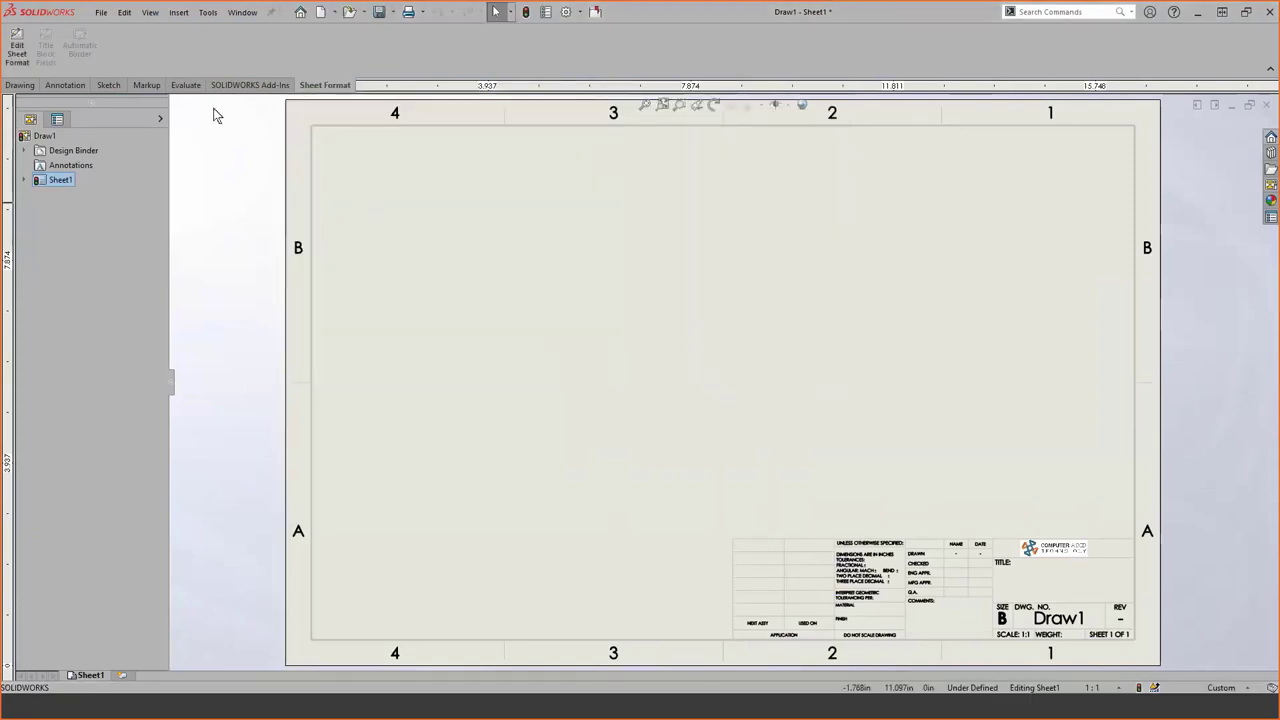
Save the drawing as a drawing template (*.drwdot) named custom b landscape inch in the templates folder, and close it.
{"action": "left_click", "coordinate": [101, 12]}
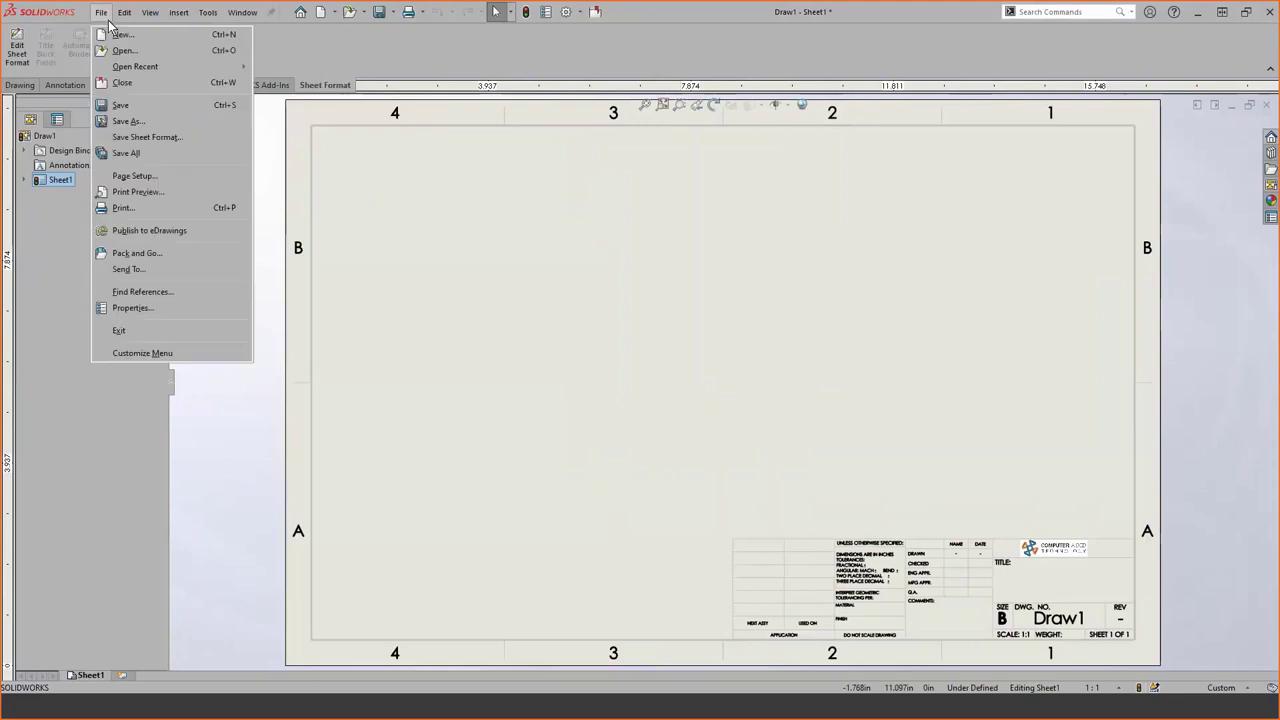
{"action": "left_click", "coordinate": [157, 121]}
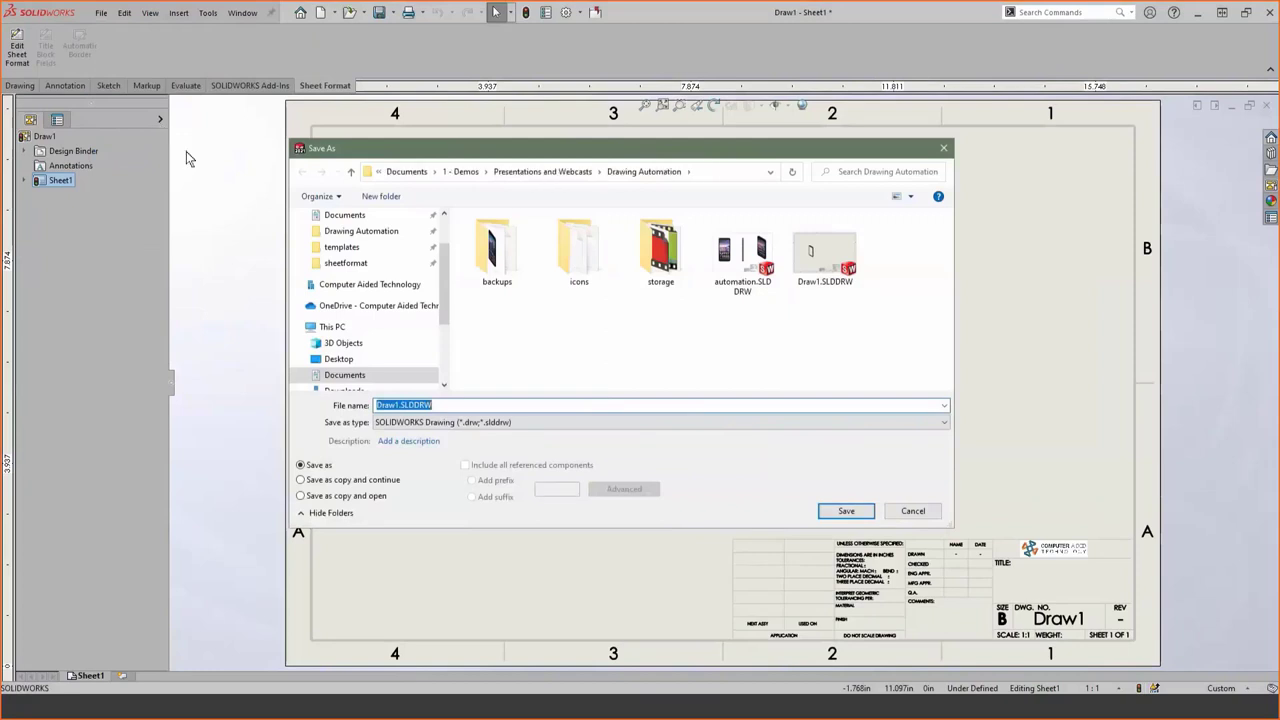
{"action": "left_click", "coordinate": [490, 422]}
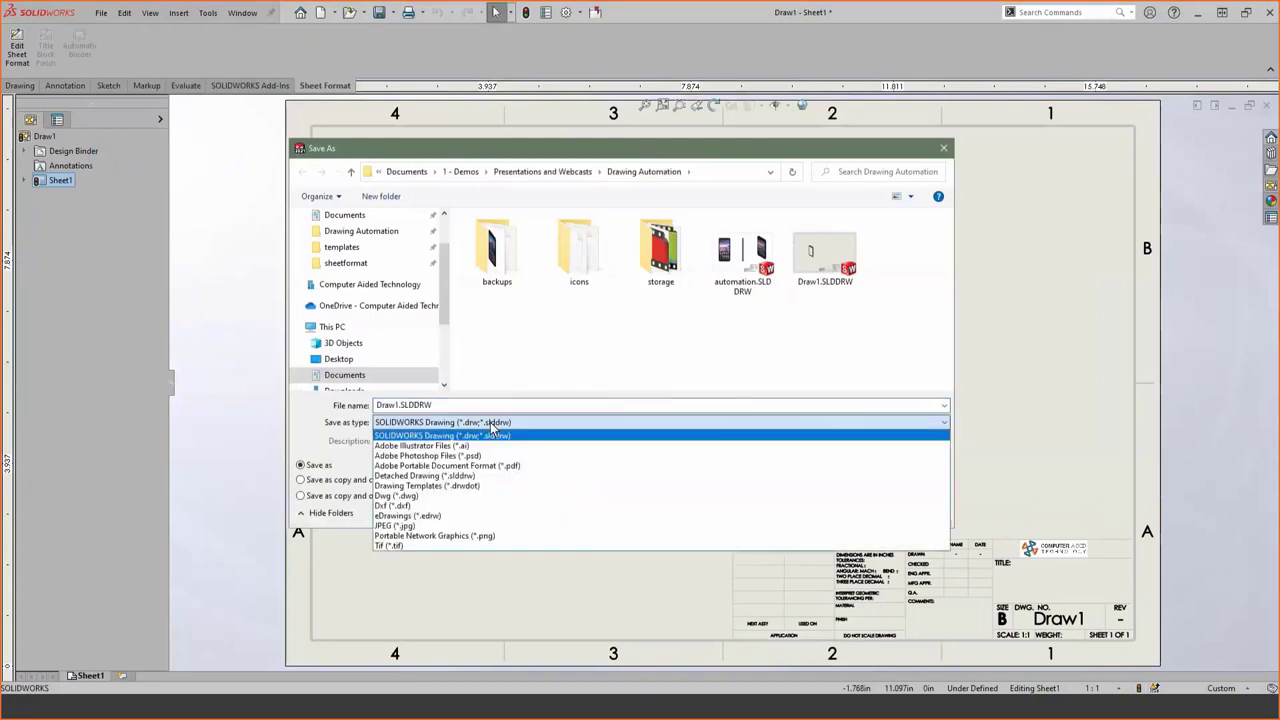
{"action": "left_click", "coordinate": [508, 487]}
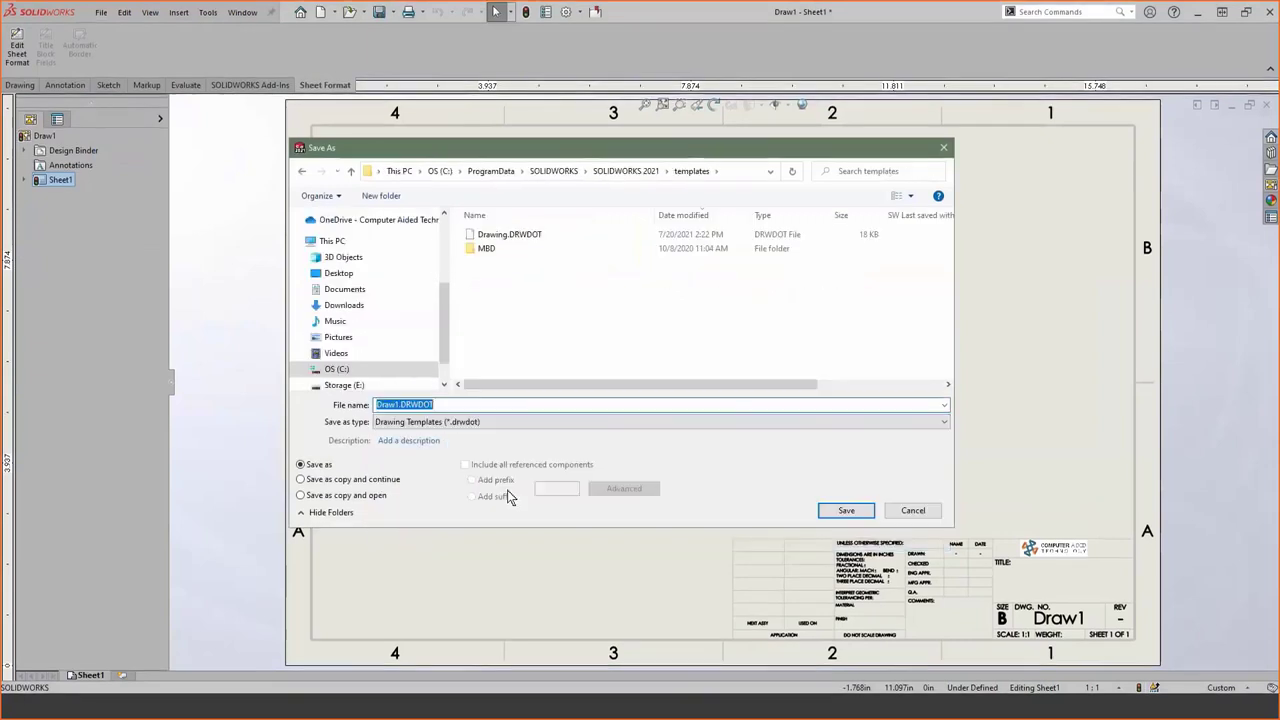
{"action": "type", "text": "custom b landdscape inch"}
{"action": "left_click", "coordinate": [427, 404]}
{"action": "key", "text": "BackSpace"}
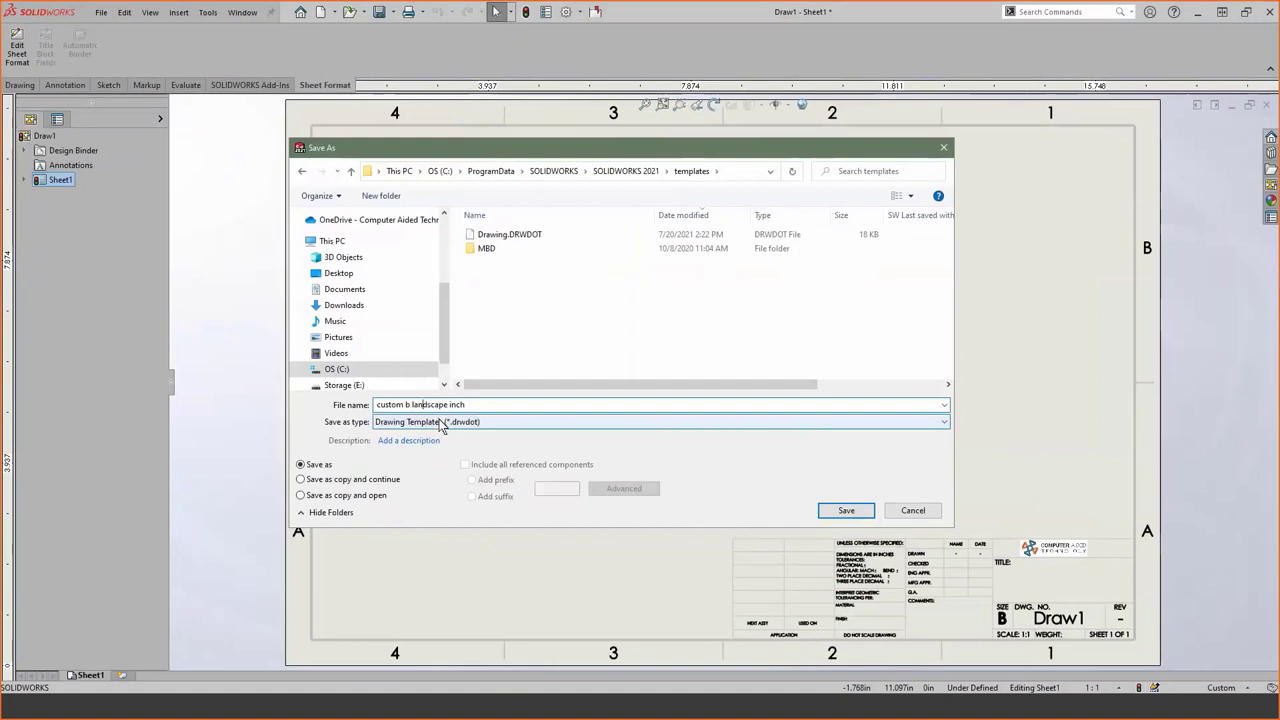
{"action": "left_click", "coordinate": [843, 512]}
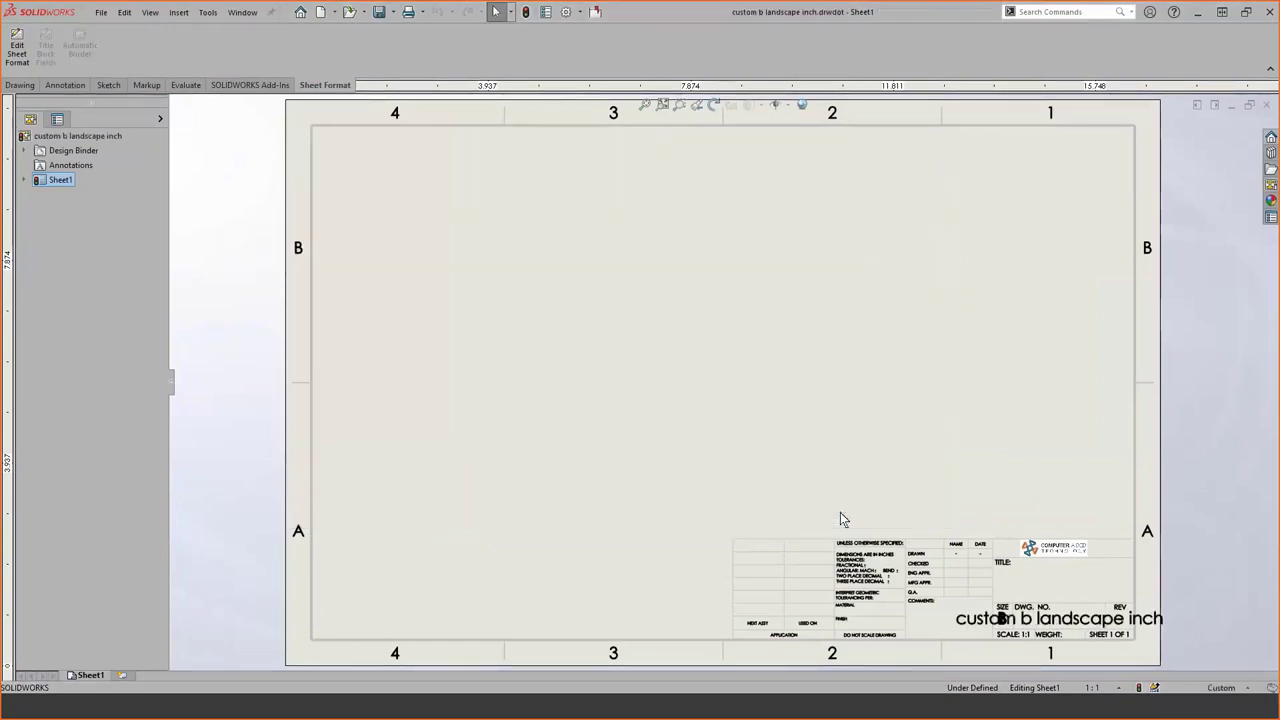
{"action": "left_click", "coordinate": [595, 12]}
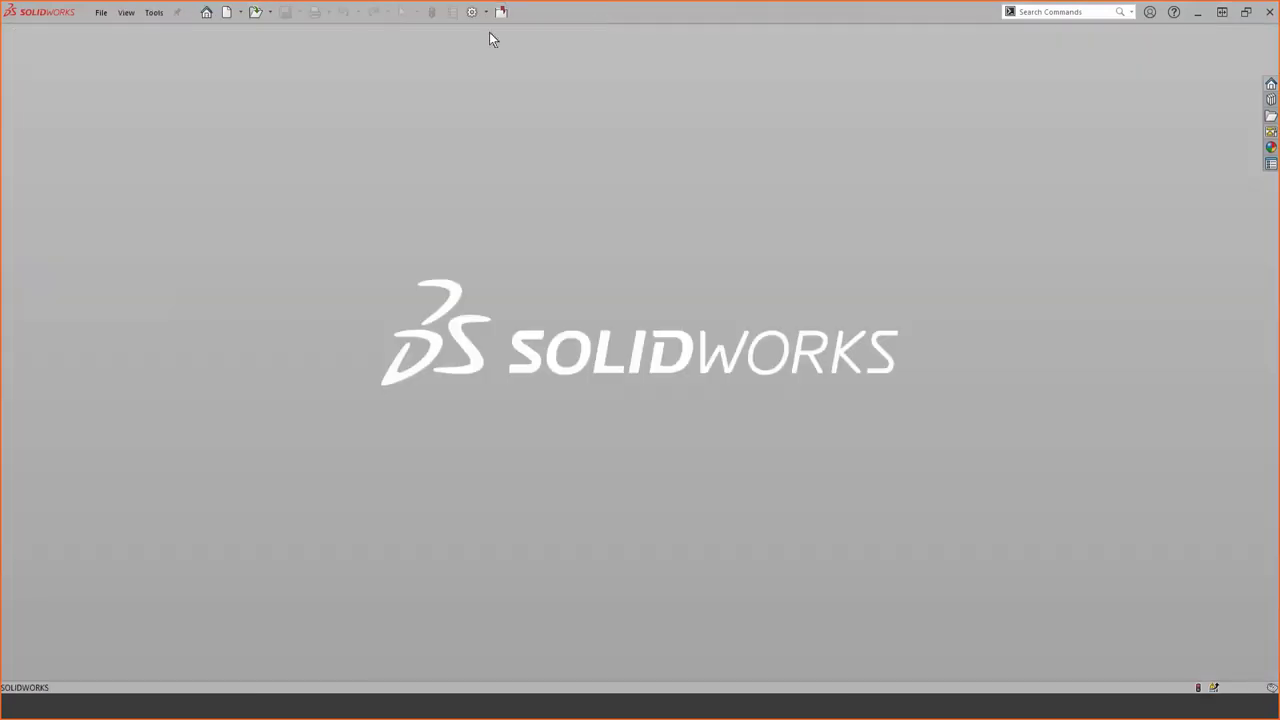
Create a new drawing from the custom b landscape inch template, without inserting a model view.
{"action": "left_click", "coordinate": [226, 17]}
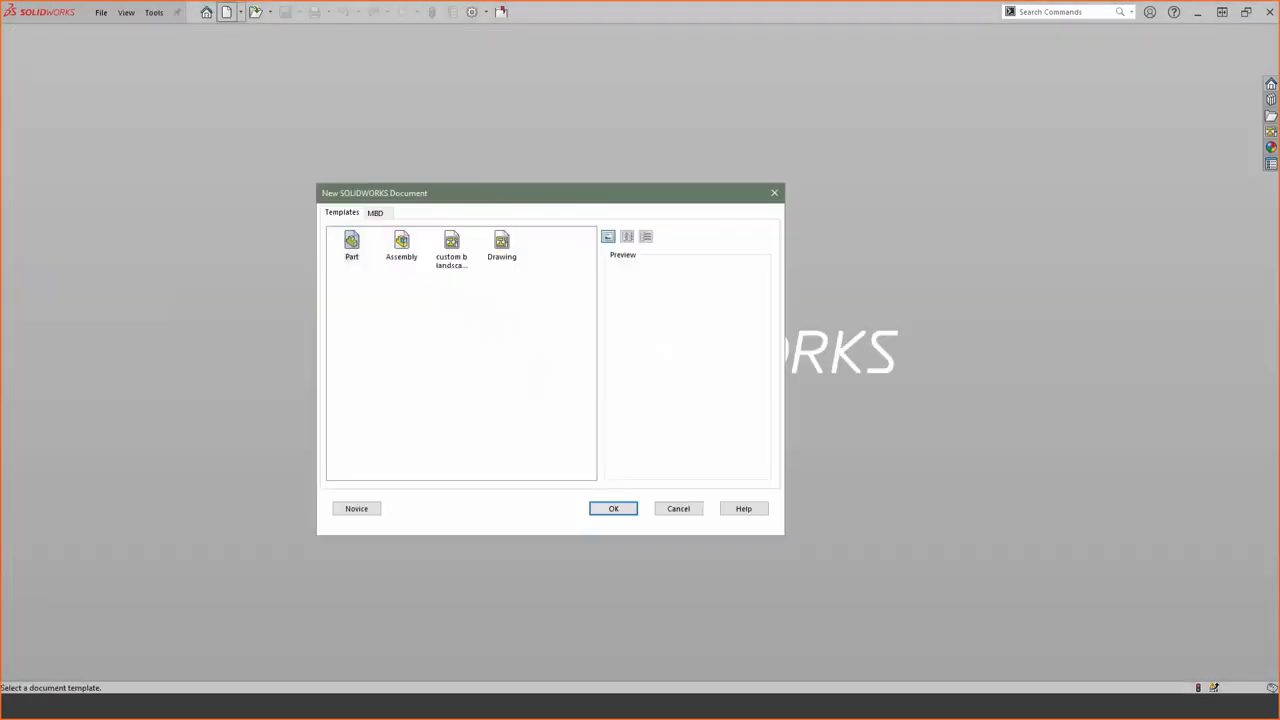
{"action": "left_click", "coordinate": [466, 263]}
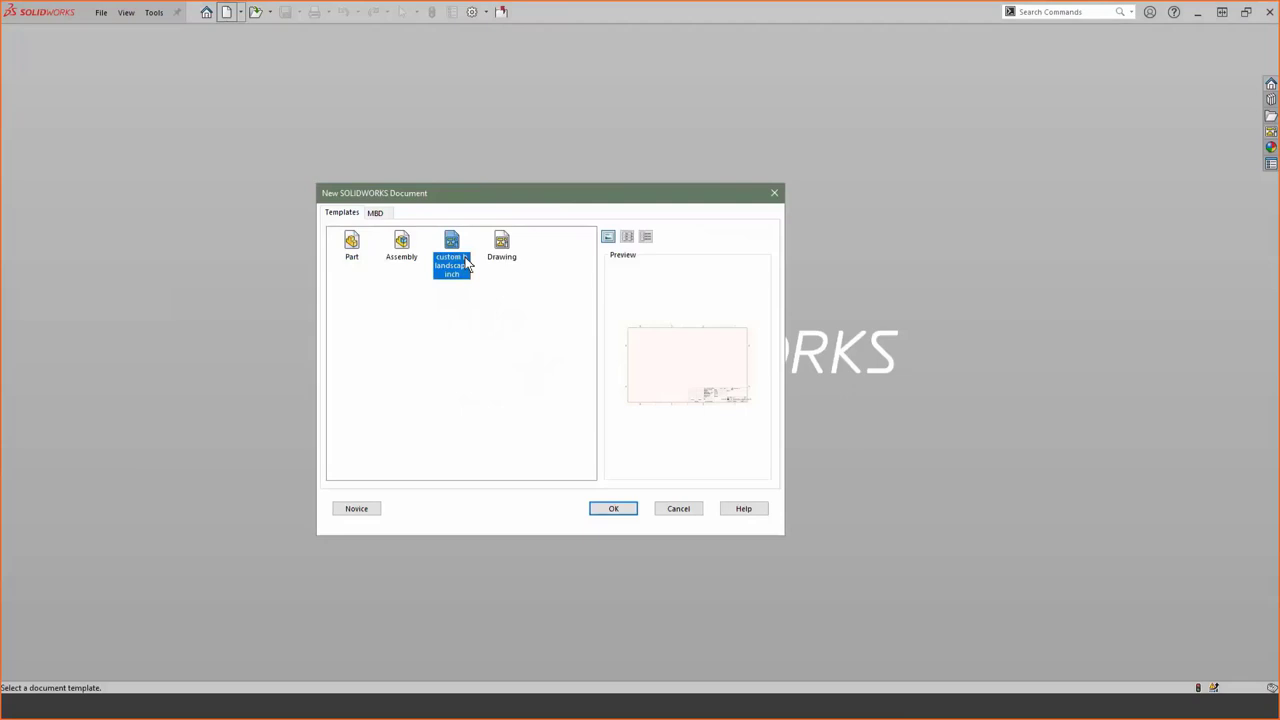
{"action": "left_click", "coordinate": [627, 511]}
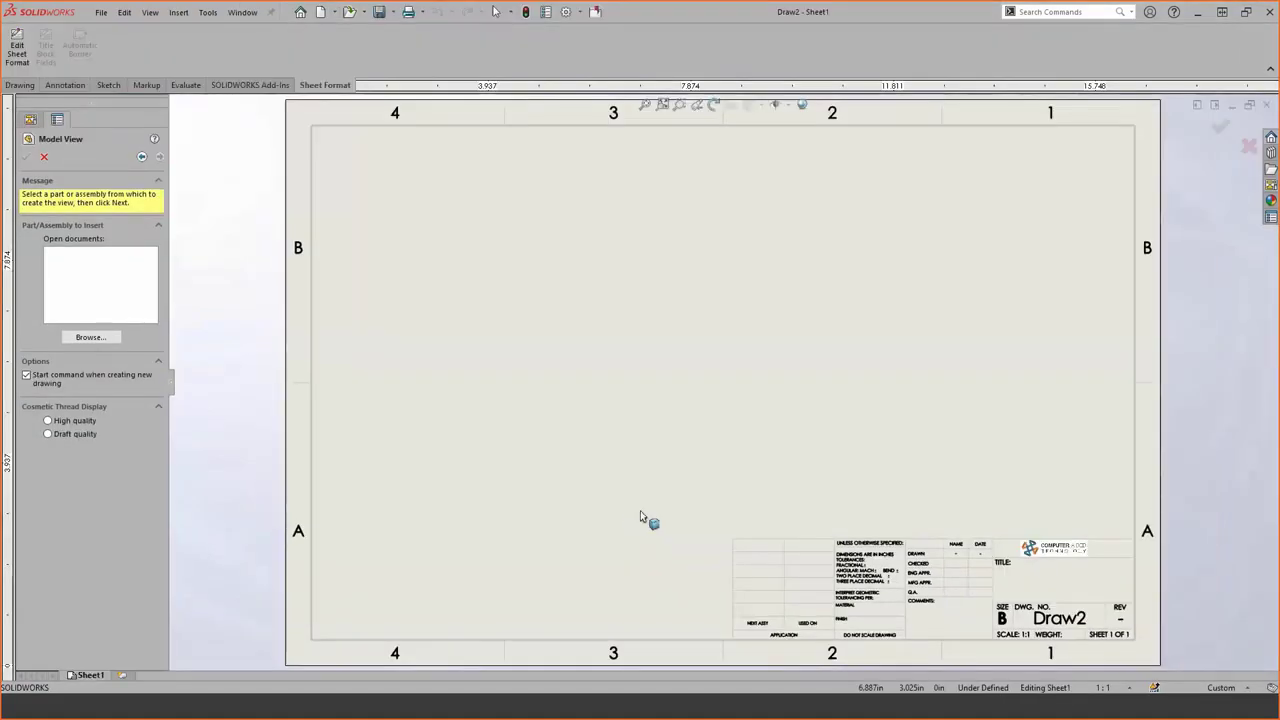
{"action": "key", "text": "Escape"}
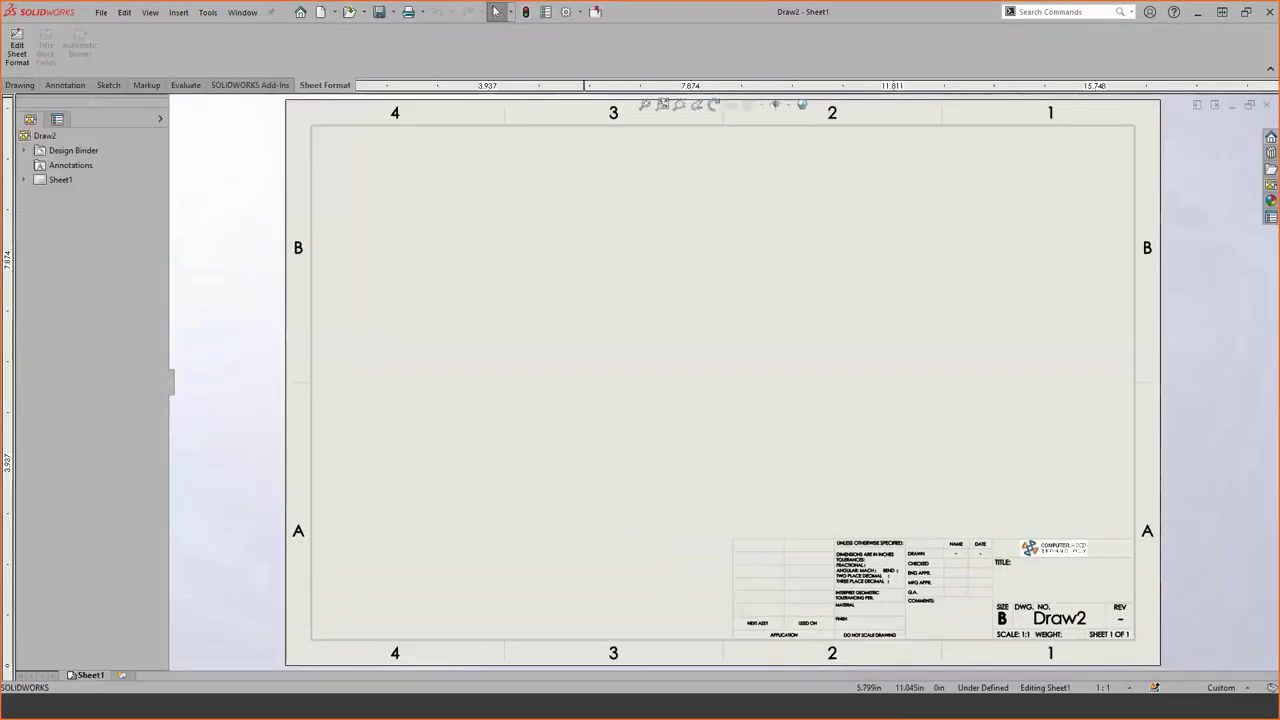
Check the new drawing's custom properties and the sheet format assigned in Sheet1's properties, leaving both unchanged.
{"action": "left_click", "coordinate": [548, 16]}
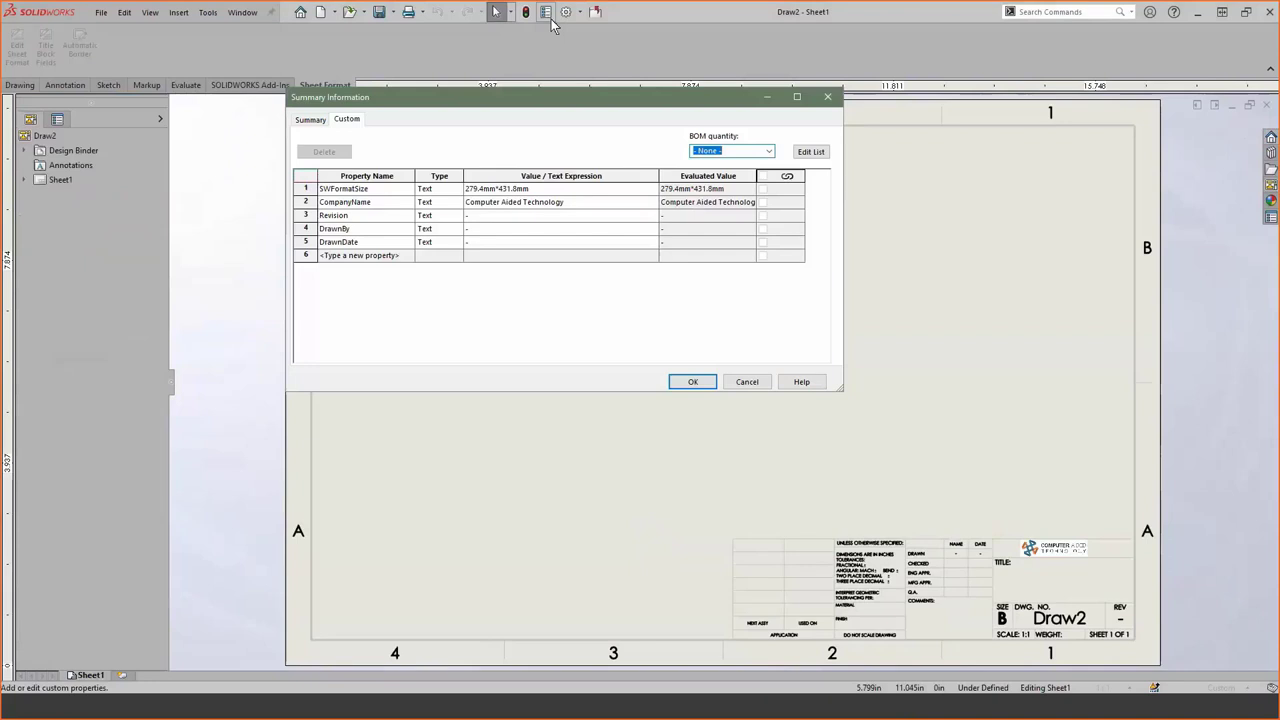
{"action": "key", "text": "Escape"}
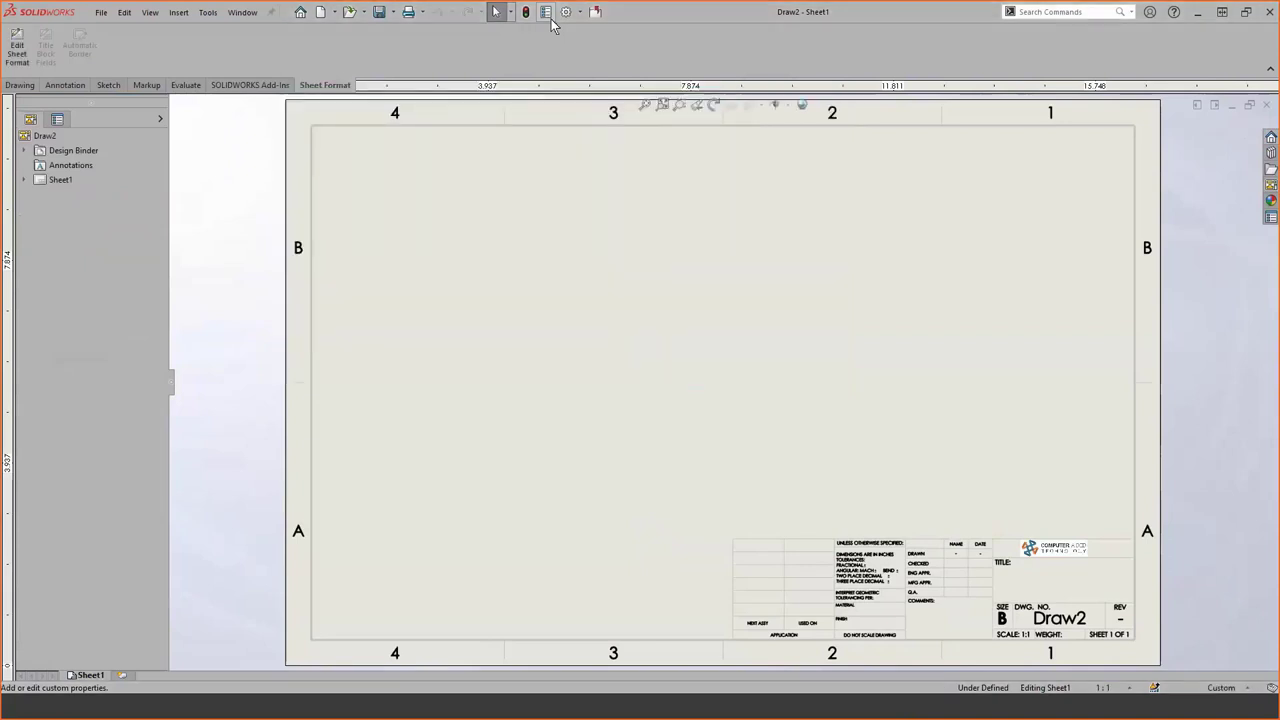
{"action": "right_click", "coordinate": [71, 181]}
{"action": "left_click", "coordinate": [186, 290]}
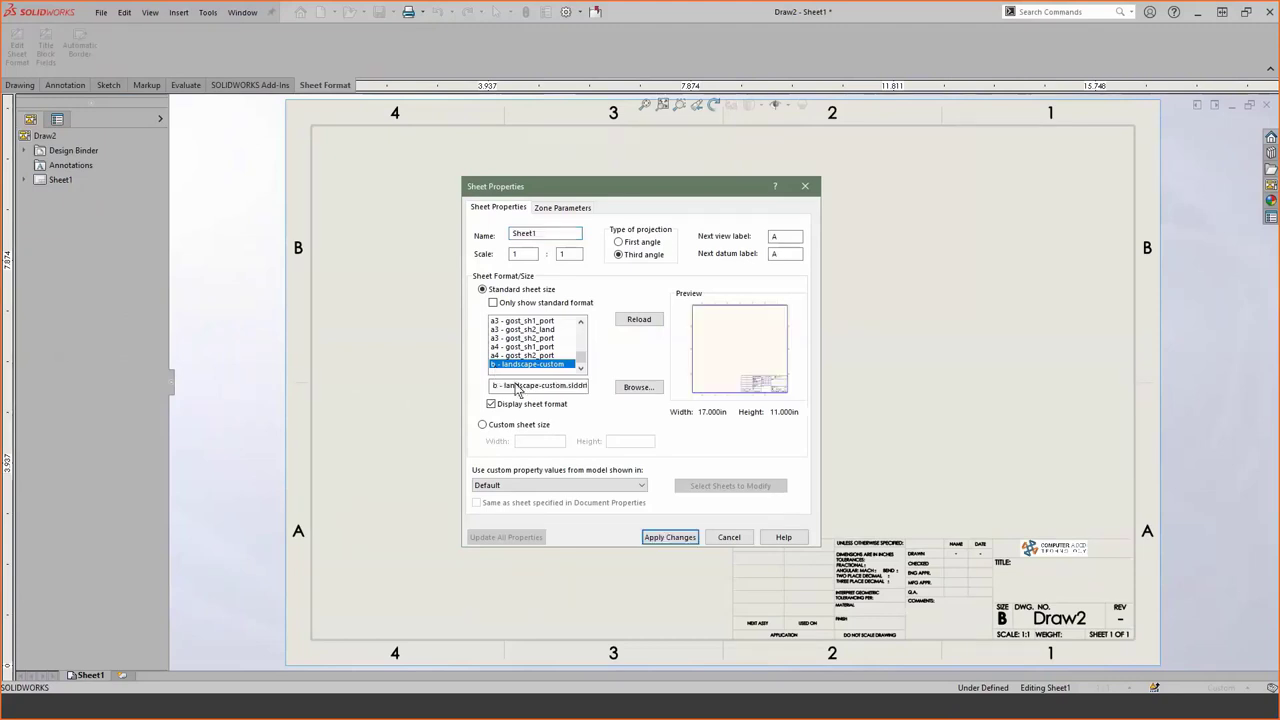
{"action": "left_click", "coordinate": [741, 538]}
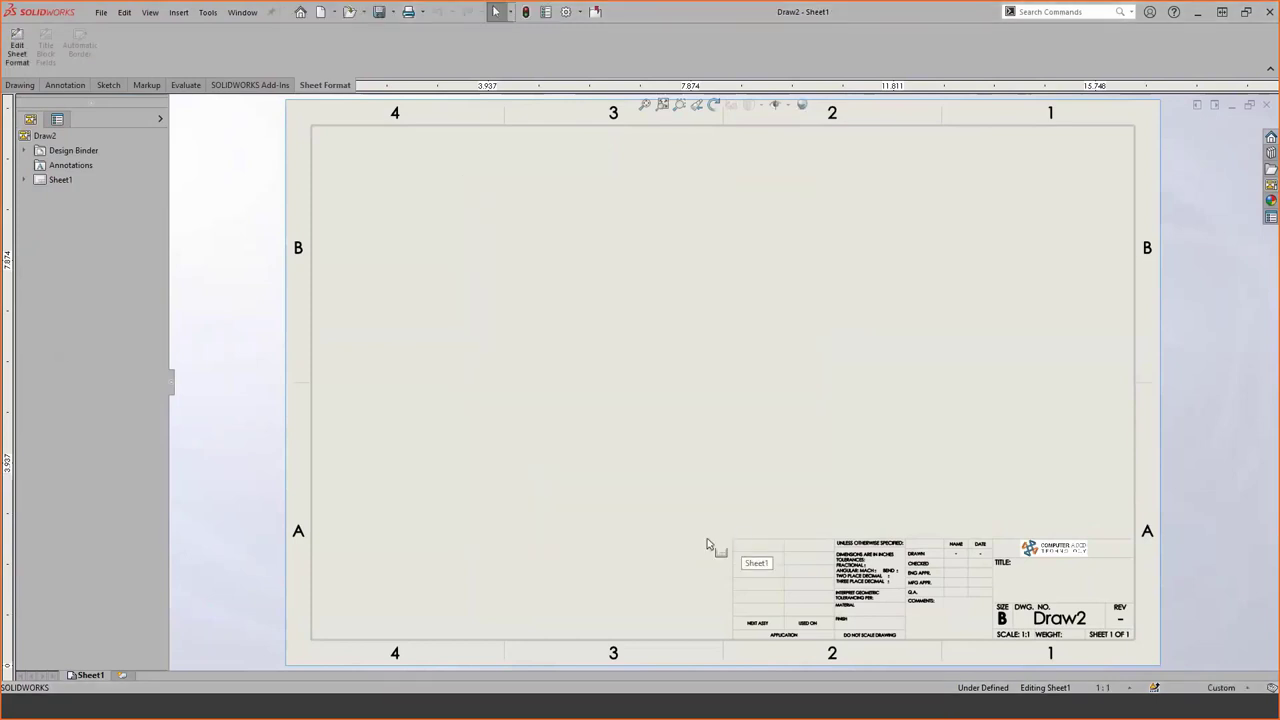